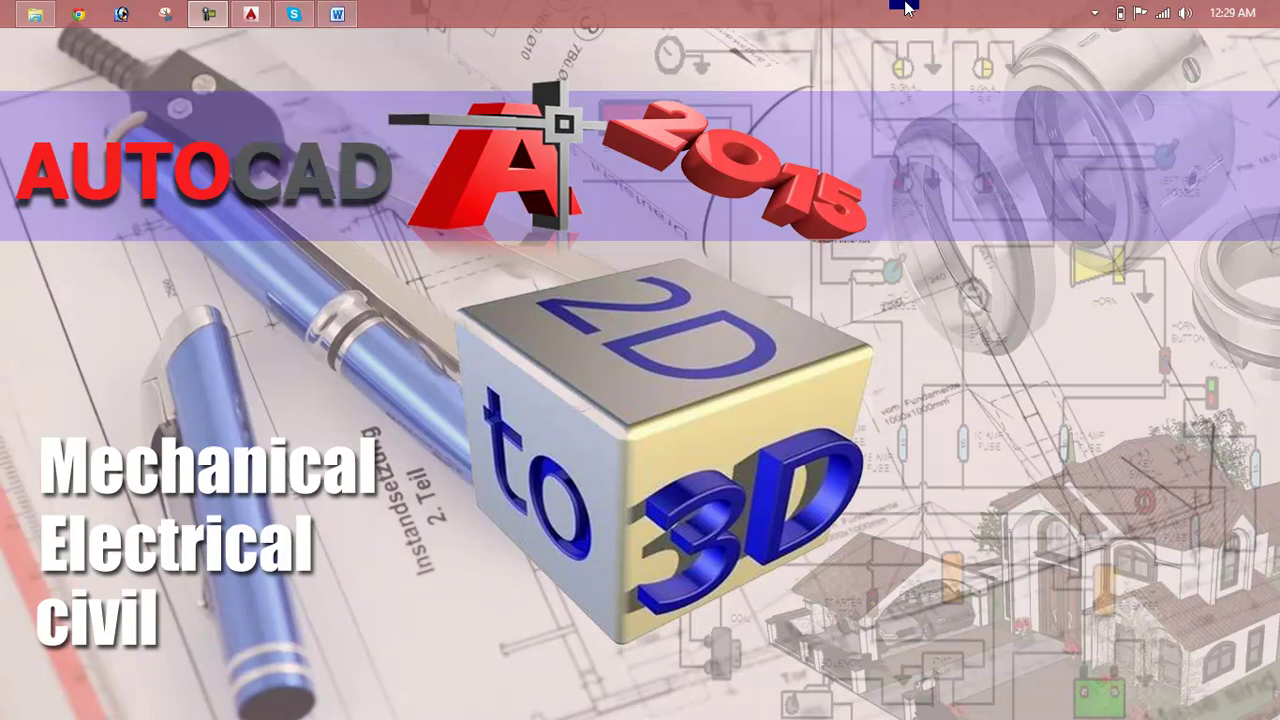
Restore the 'Lesson 23' Word document showing the AutoCAD Lesson 23 hatch and gradient outline
left_click(338, 13)
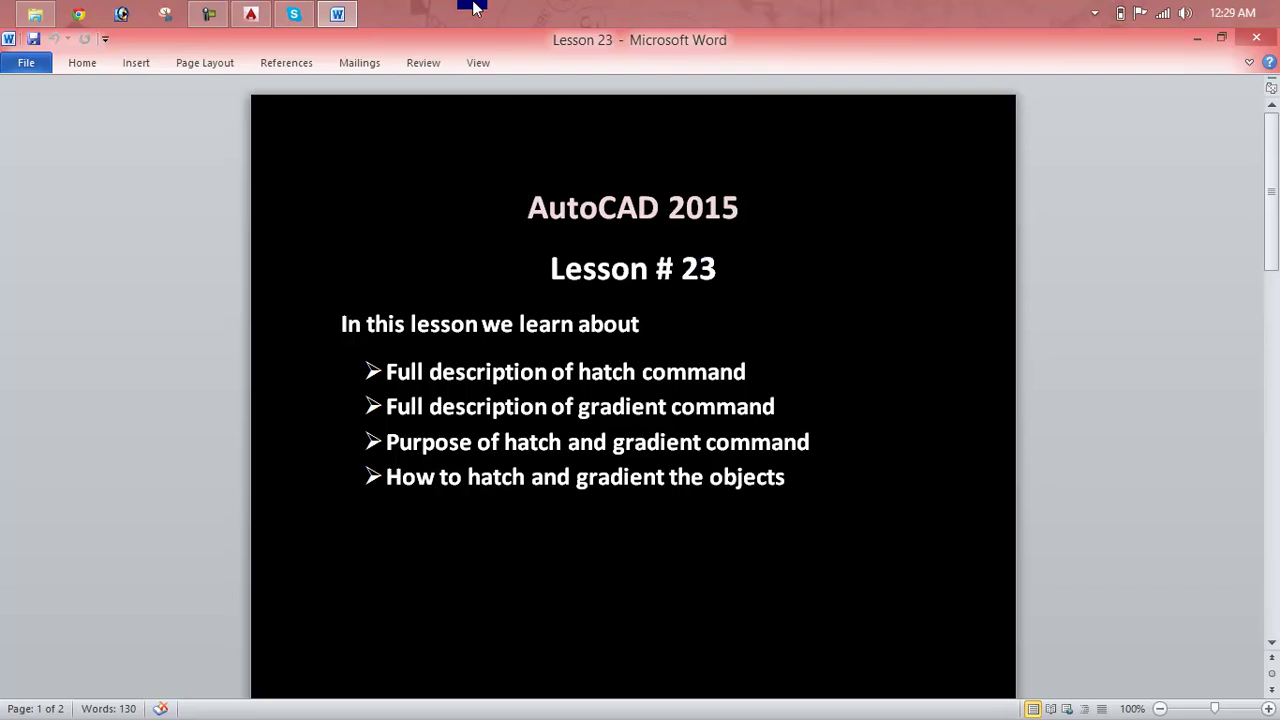
left_click(251, 13)
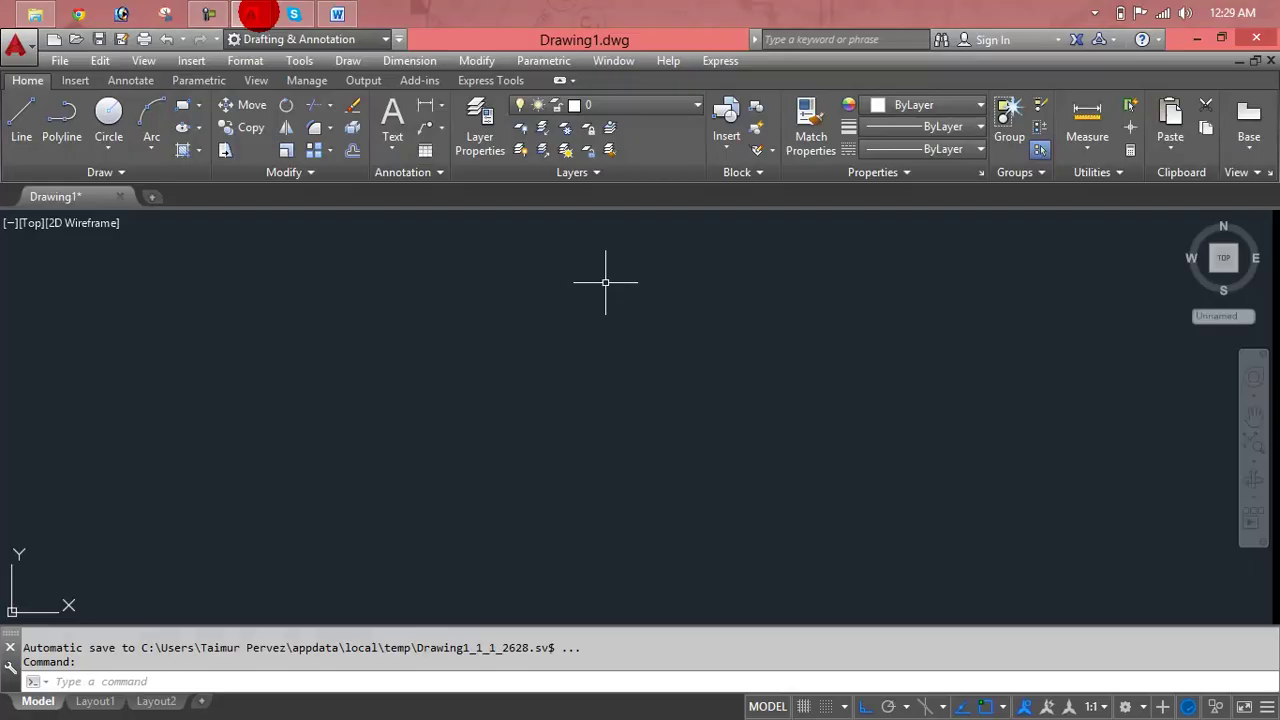
key("Escape")
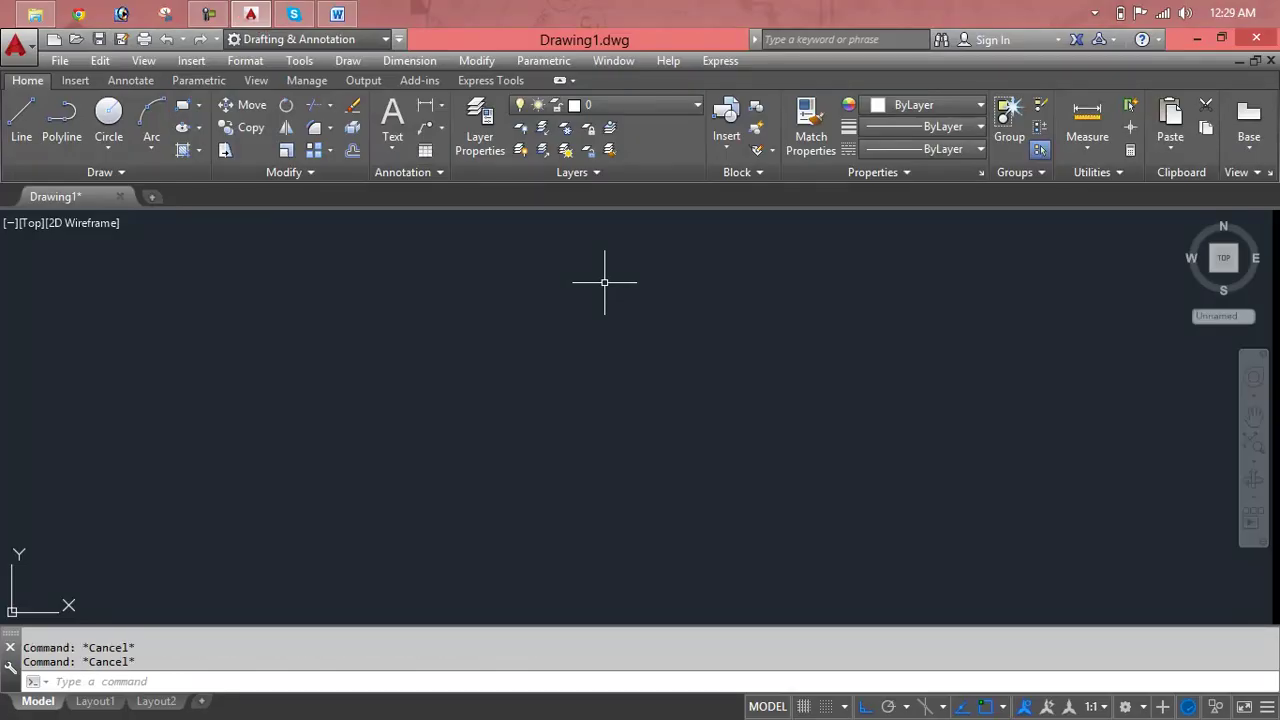
left_click(198, 150)
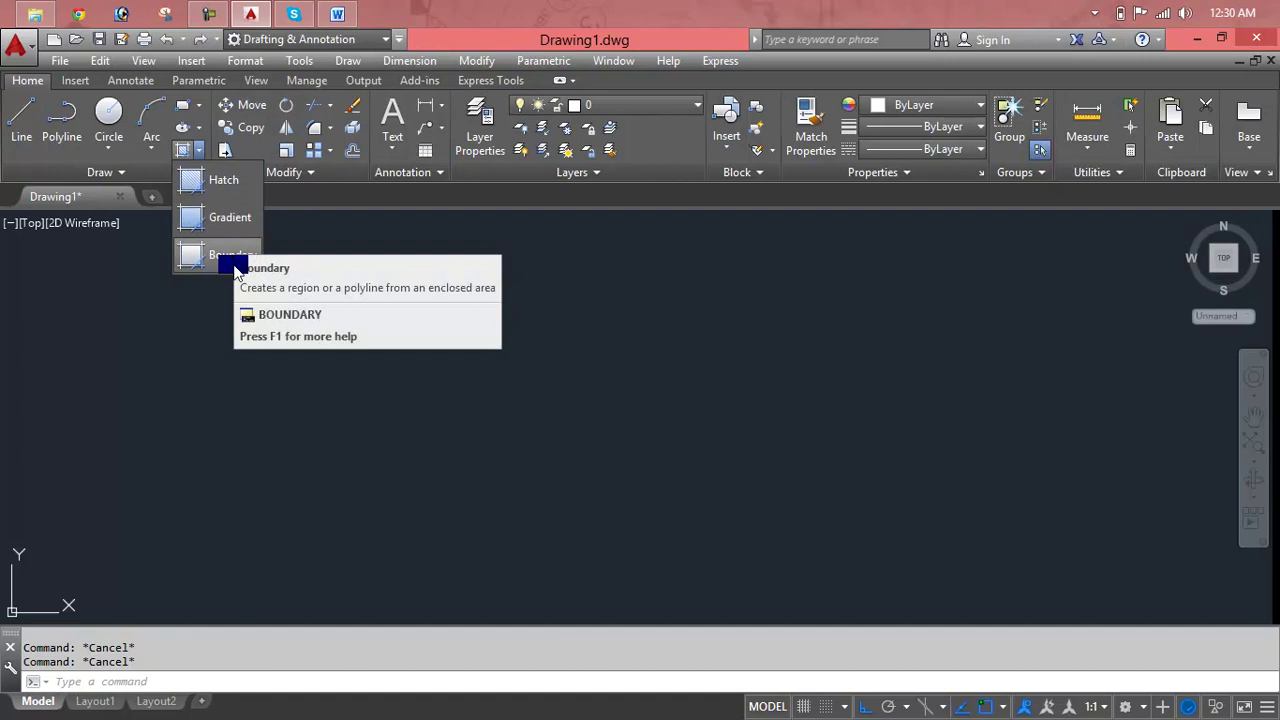
left_click(129, 345)
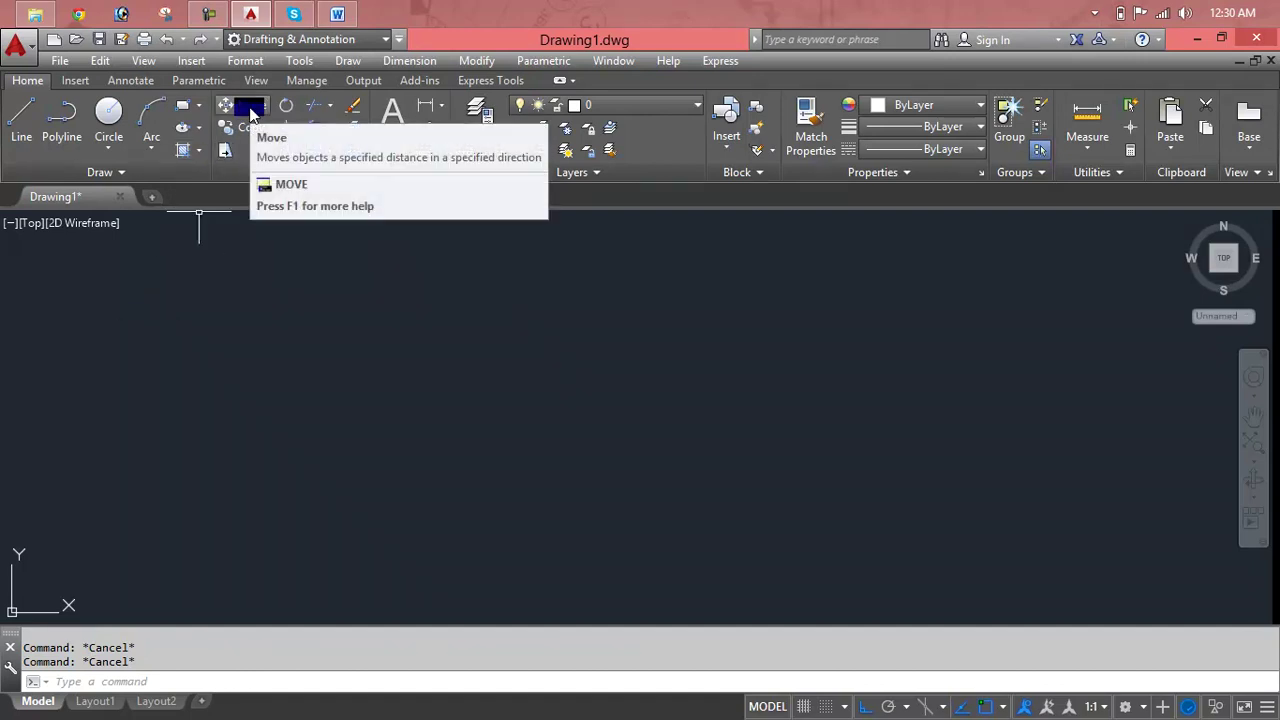
left_click(350, 61)
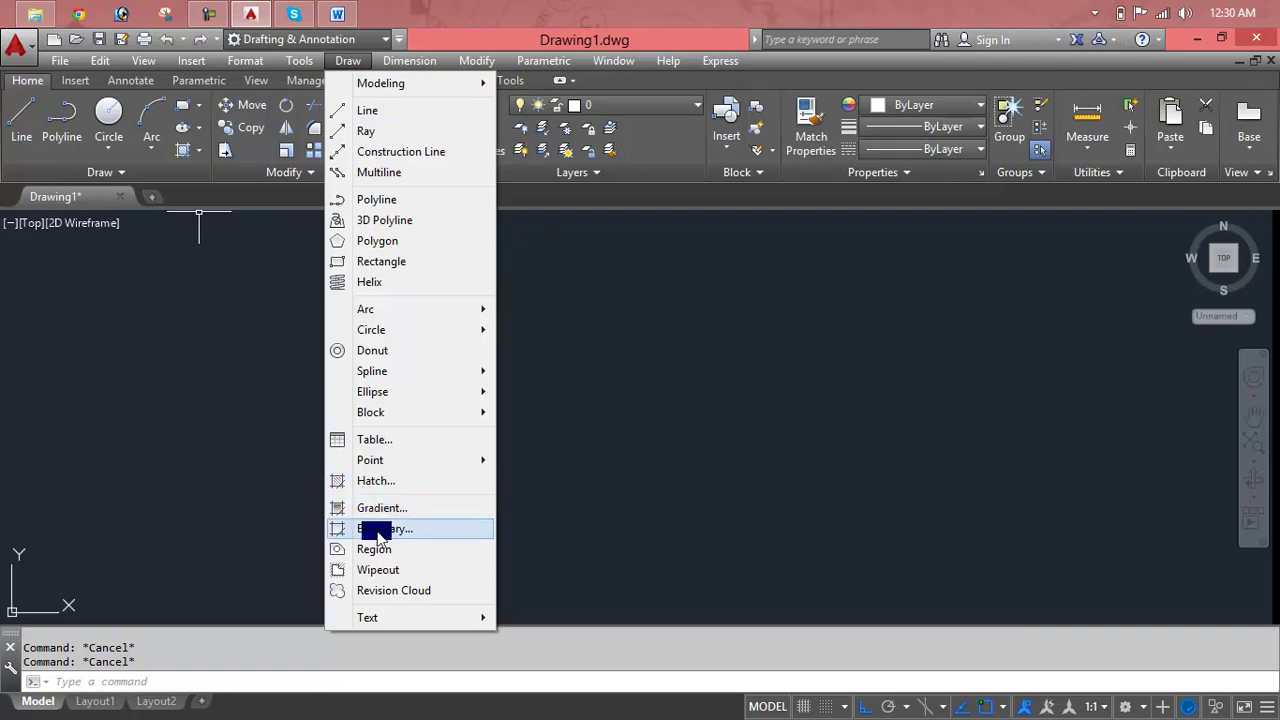
left_click(232, 361)
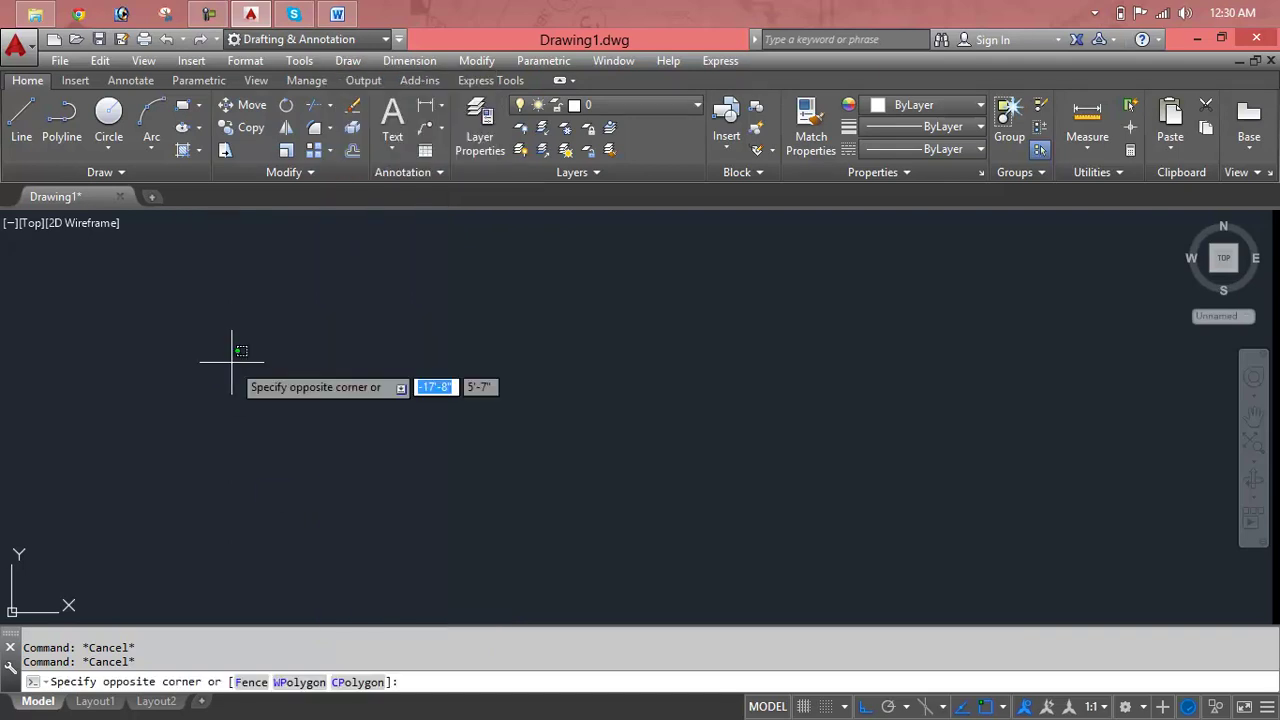
key("Escape")
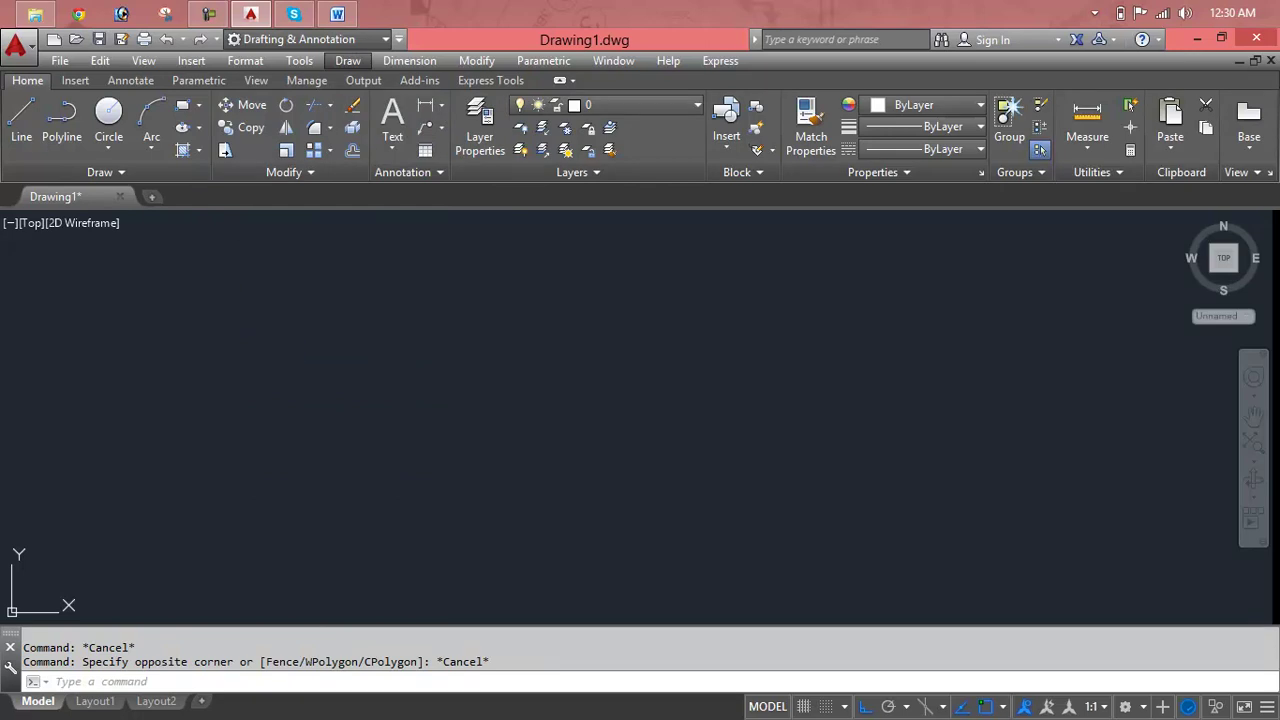
left_click(289, 352)
key("Escape")
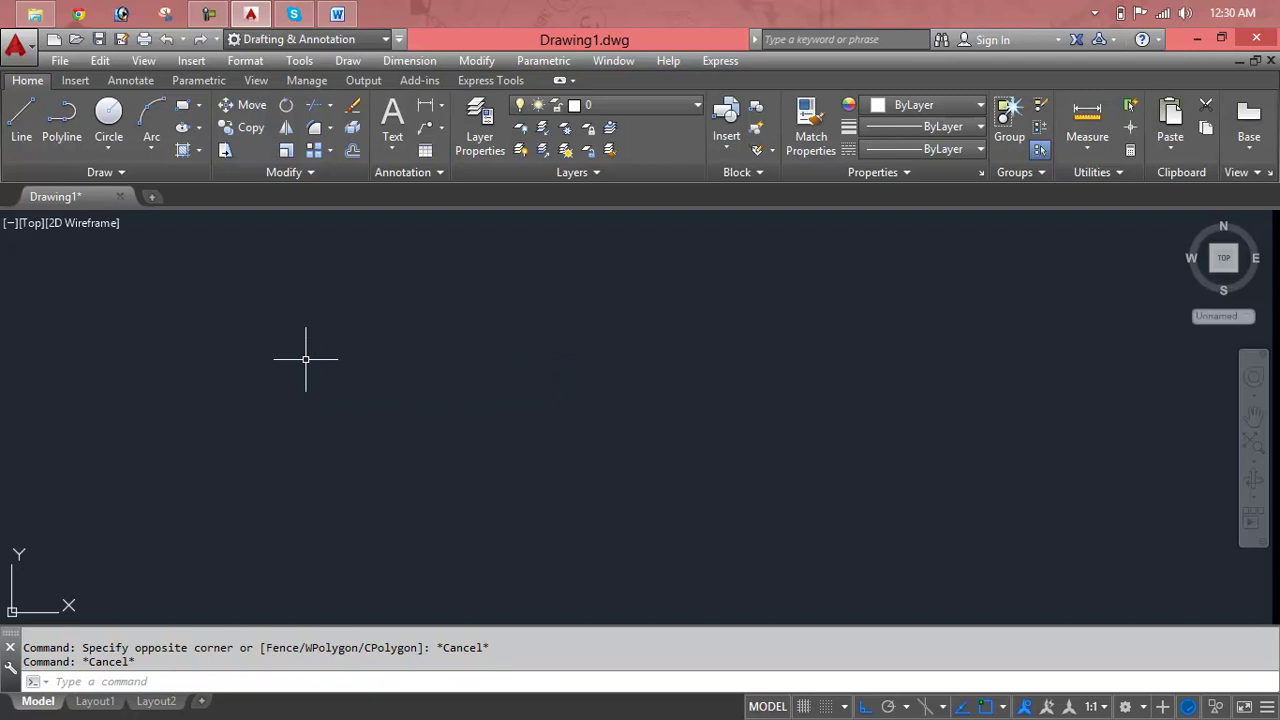
Draw a first horizontal line with L, then select and delete the stray line
type("l")
key("Return")
left_click(303, 399)
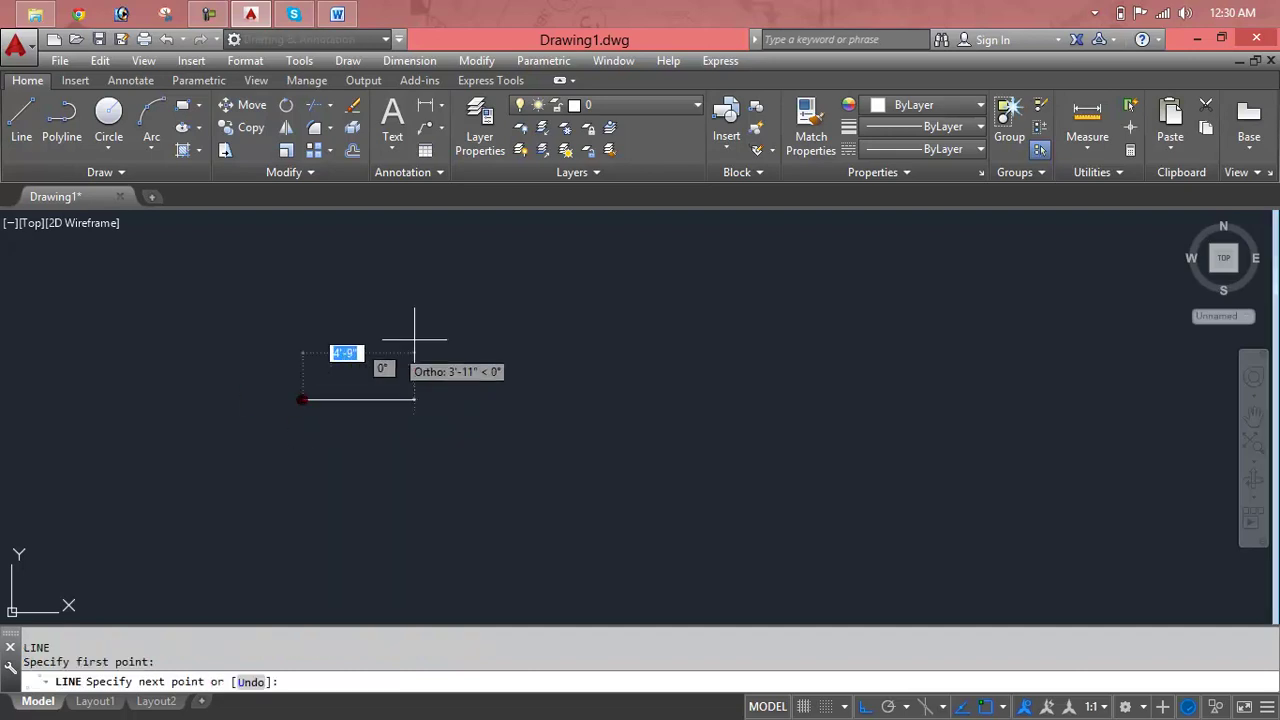
left_click(531, 287)
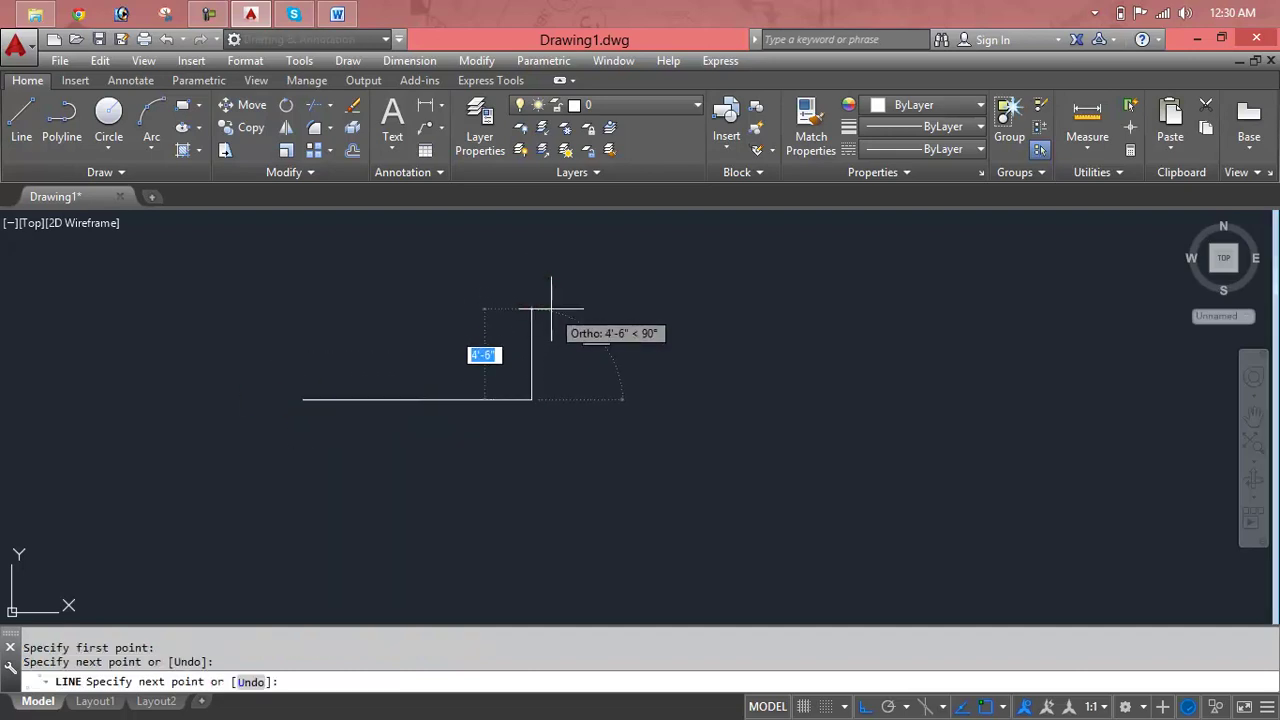
key("Escape")
key("Escape")
key("Escape")
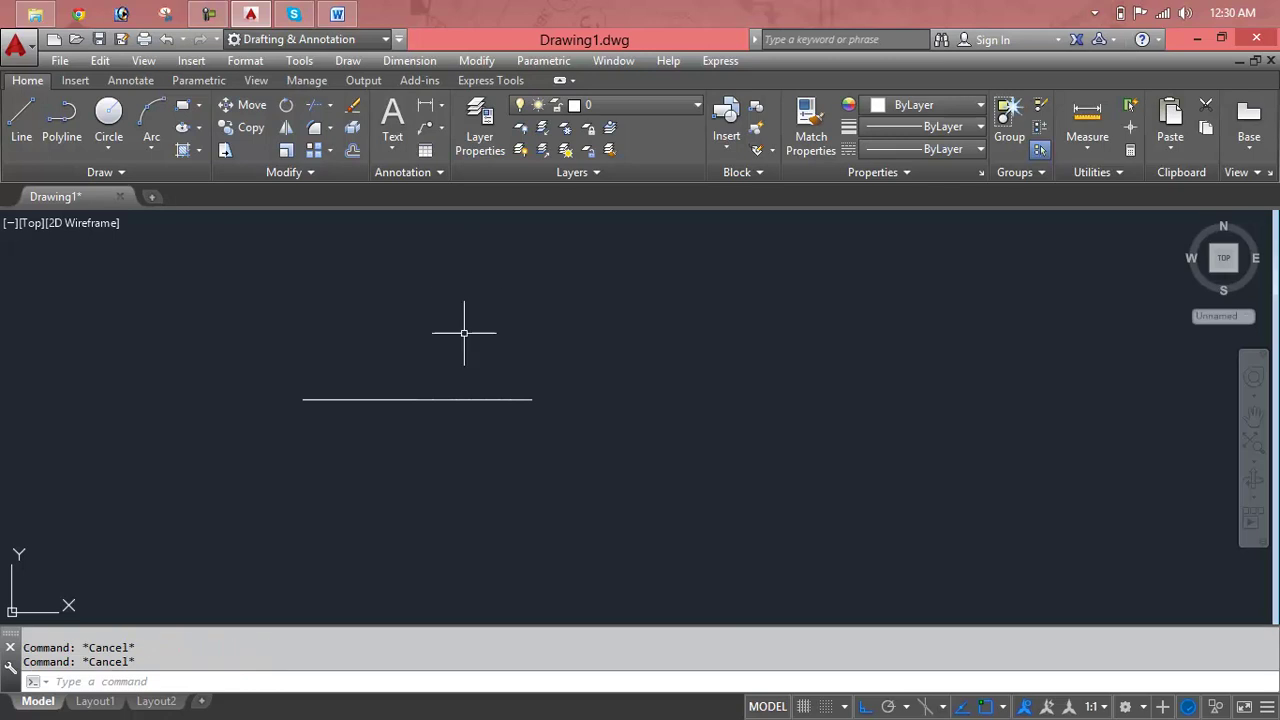
left_click(461, 399)
key("Delete")
key("Escape")
Draw the large rectangle's top, right, bottom and left edges as four Ortho lines
type("l")
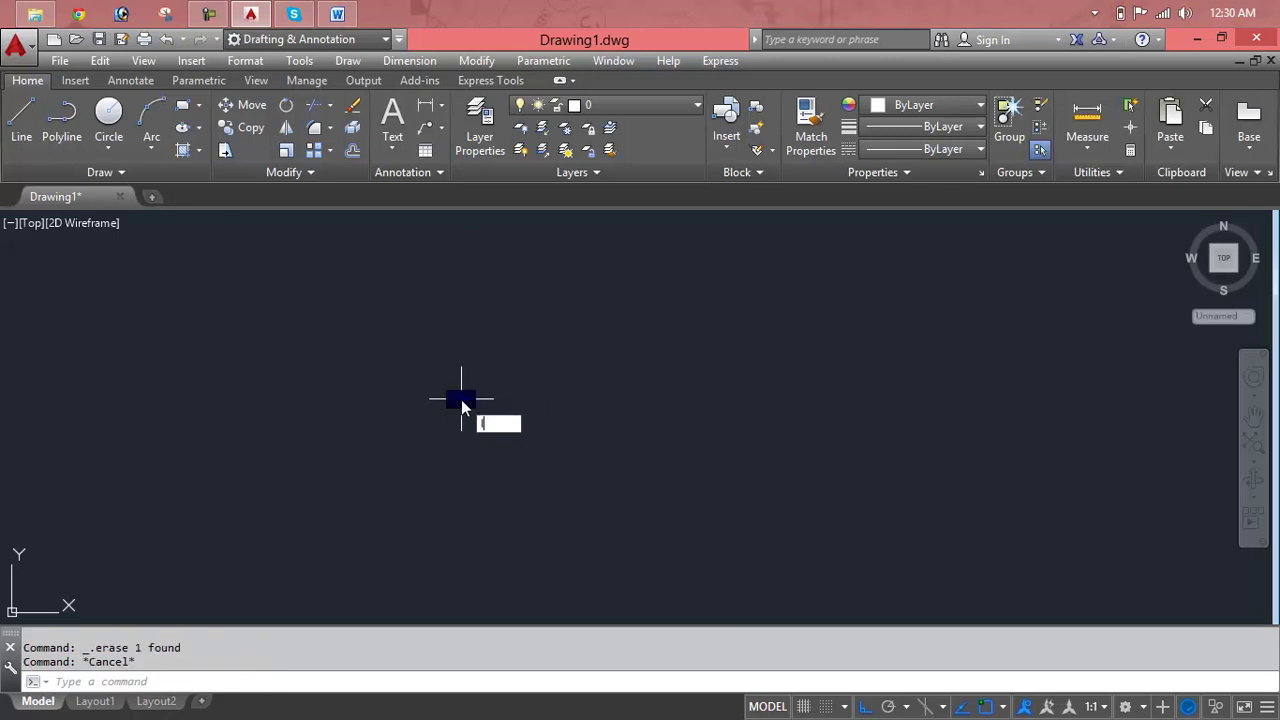
key("Return")
left_click(229, 253)
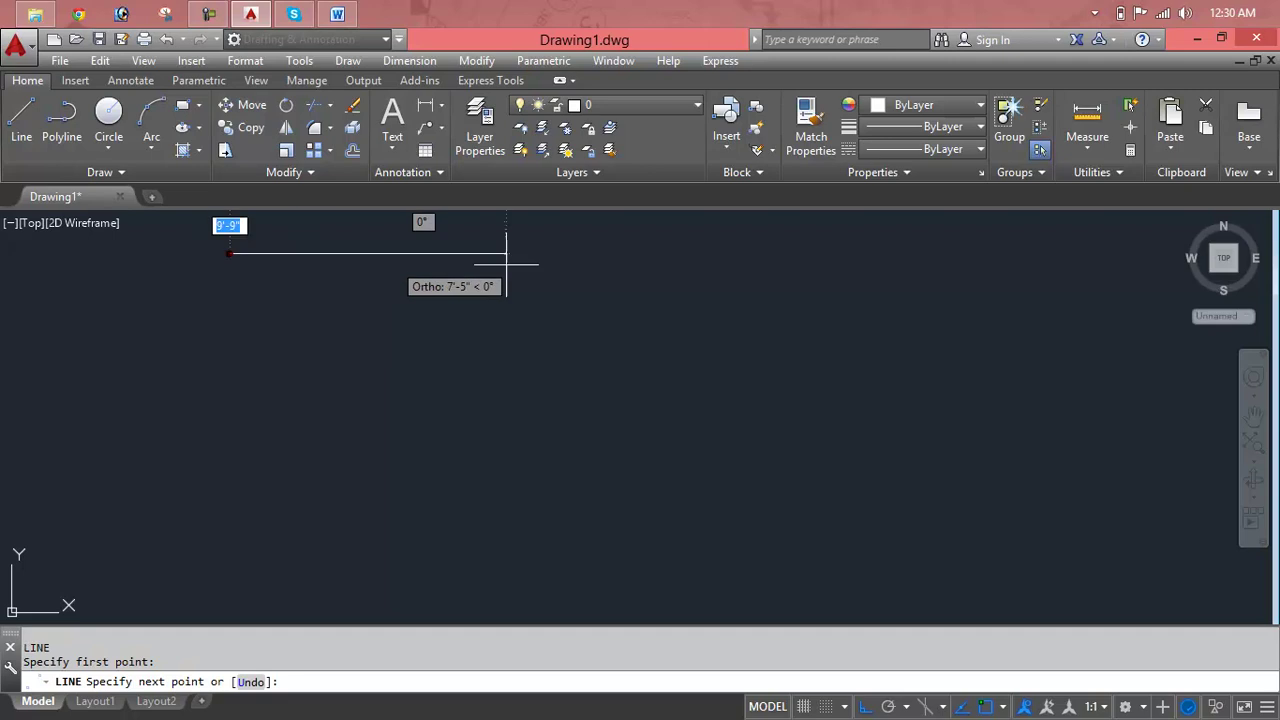
left_click(777, 262)
left_click(779, 541)
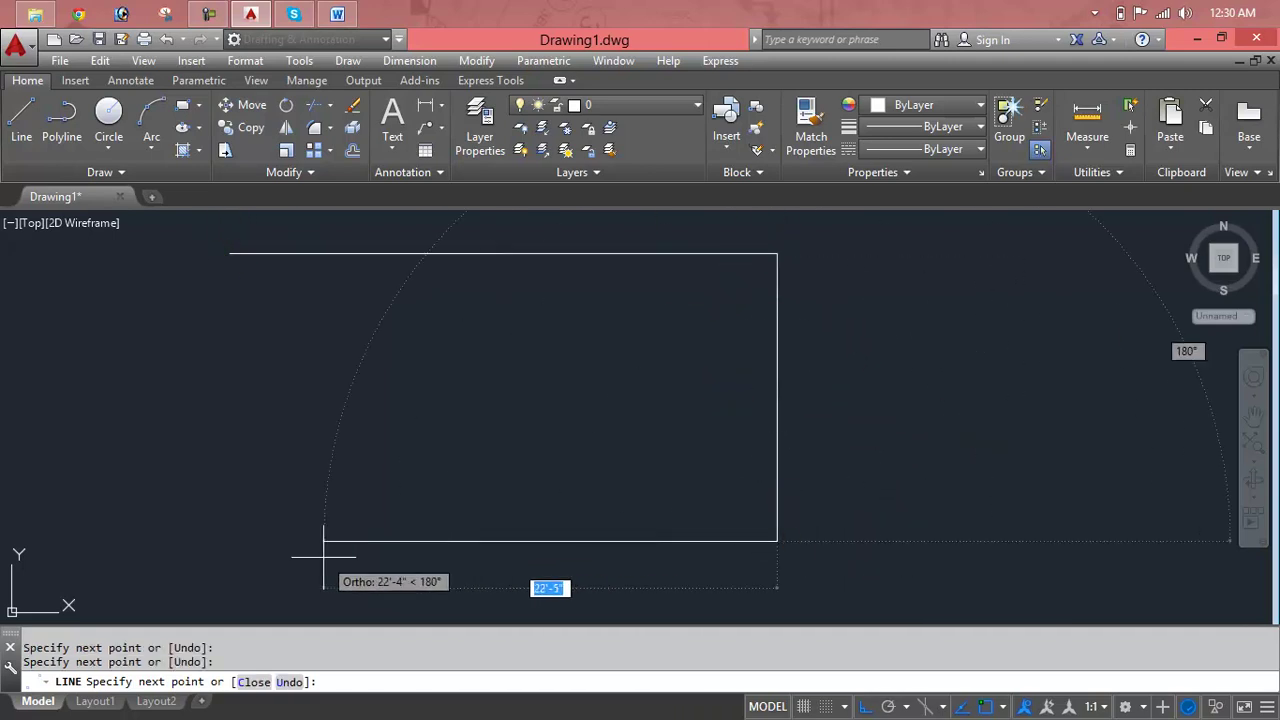
left_click(189, 541)
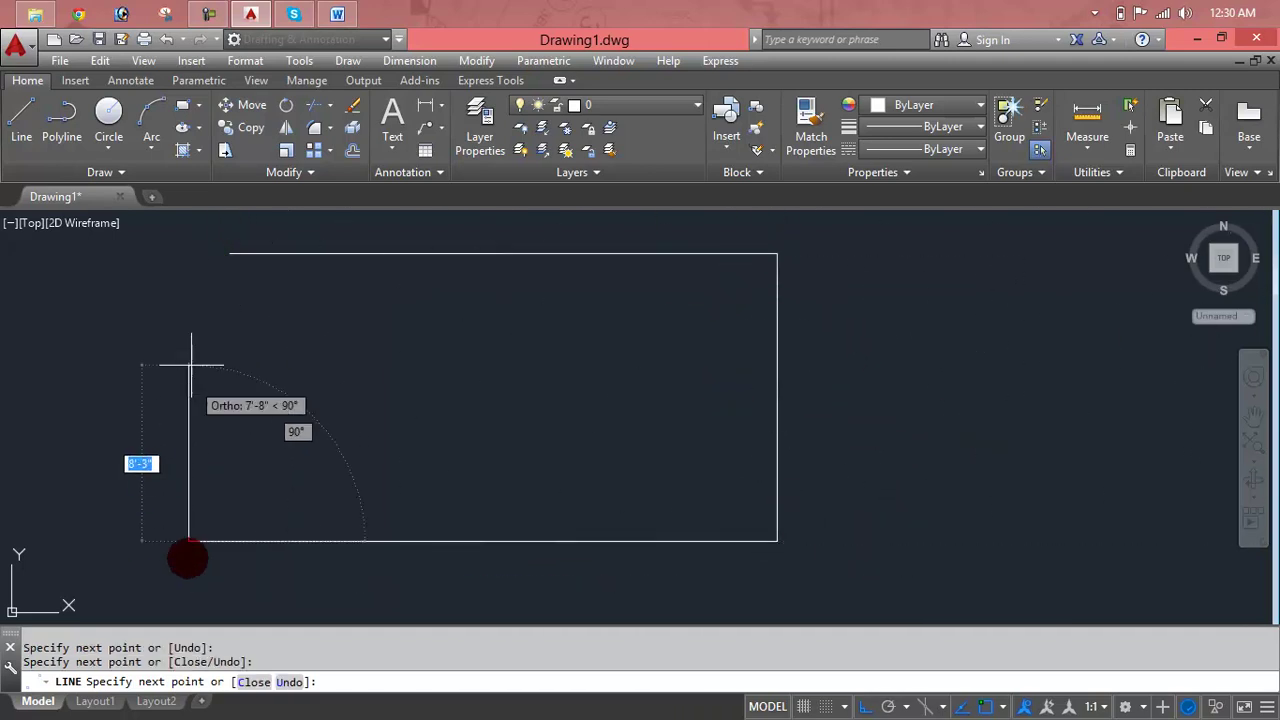
left_click(189, 253)
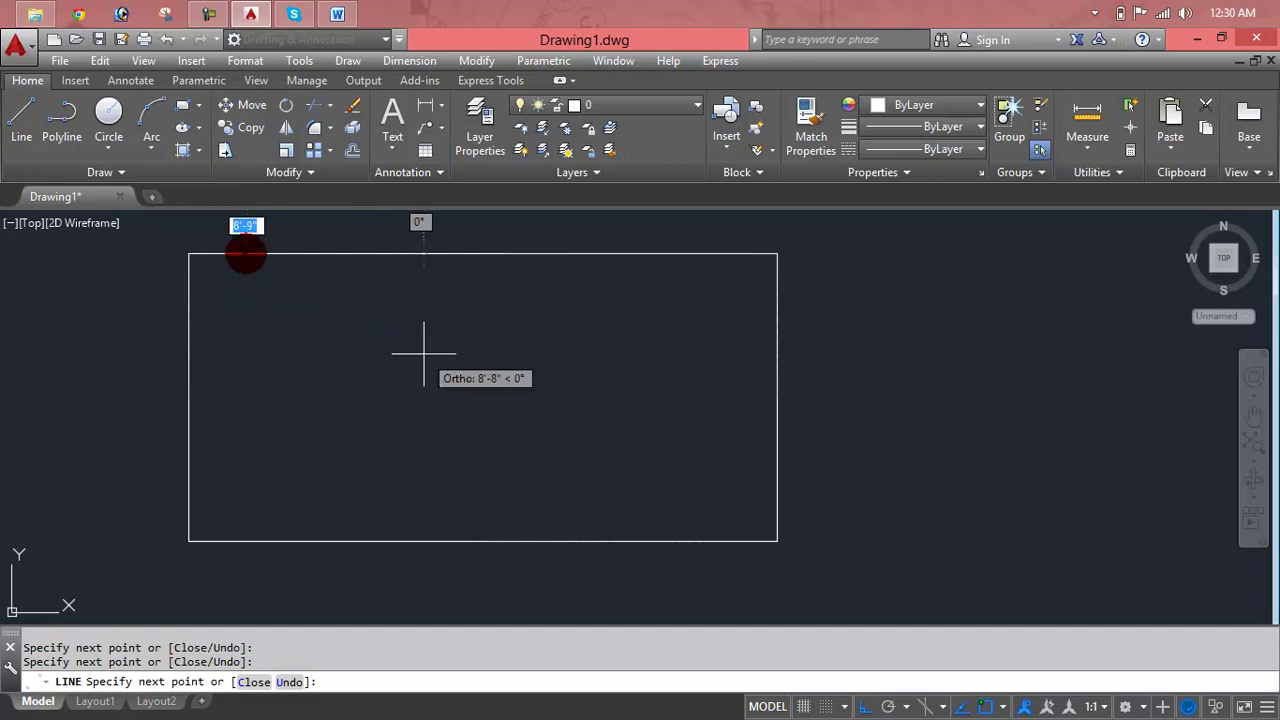
key("Escape")
key("Escape")
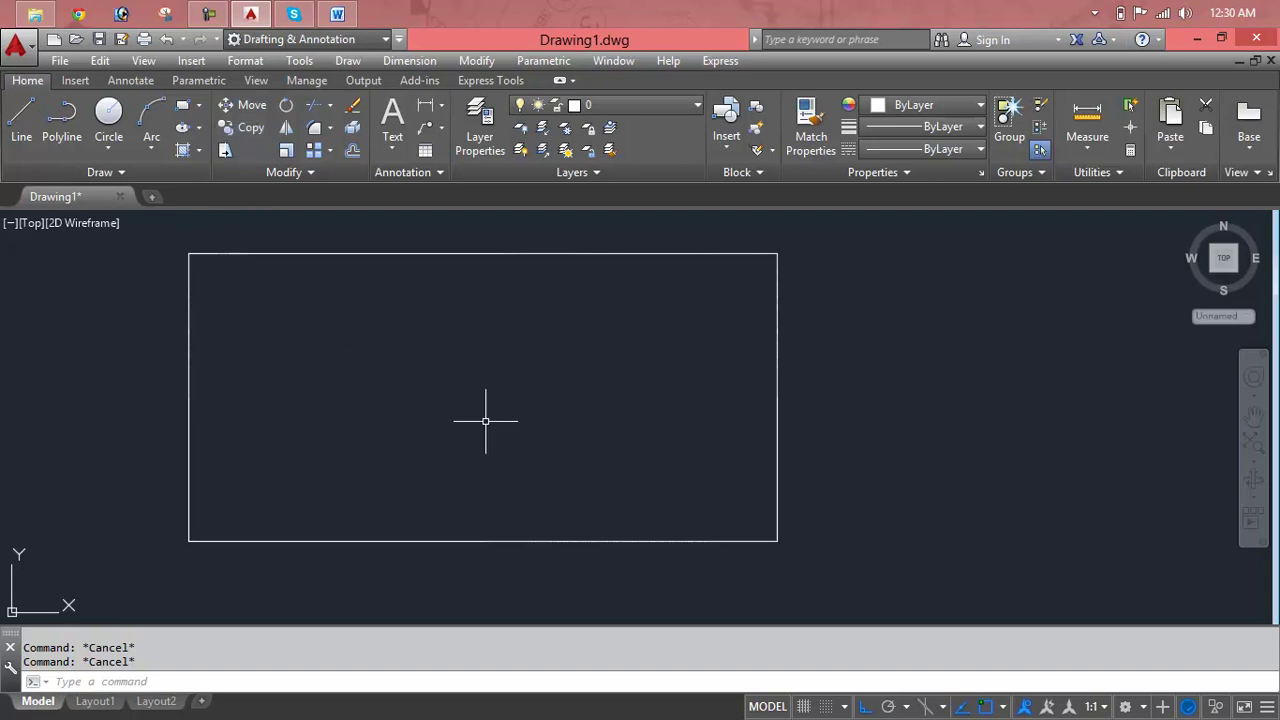
Fill the rectangle with the GR_INVCYL inverted cylinder gradient using the GR command
type("gr")
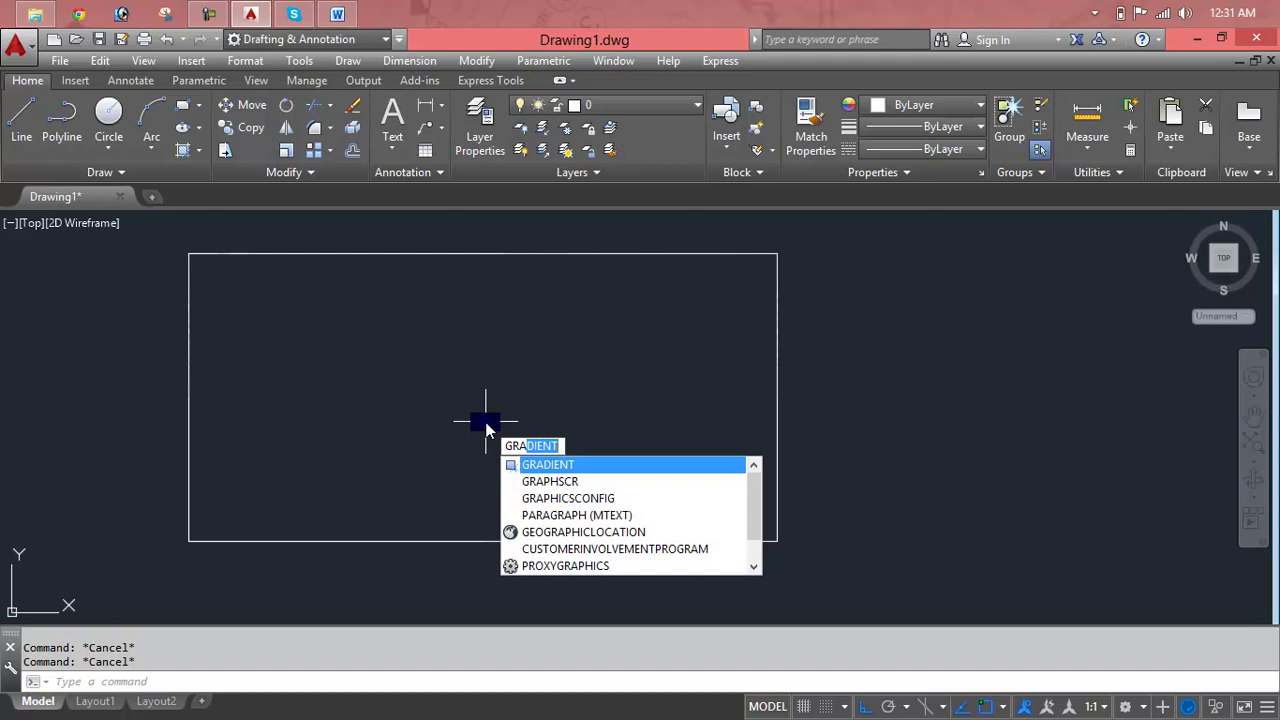
key("Return")
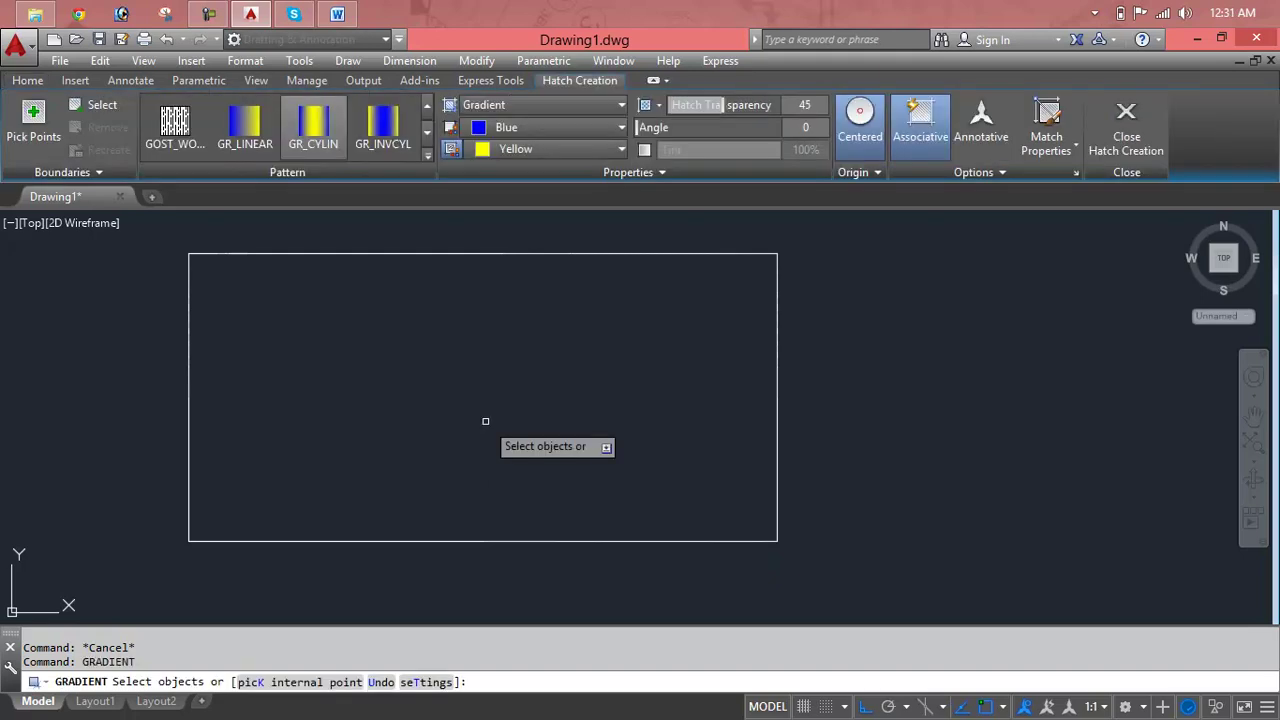
left_click(551, 254)
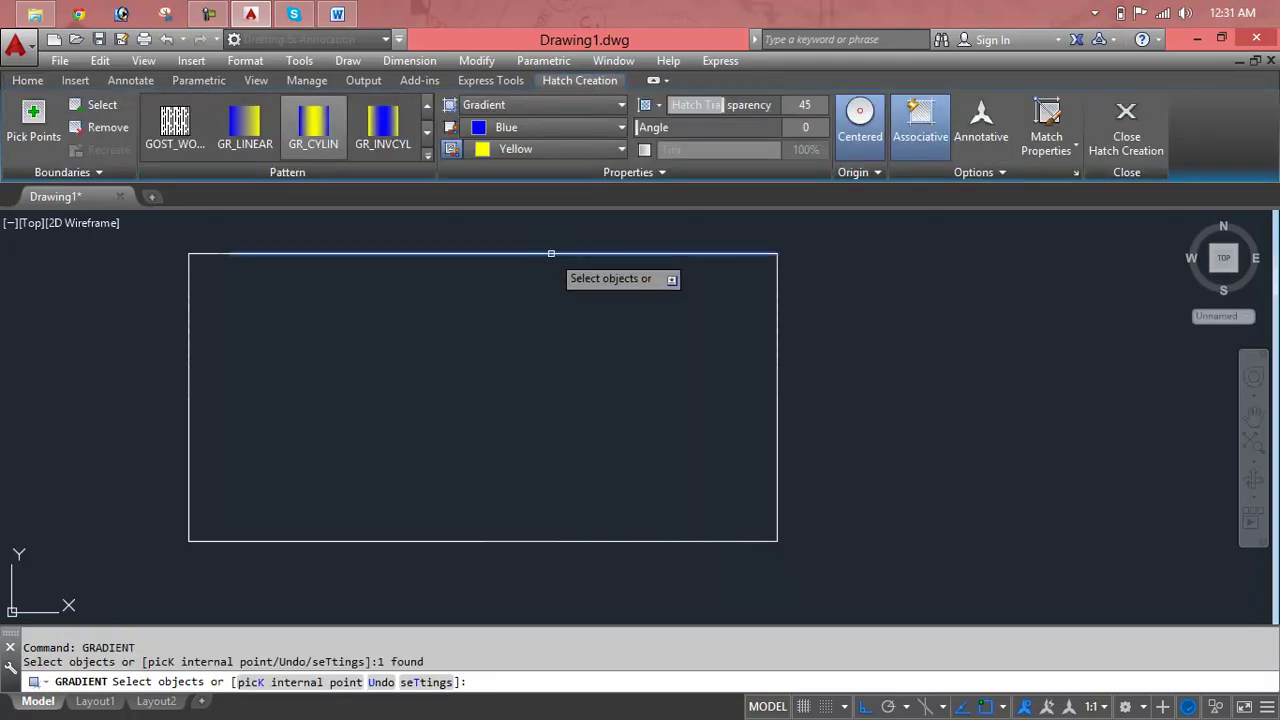
left_click(778, 421)
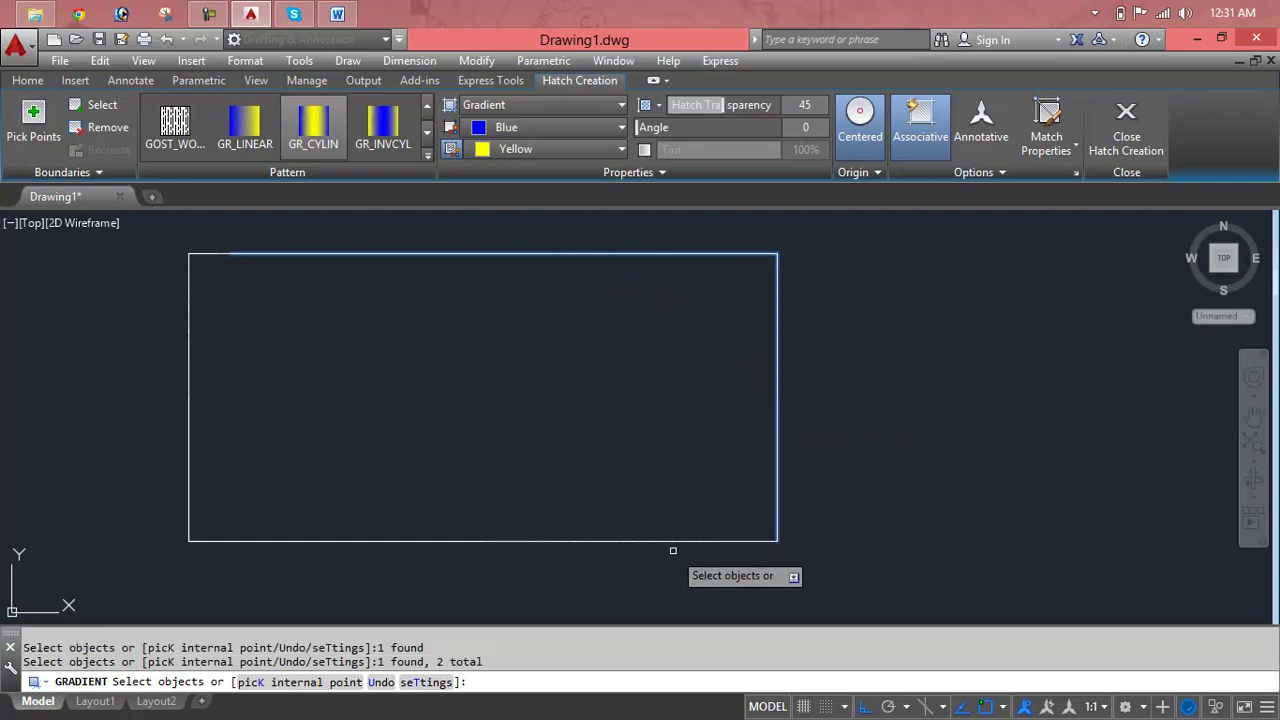
left_click(673, 545)
left_click(193, 390)
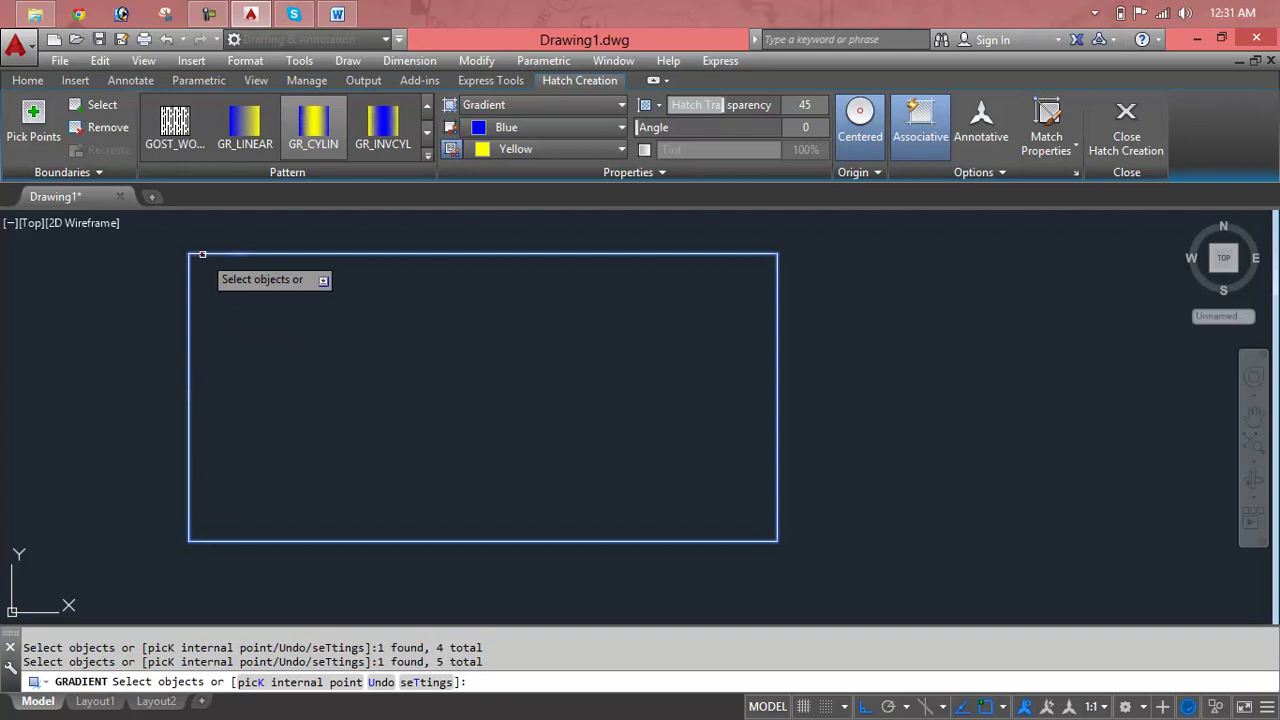
left_click(390, 147)
left_click(40, 125)
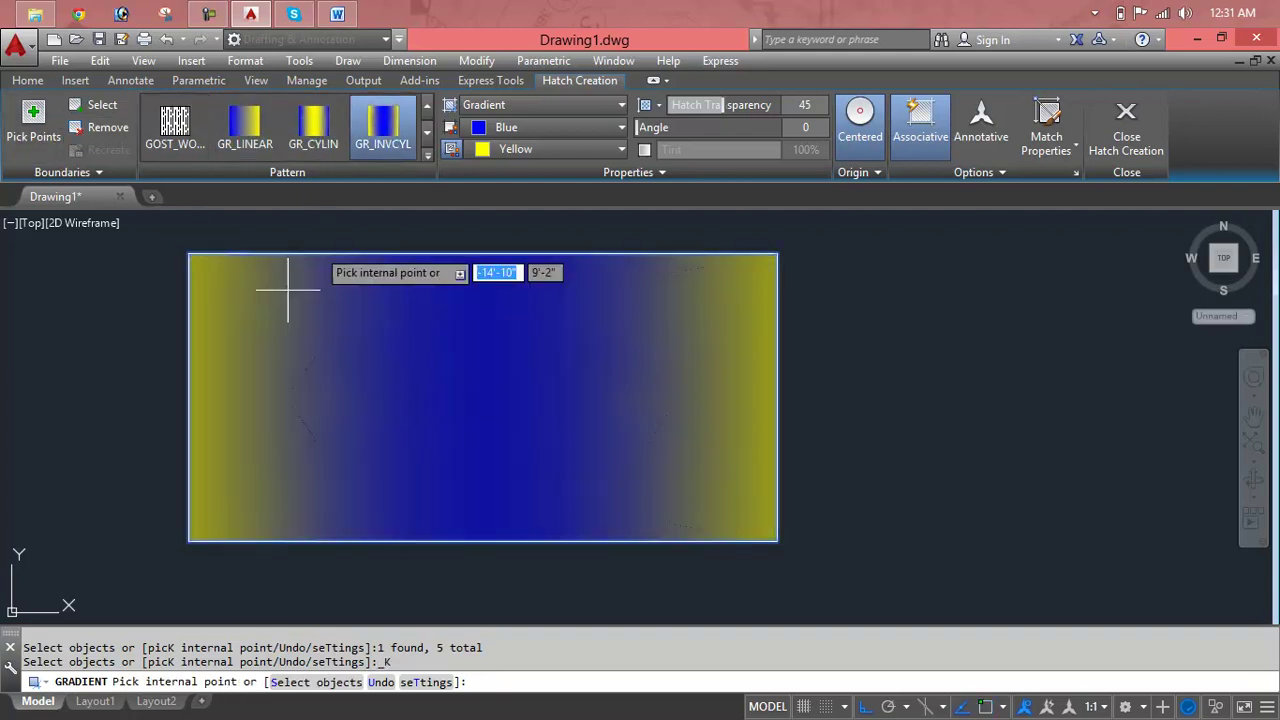
left_click(430, 360)
left_click(983, 368)
key("Escape")
key("Escape")
key("Escape")
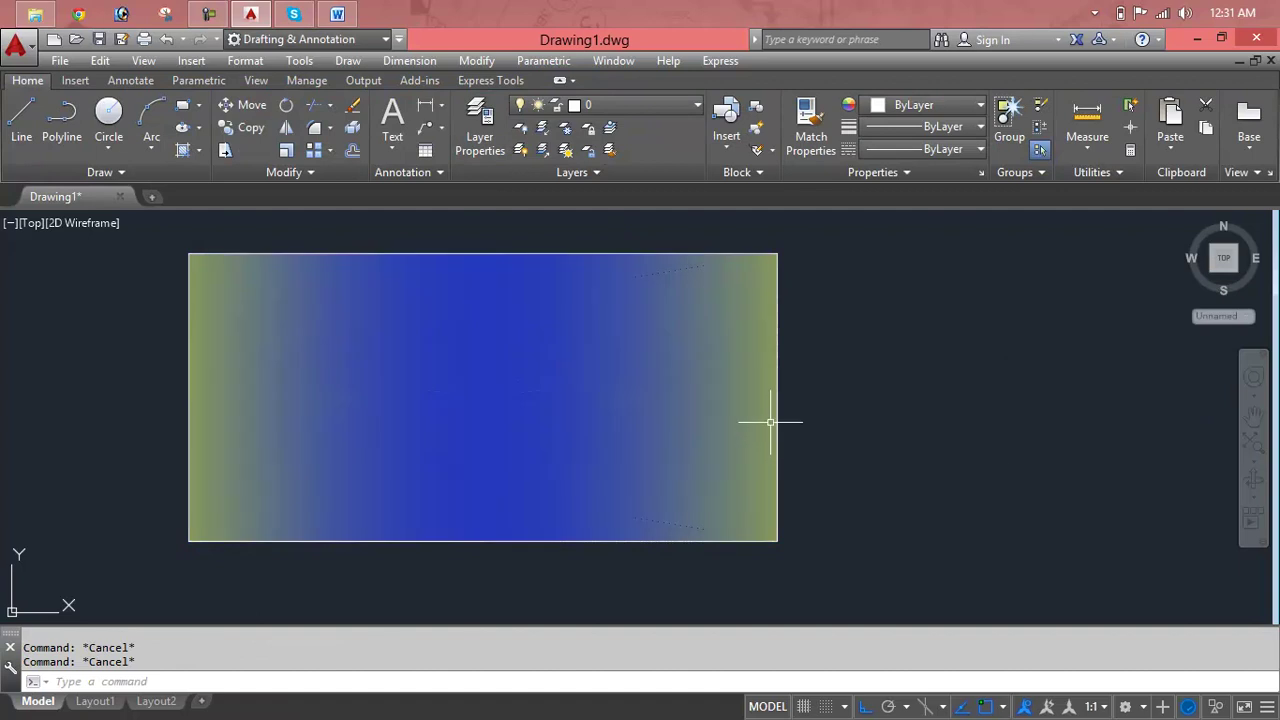
Undo the gradient fill with Ctrl+Z, leaving an empty outline
left_click(190, 335)
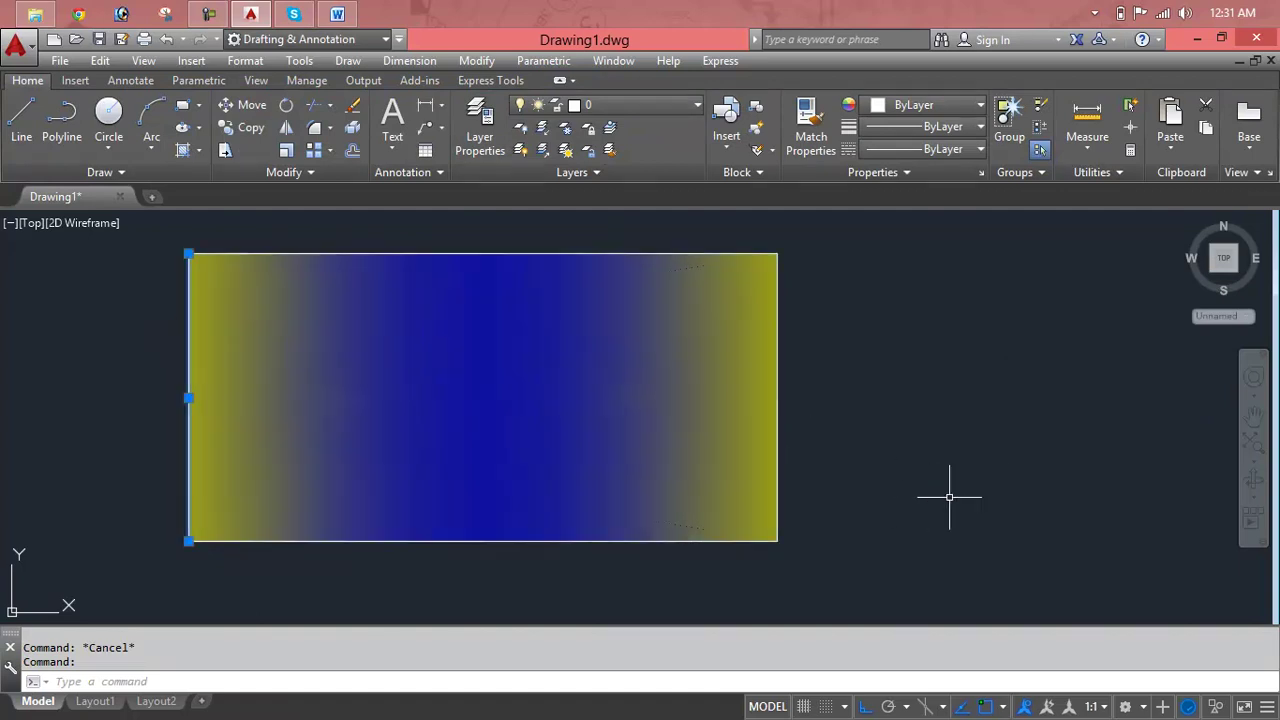
key("Escape")
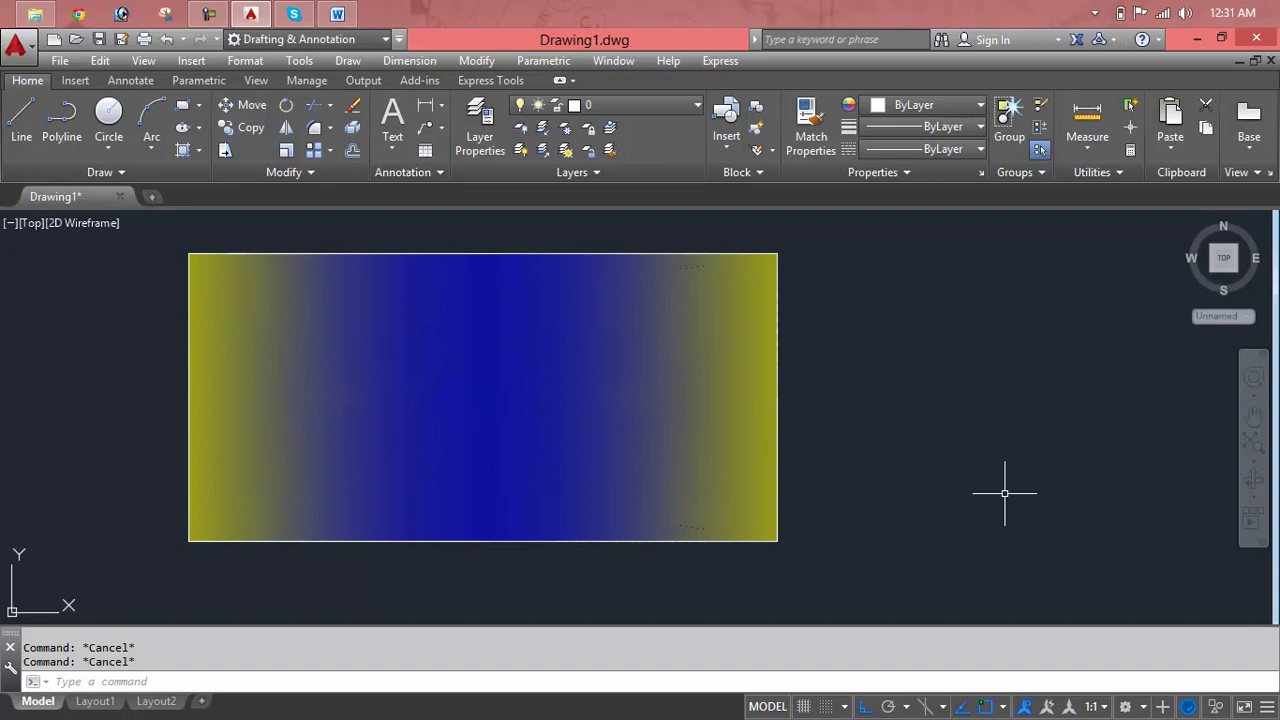
key("ctrl+z")
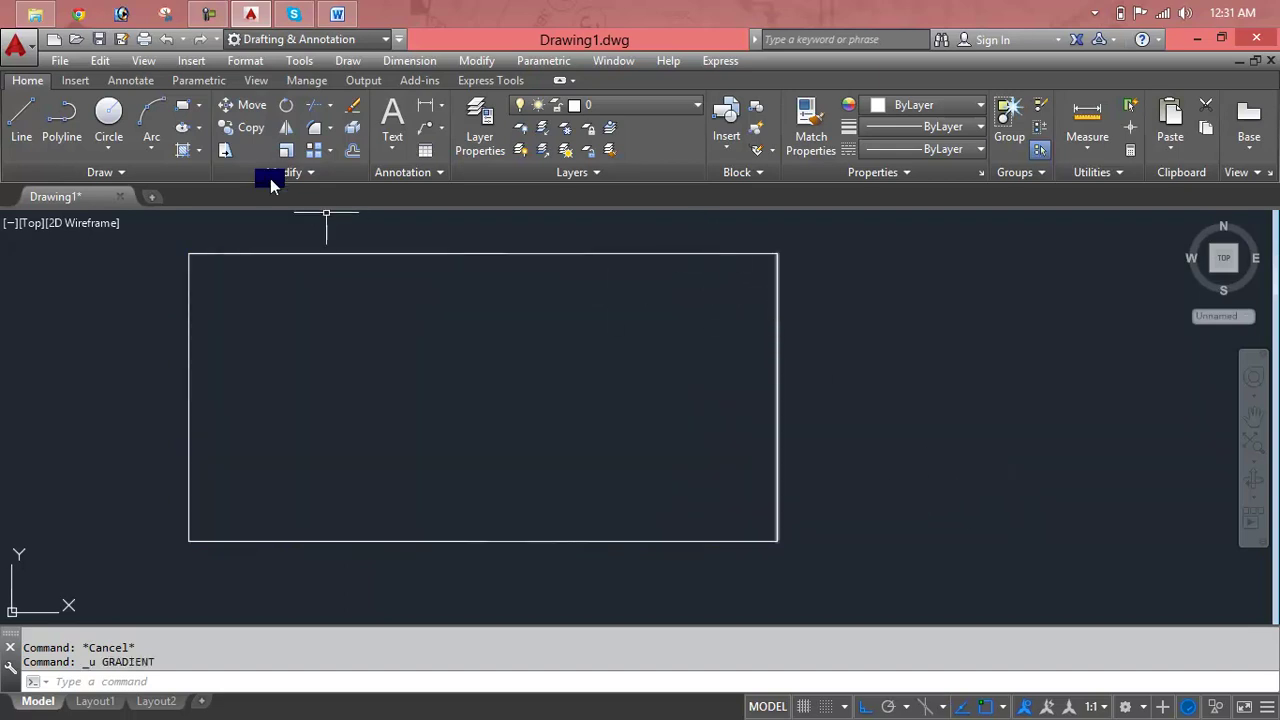
left_click(197, 156)
left_click(215, 256)
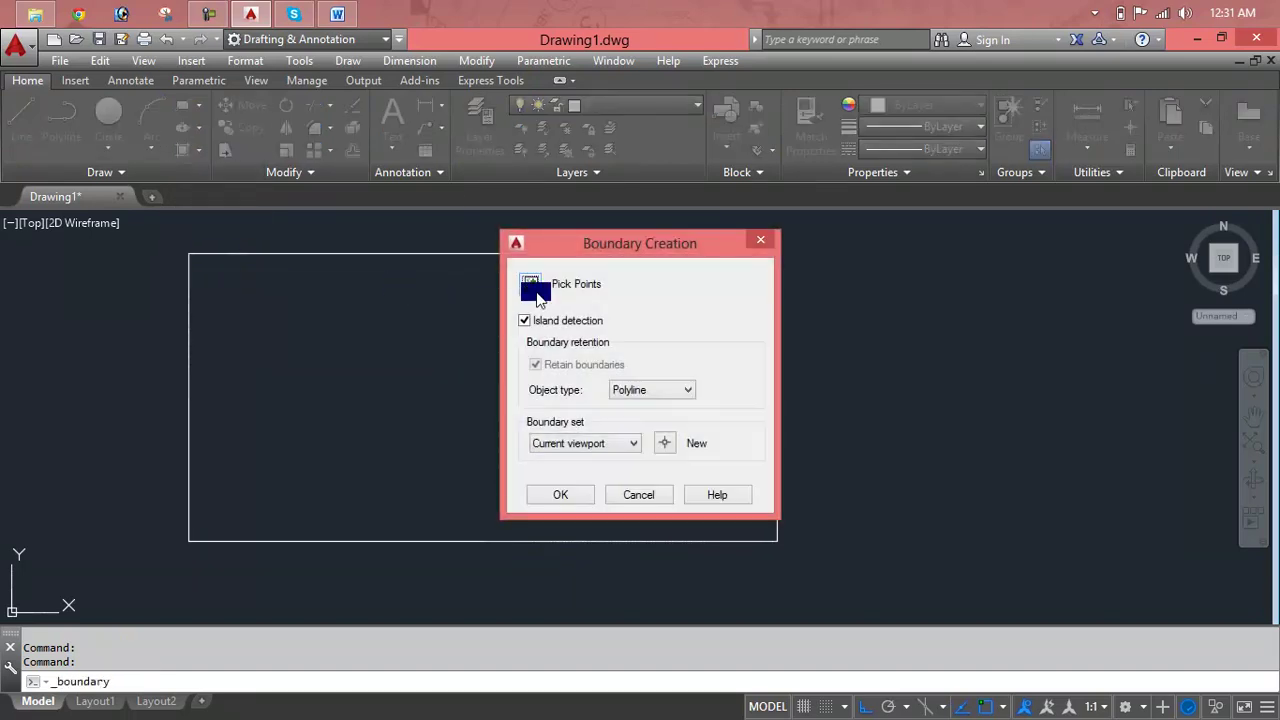
left_click(529, 284)
left_click(478, 391)
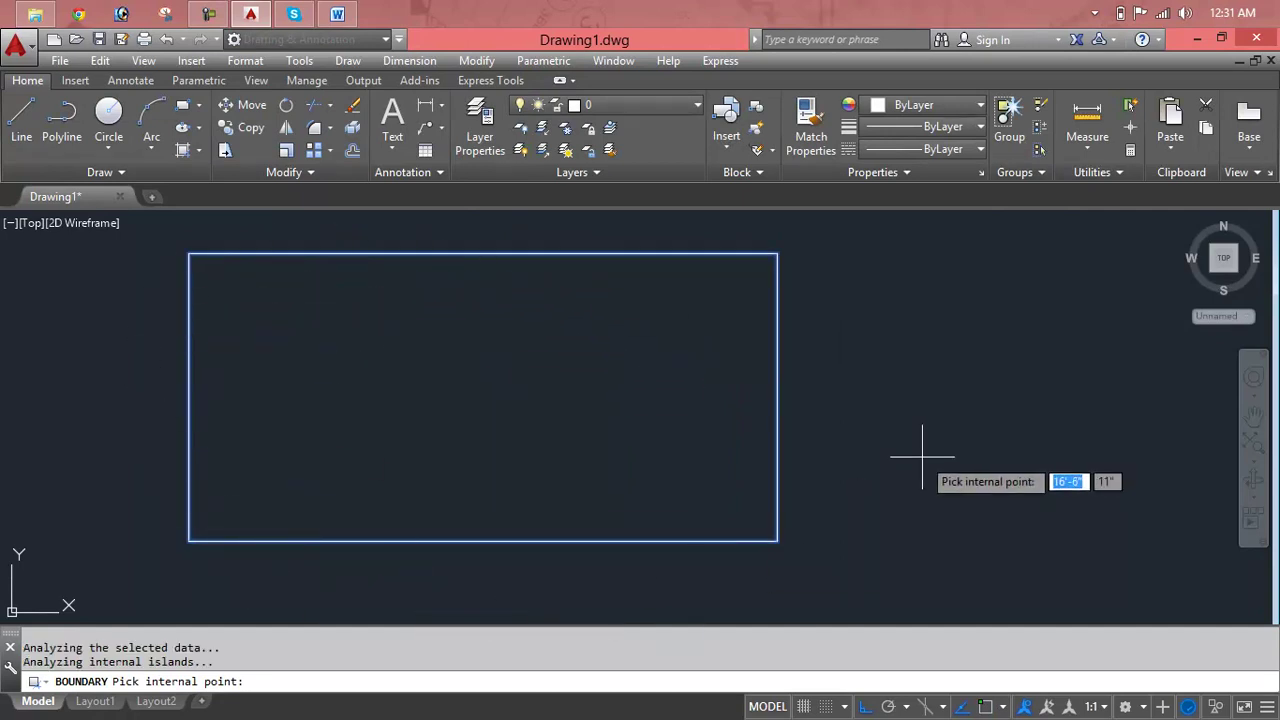
key("Escape")
key("Escape")
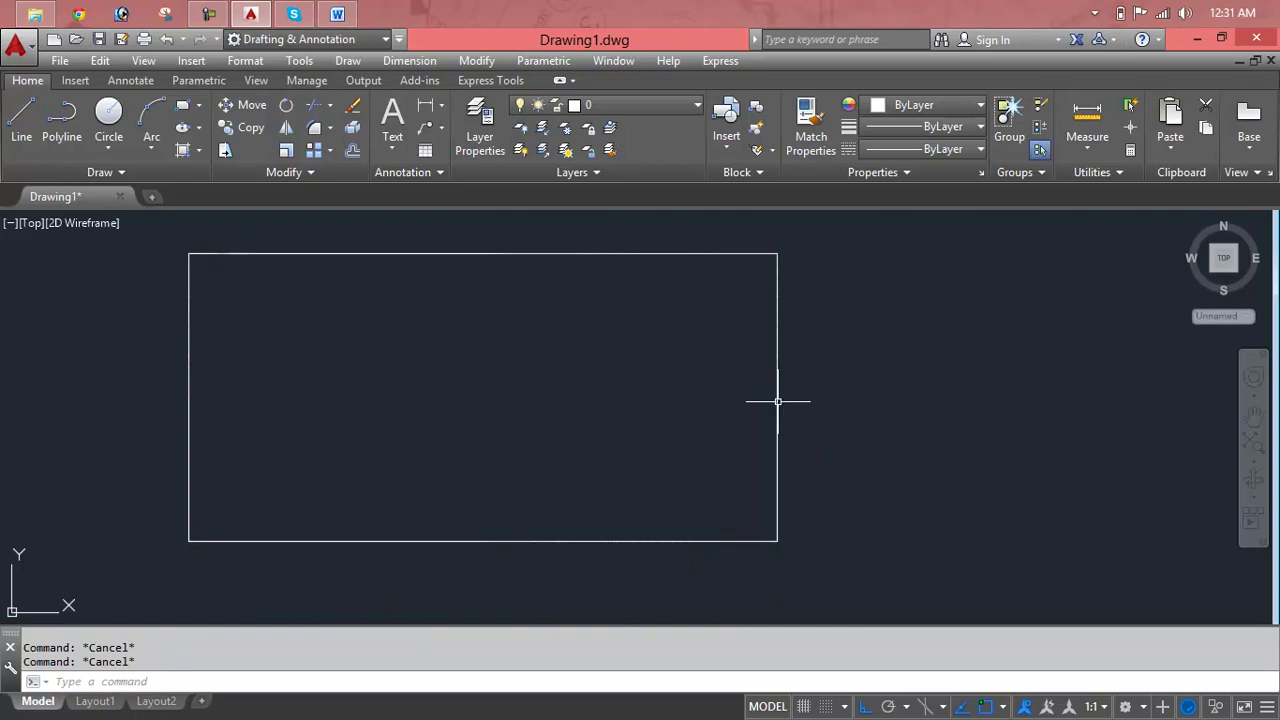
left_click(774, 403)
key("Delete")
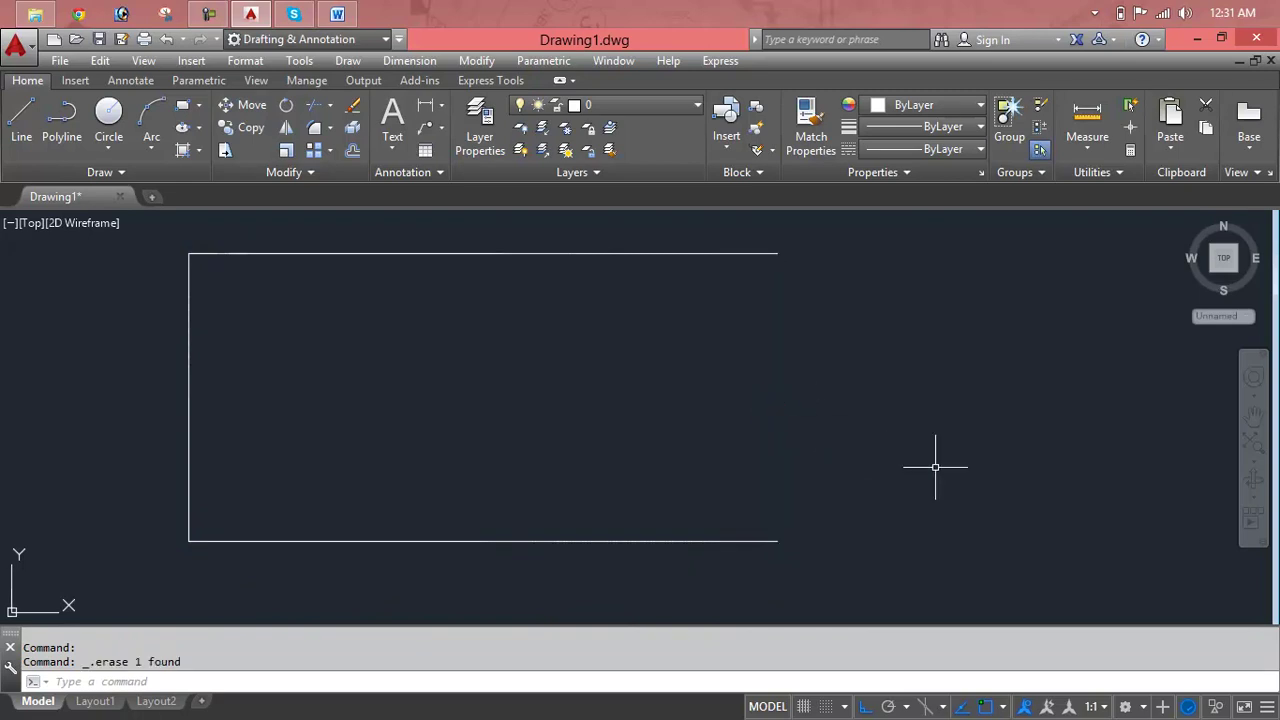
key("ctrl+z")
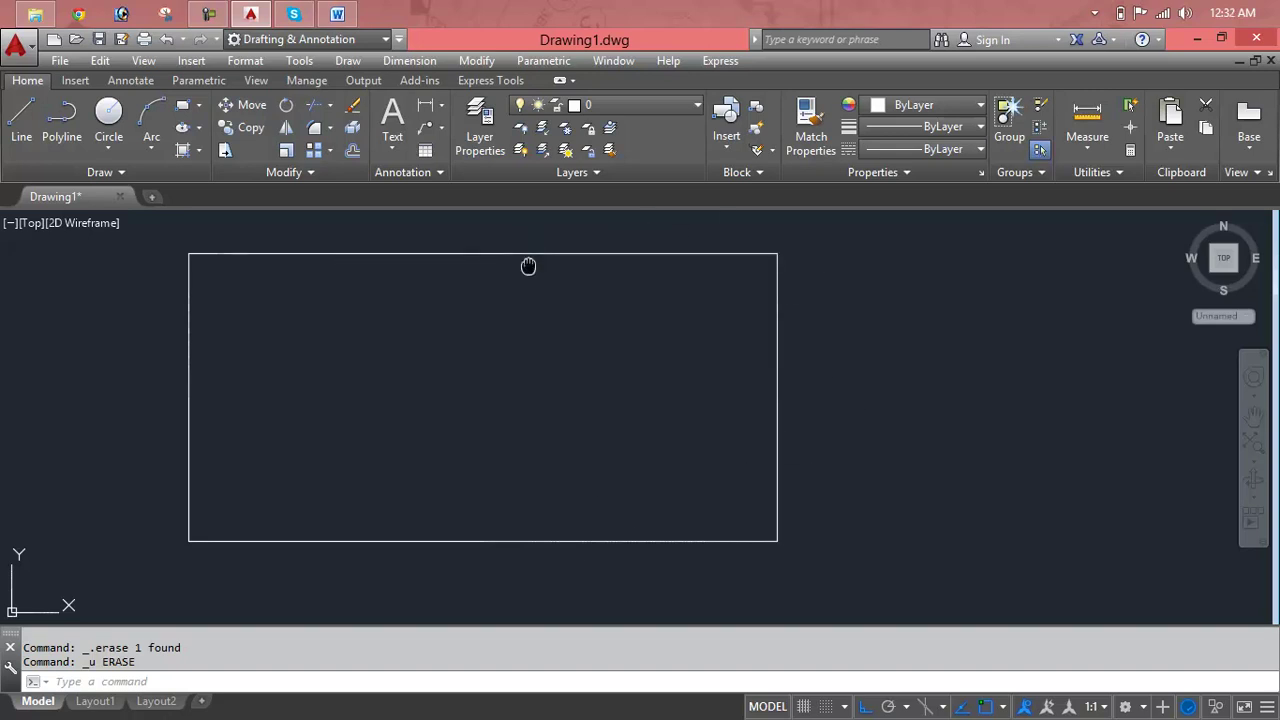
Draw a smaller rectangle inside the original with the REC command
type("o")
key("Return")
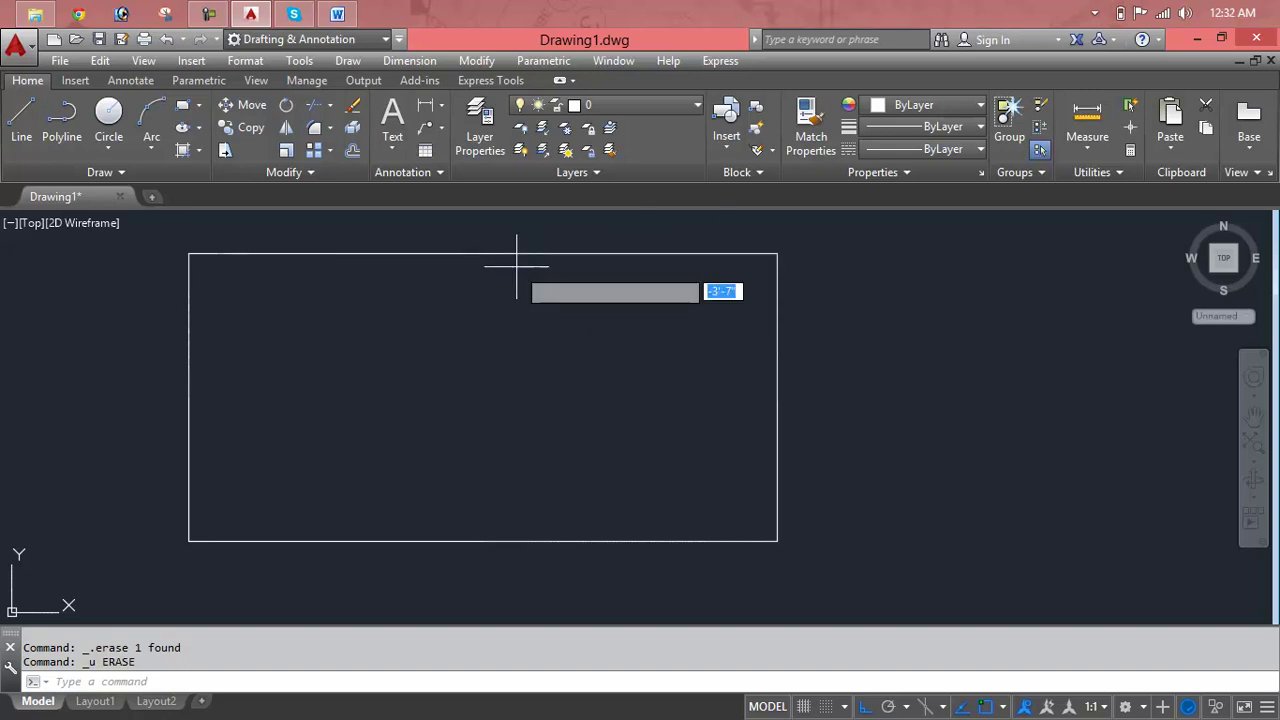
type("rec")
key("Return")
left_click(248, 286)
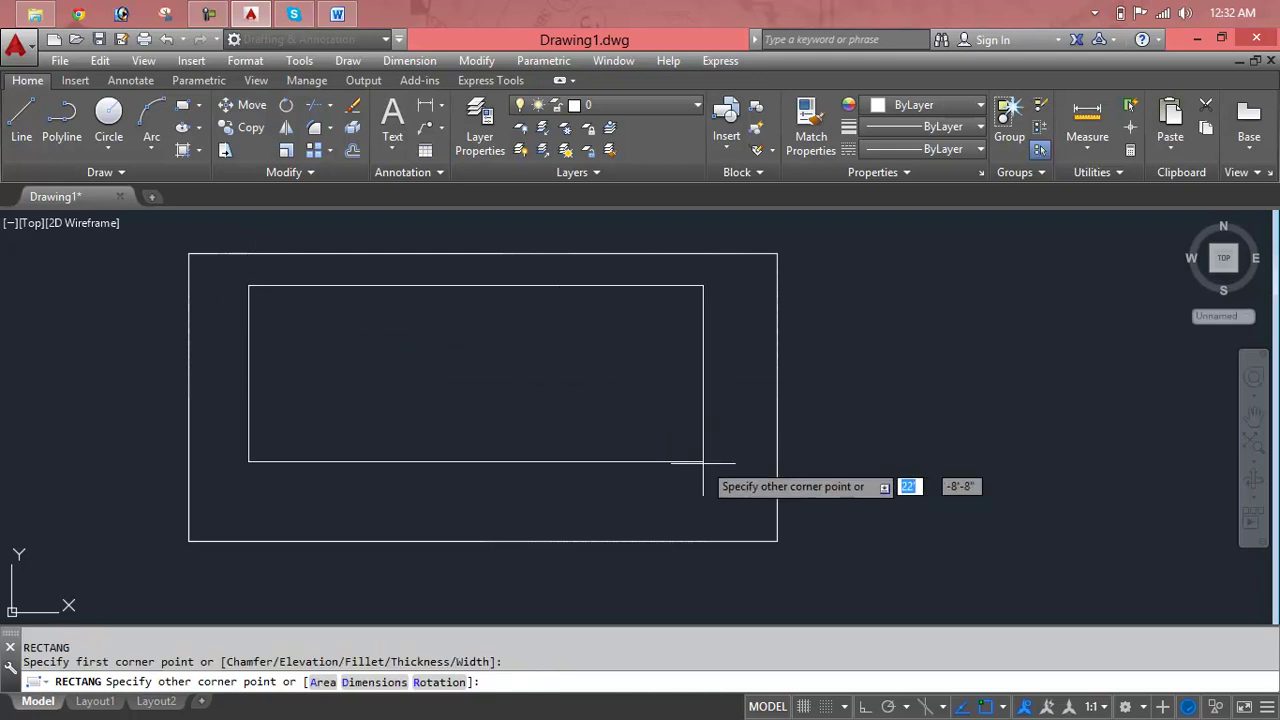
left_click(723, 509)
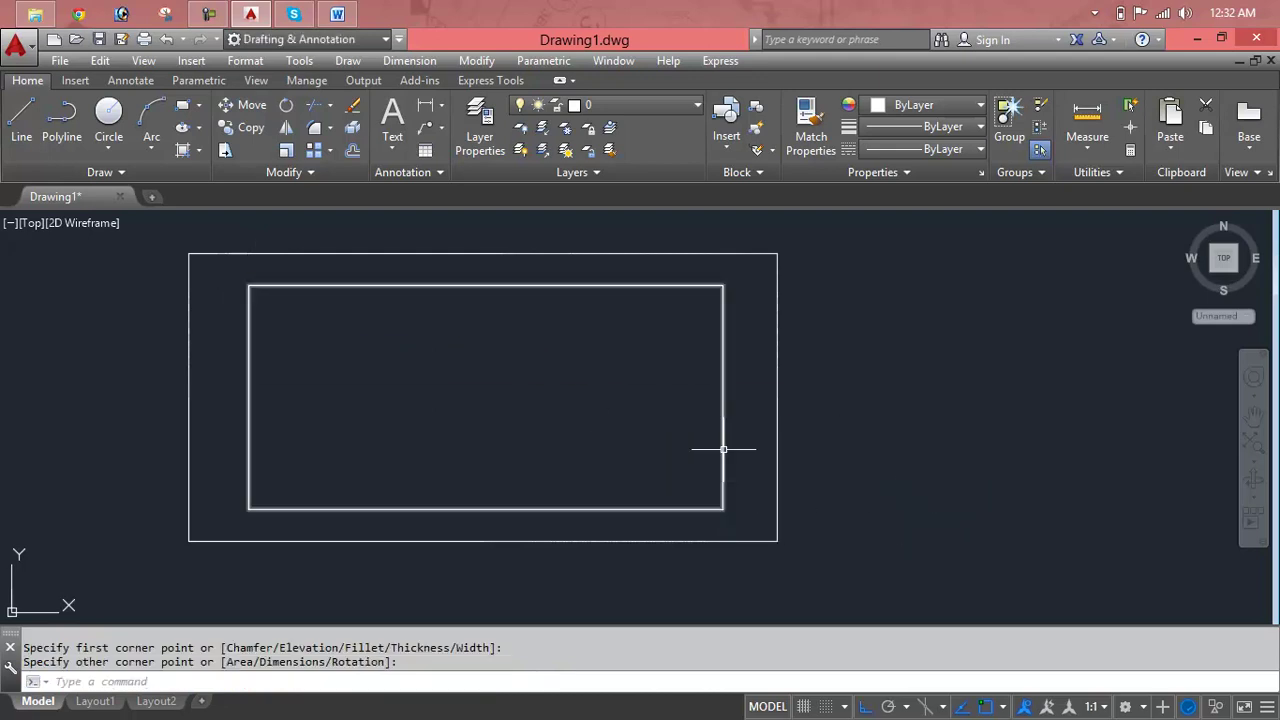
Select both rectangles, clear the selection, and start the Move command
left_click(723, 469)
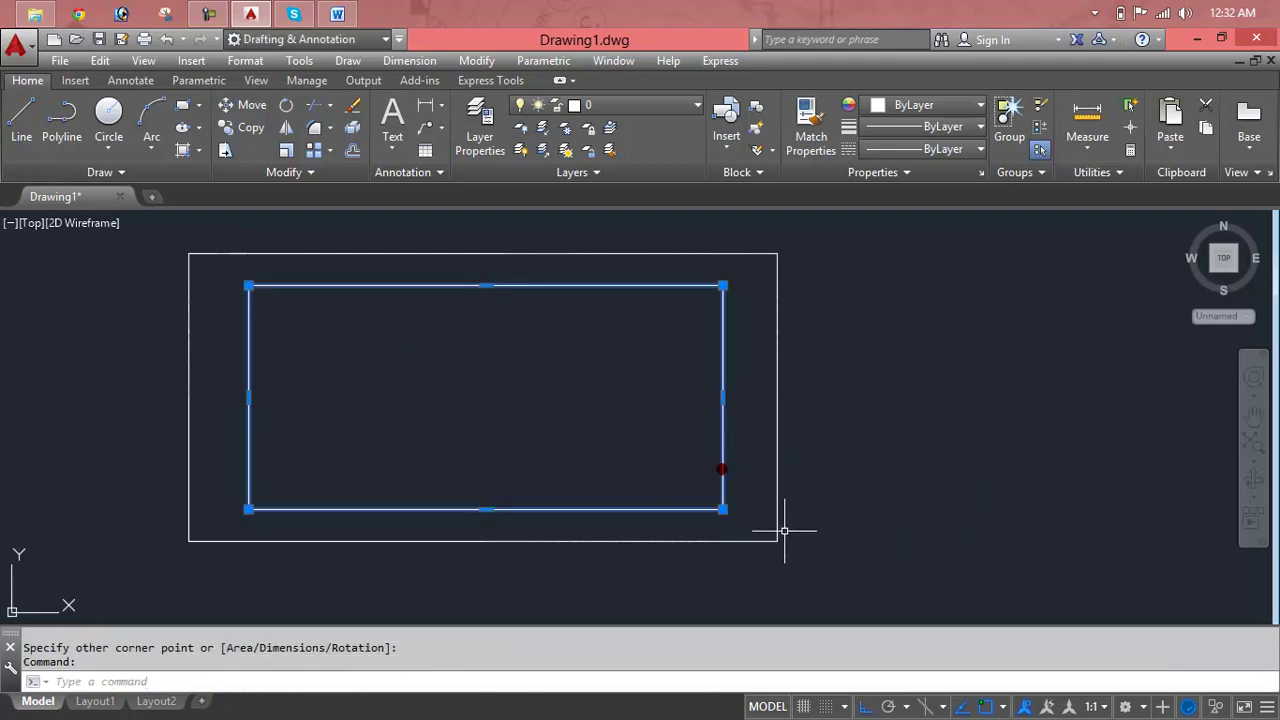
left_click(784, 508)
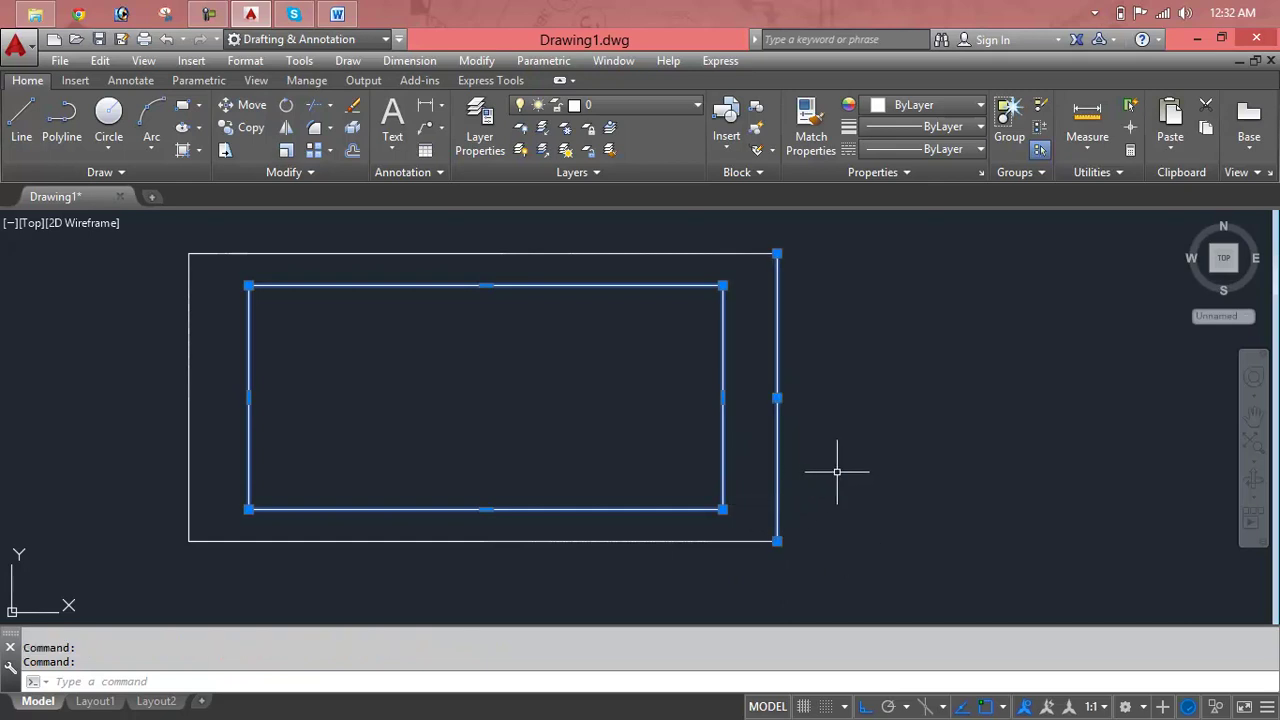
key("Escape")
left_click(682, 424)
key("Escape")
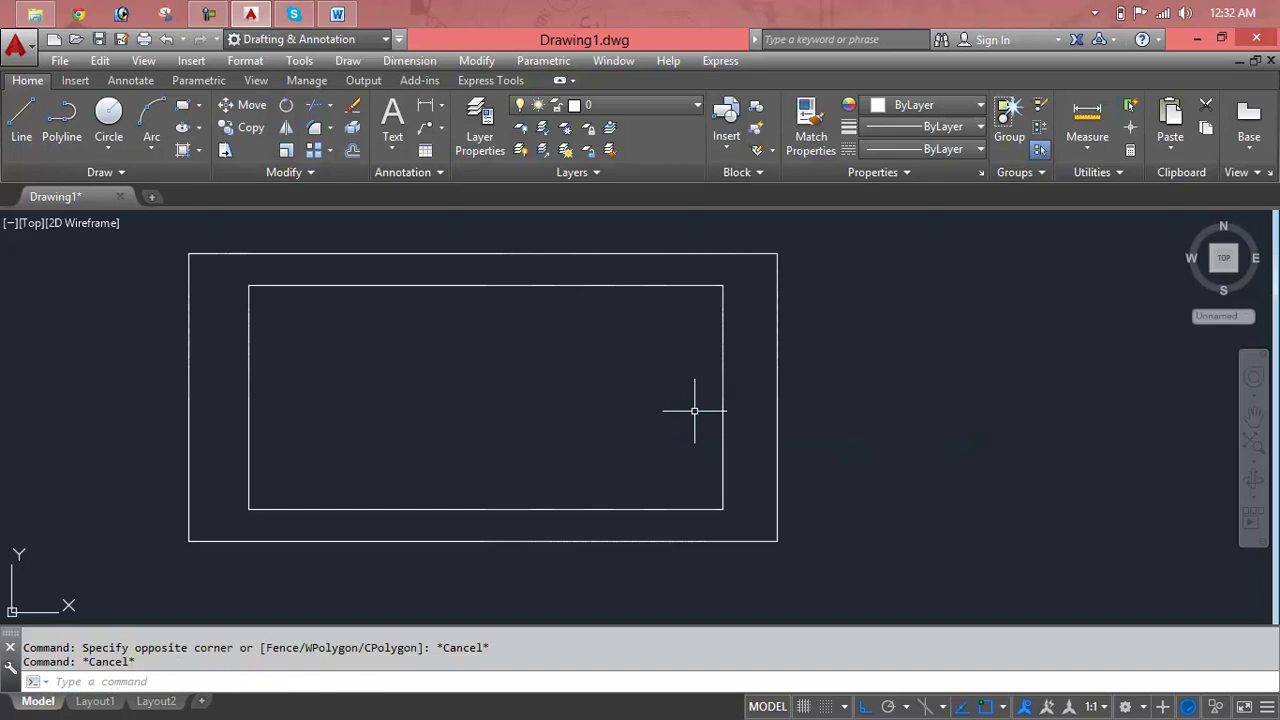
type("m")
key("Return")
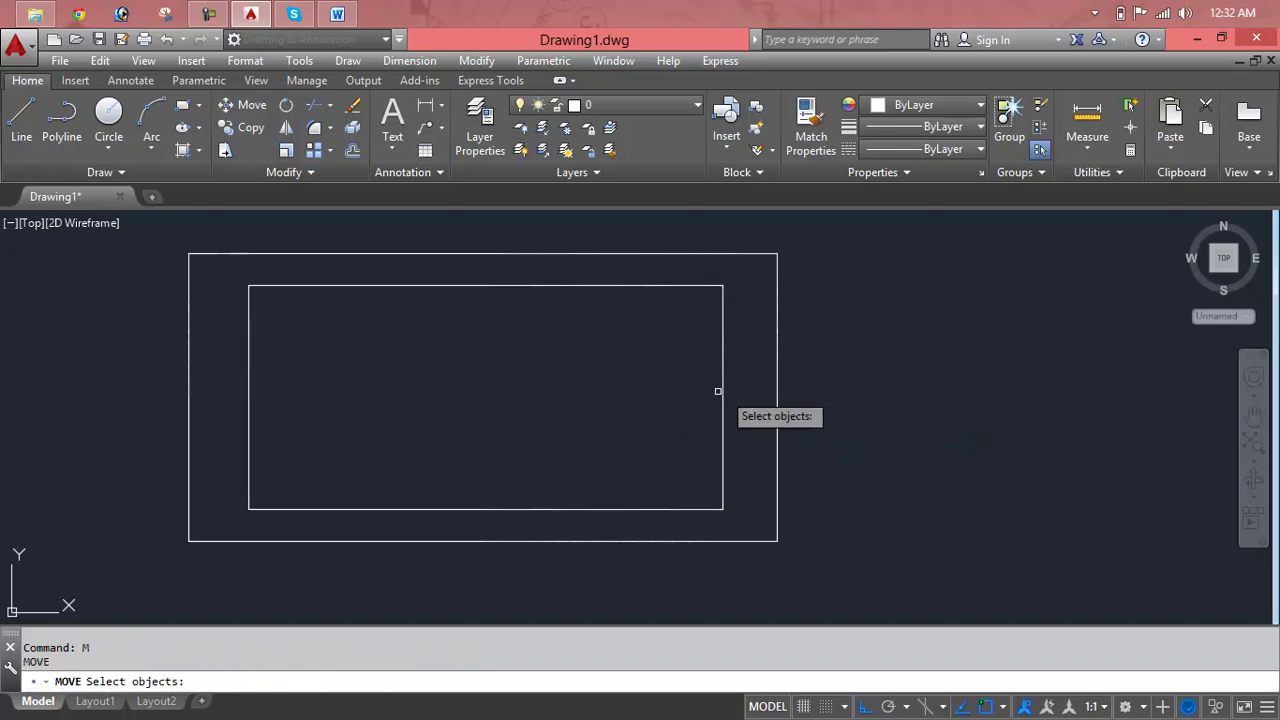
Move the inner rectangle from its right midpoint to a spot right of the original
left_click(722, 392)
key("Return")
left_click(722, 392)
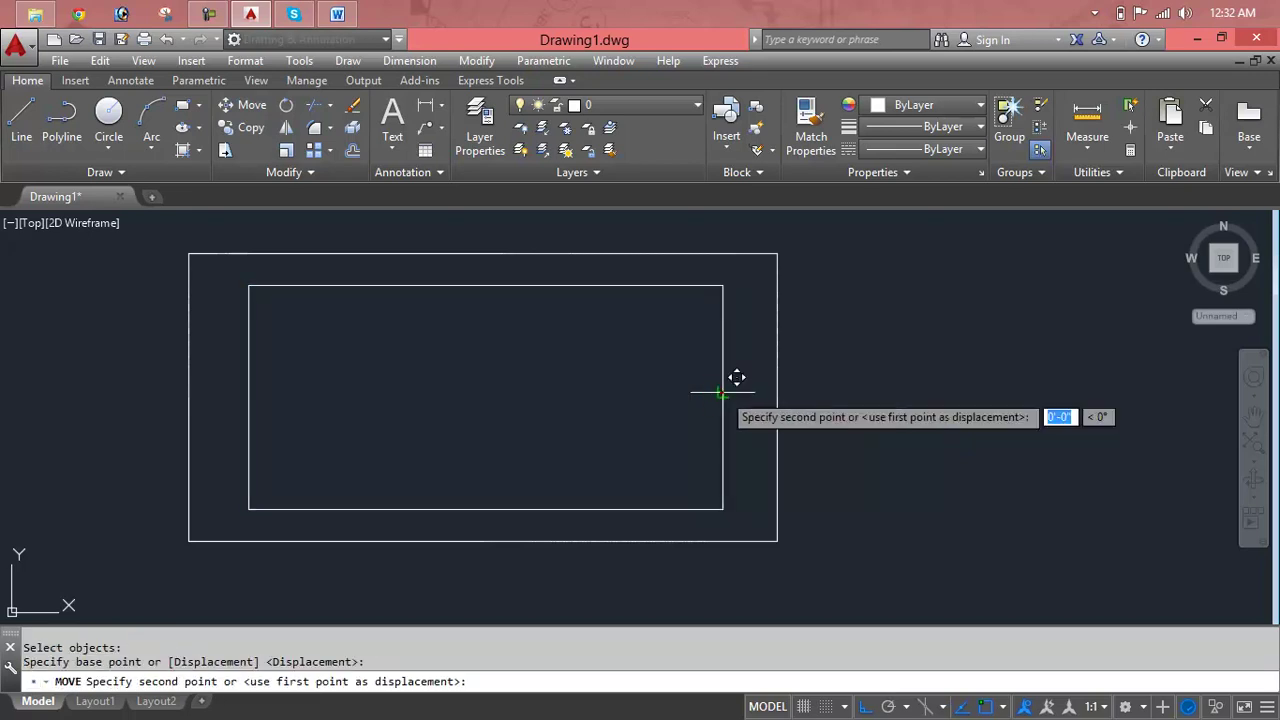
scroll(1038, 401, "down", 2)
middle_click_drag(940, 423, 757, 420)
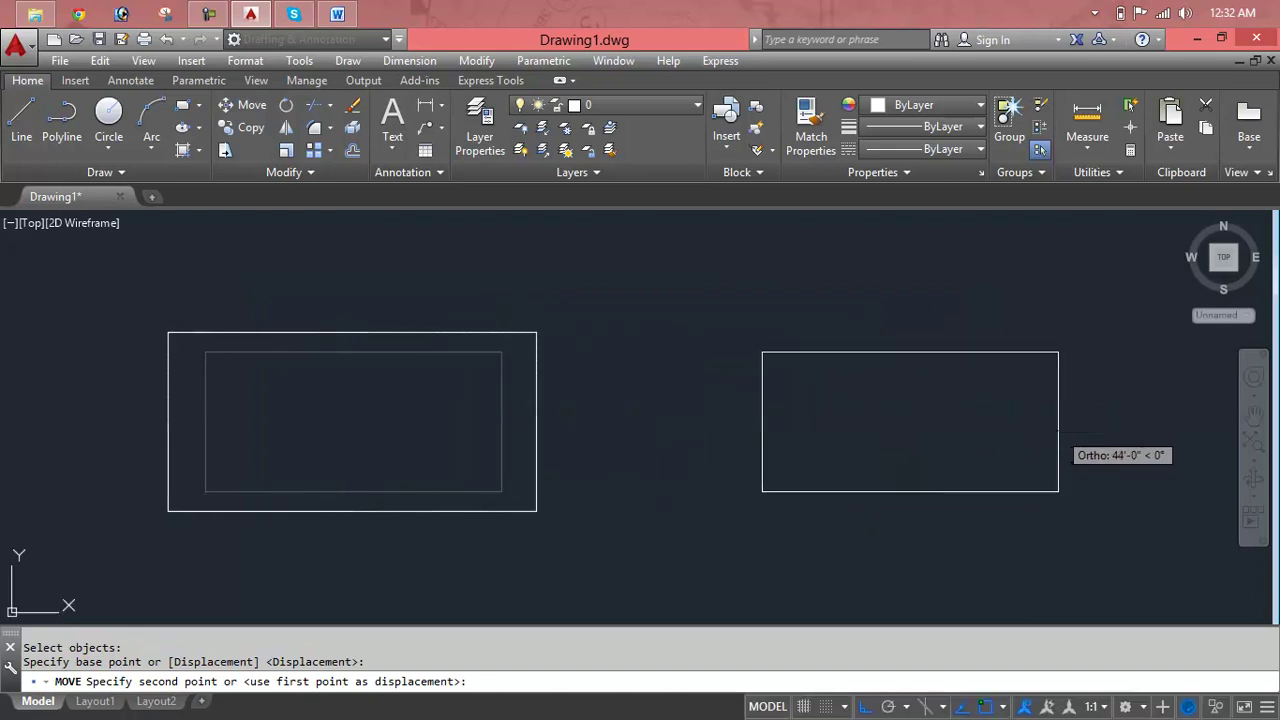
left_click(1054, 431)
key("Escape")
key("Escape")
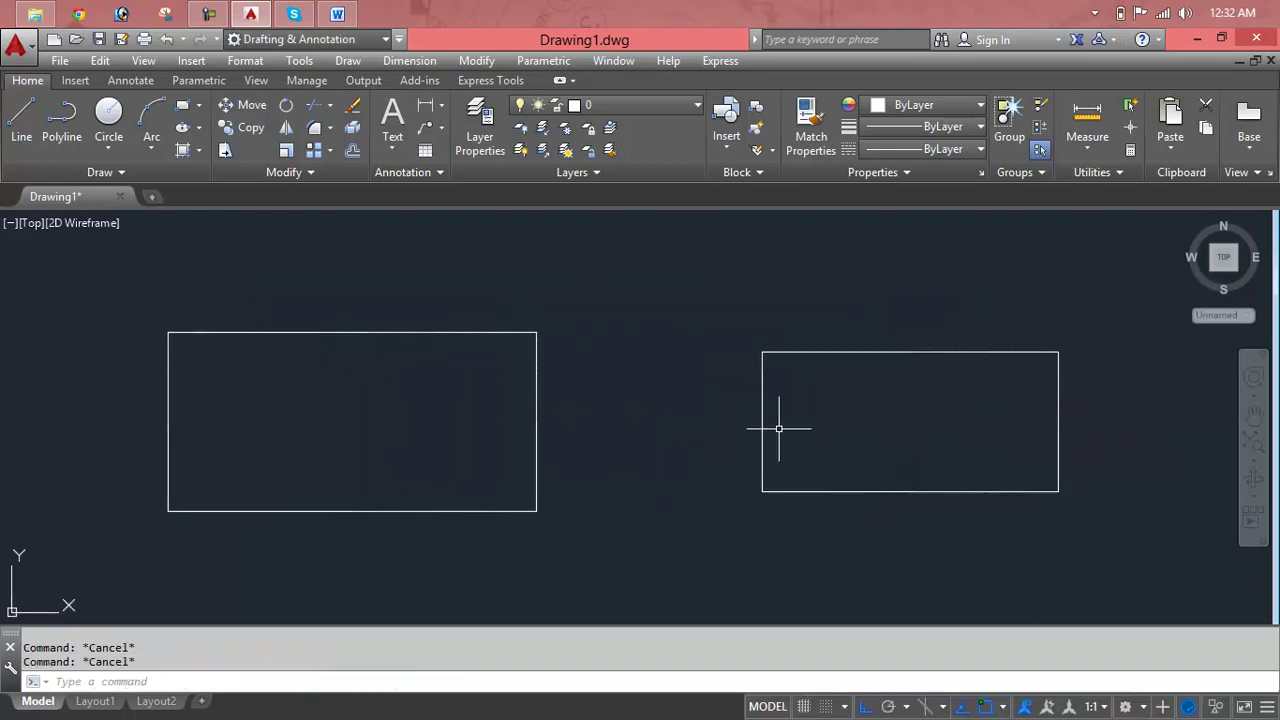
Try the abbreviated GRA command and dismiss the unknown-command message
type("gra")
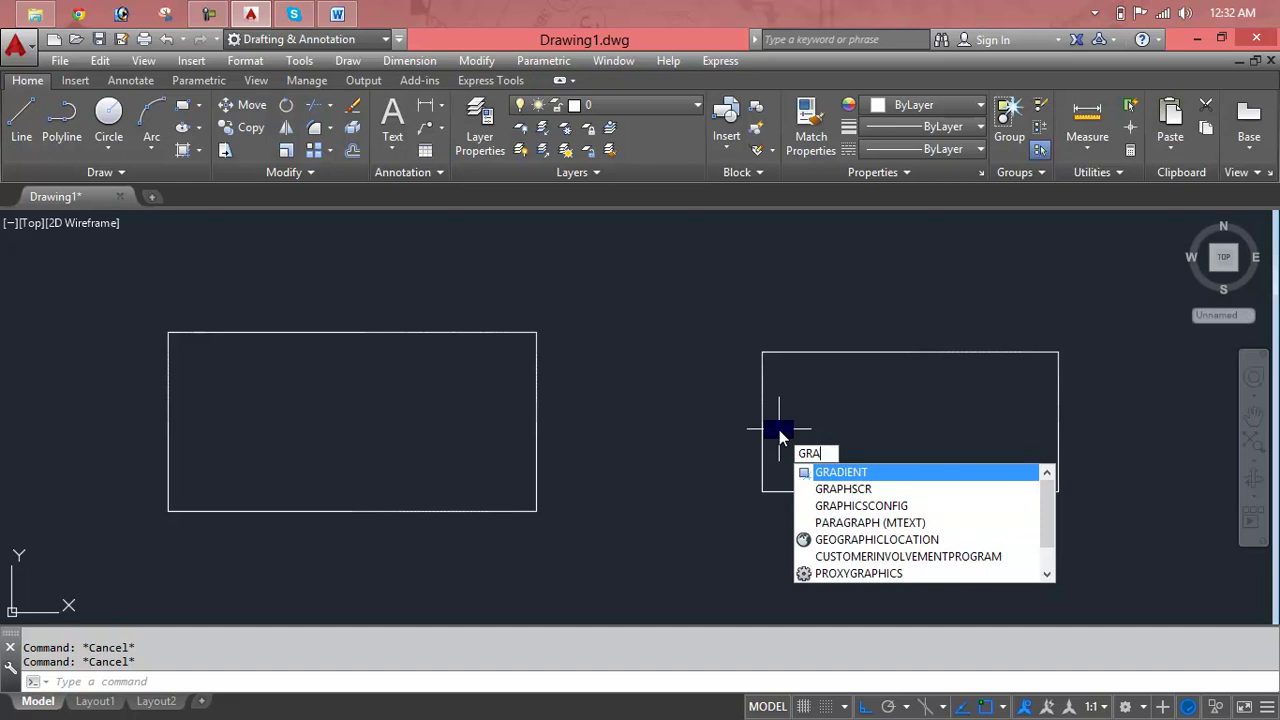
key("Return")
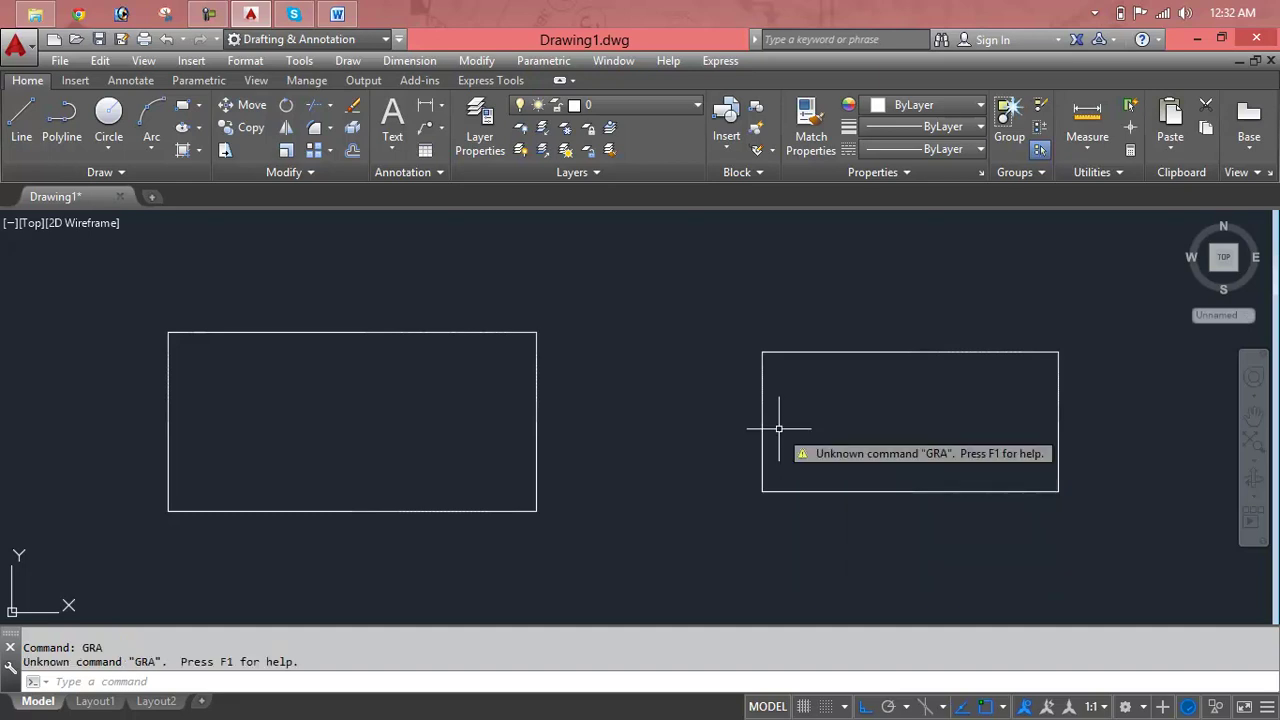
key("Escape")
key("Escape")
Fill the right rectangle with the GR_INVCUR yellow-to-blue gradient
type("gra")
key("Return")
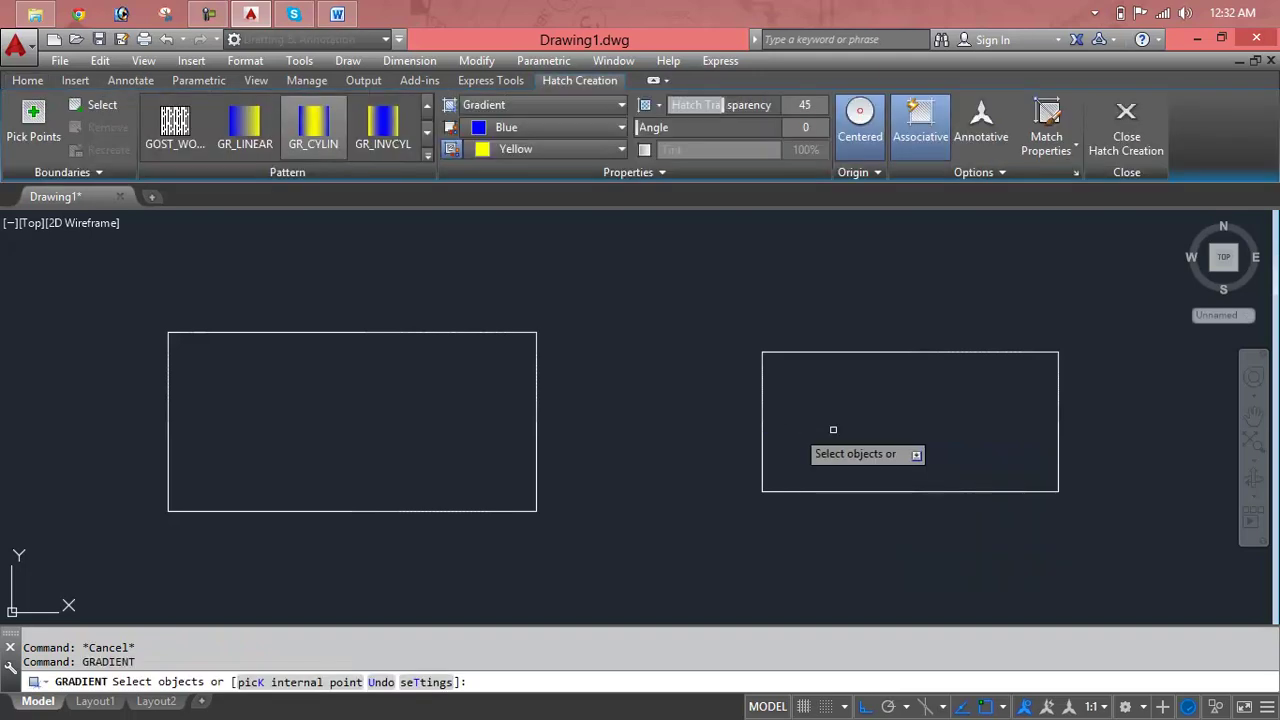
left_click(763, 436)
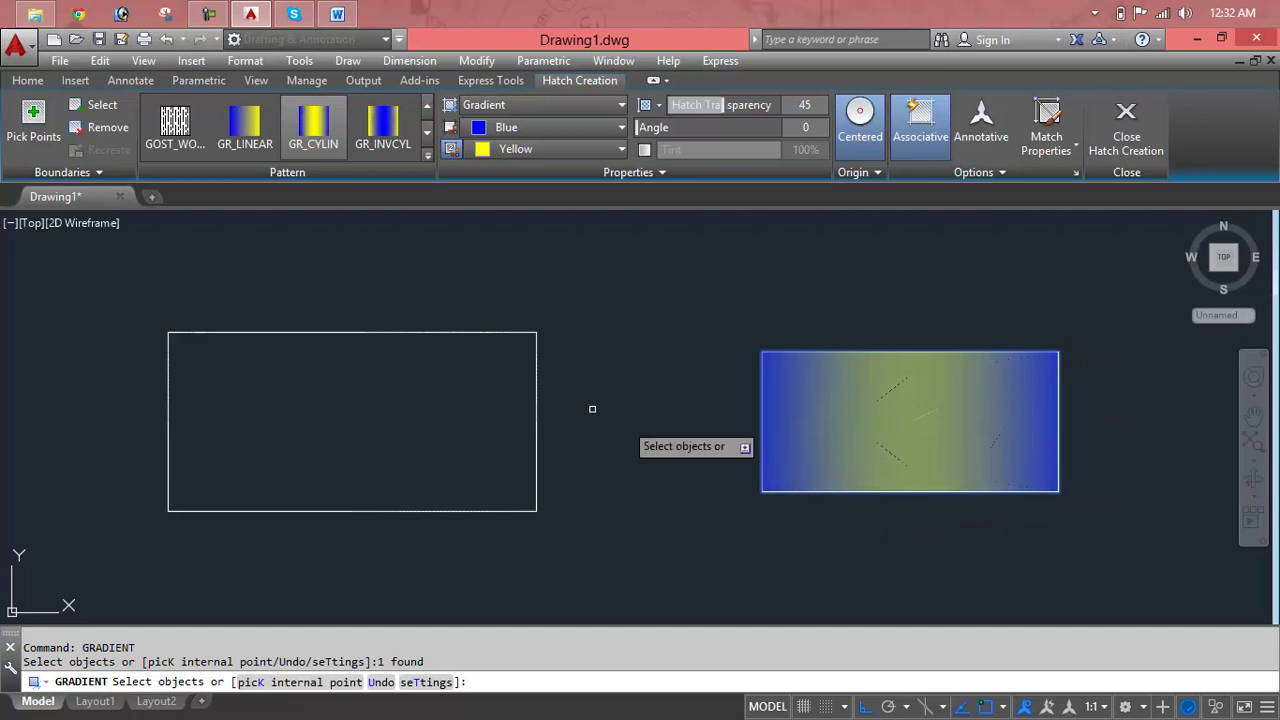
left_click(427, 154)
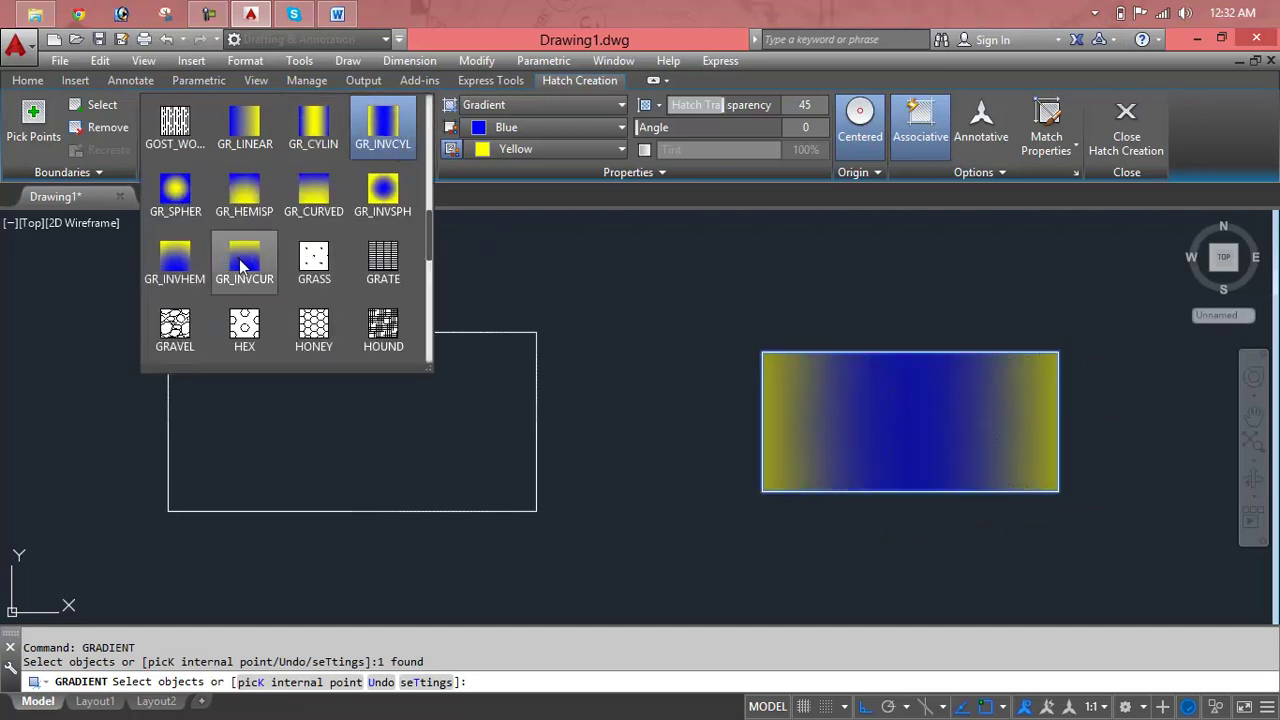
left_click(240, 258)
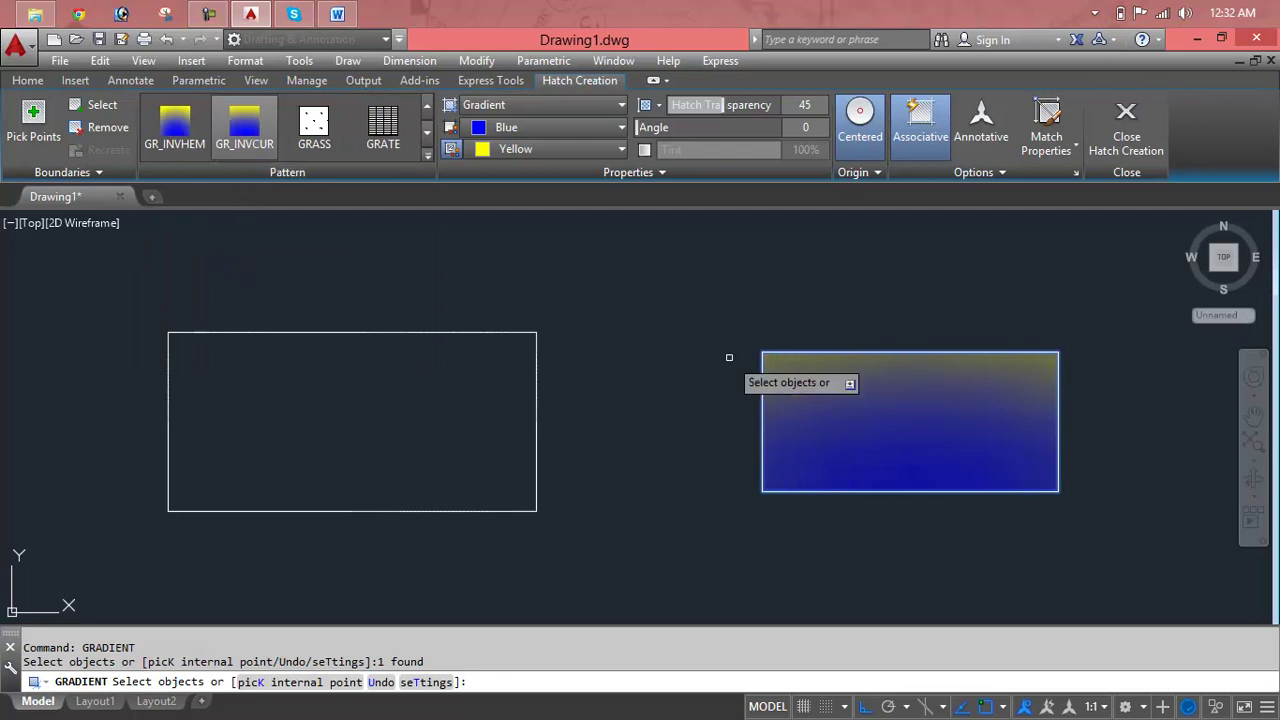
Window-select over the left rectangle, then end the gradient command from the right-click menu
left_click(359, 331)
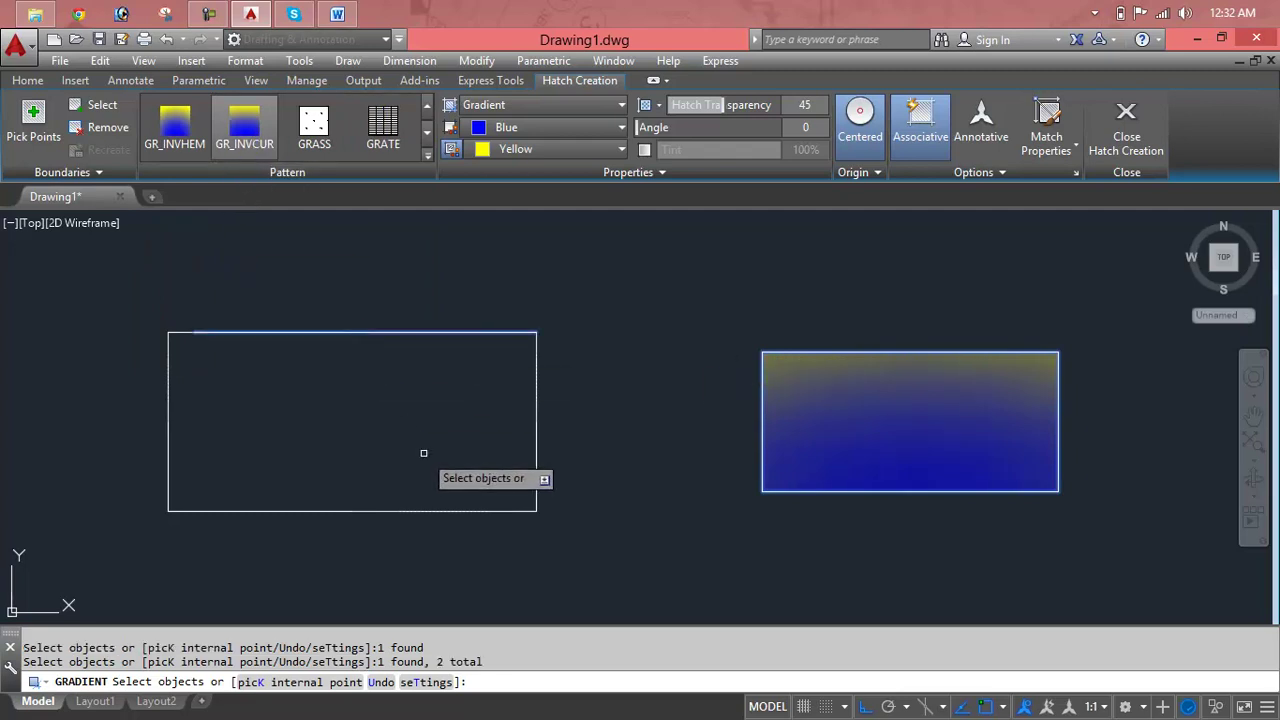
left_click(598, 289)
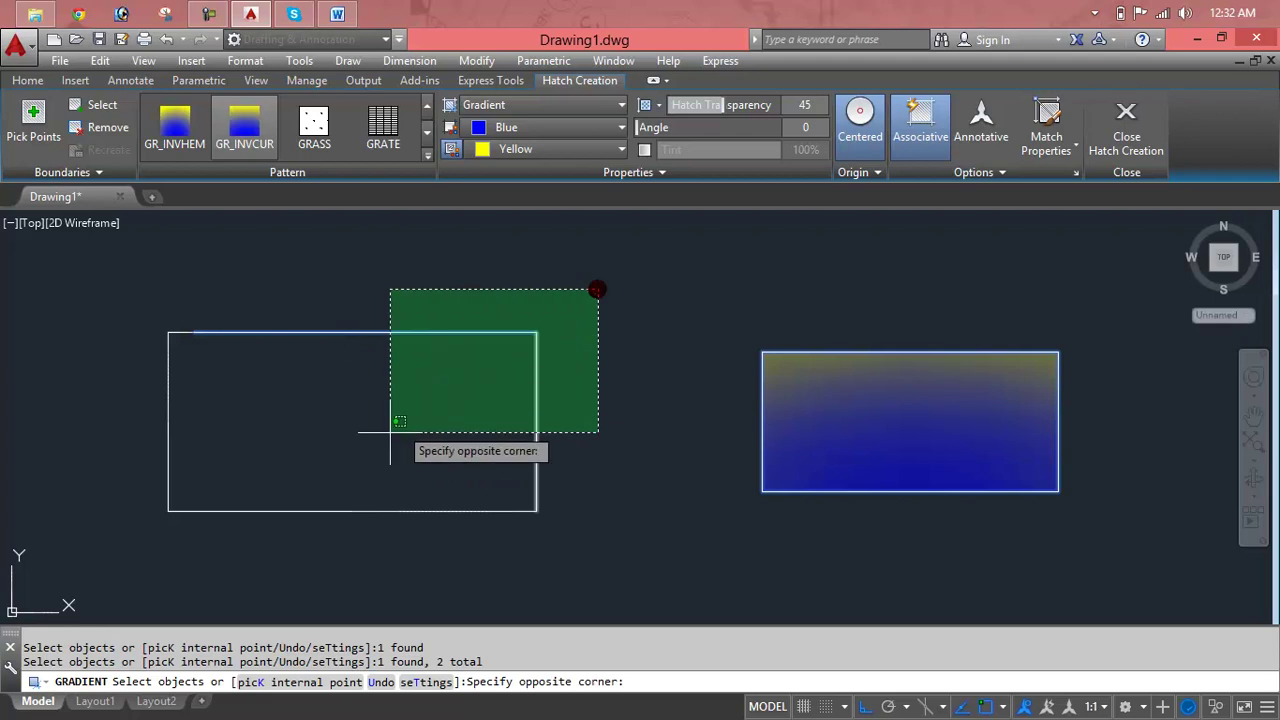
left_click(103, 558)
right_click(378, 541)
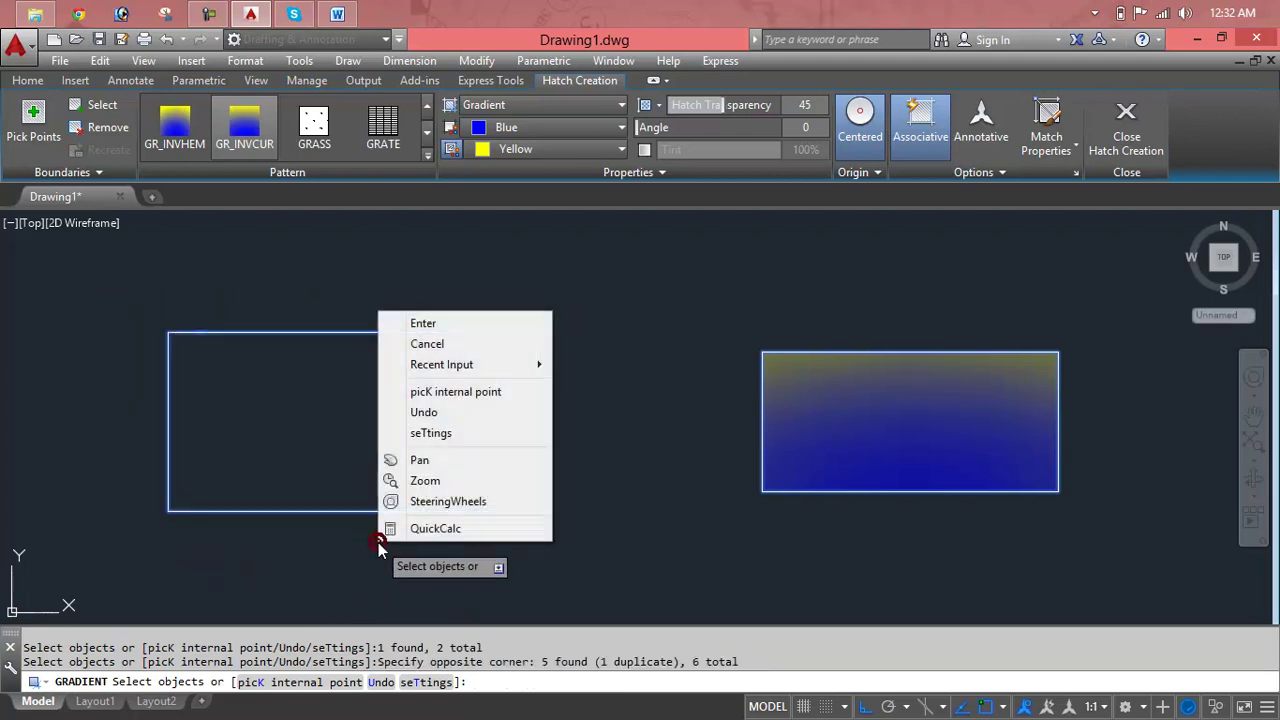
left_click(445, 323)
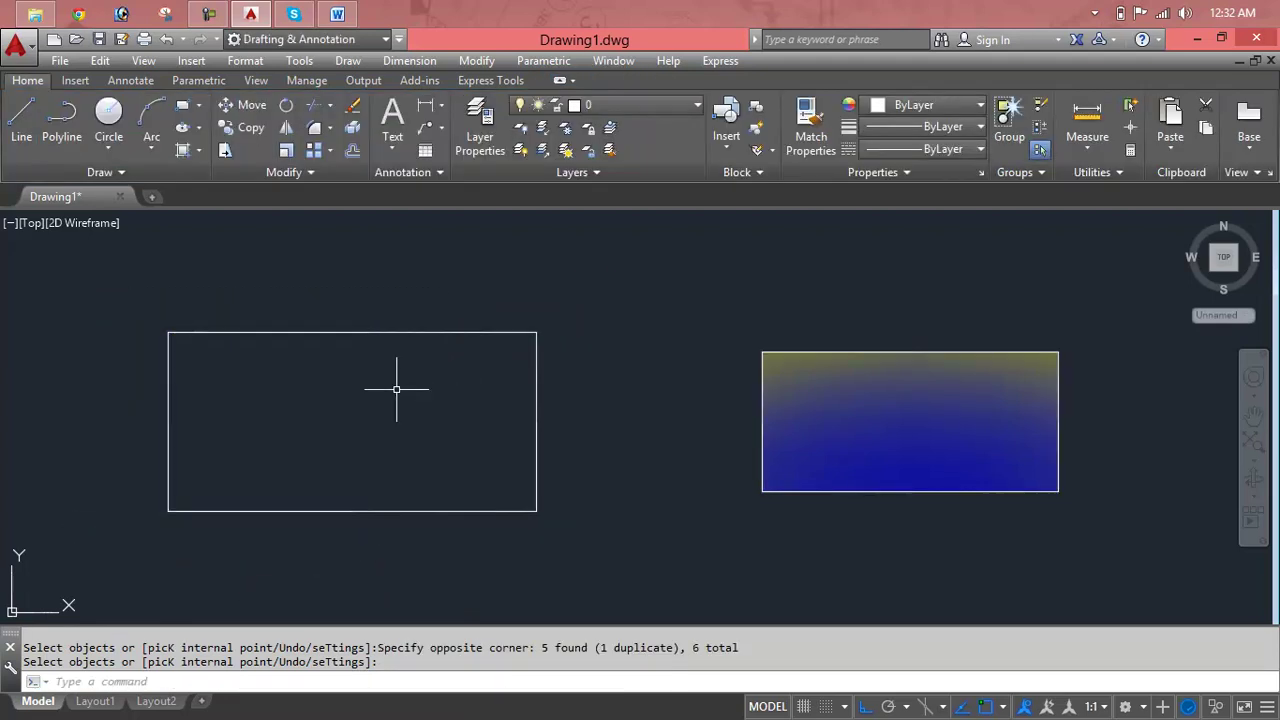
left_click(613, 421)
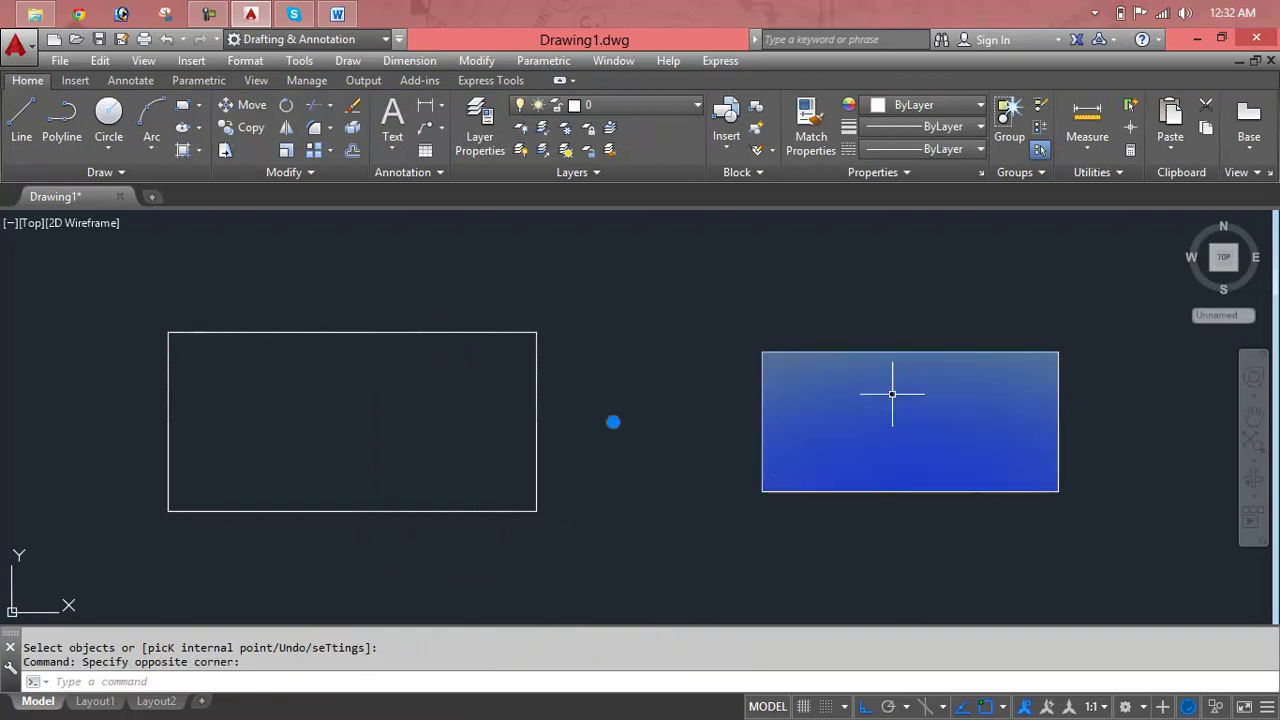
left_click(892, 394)
key("Delete")
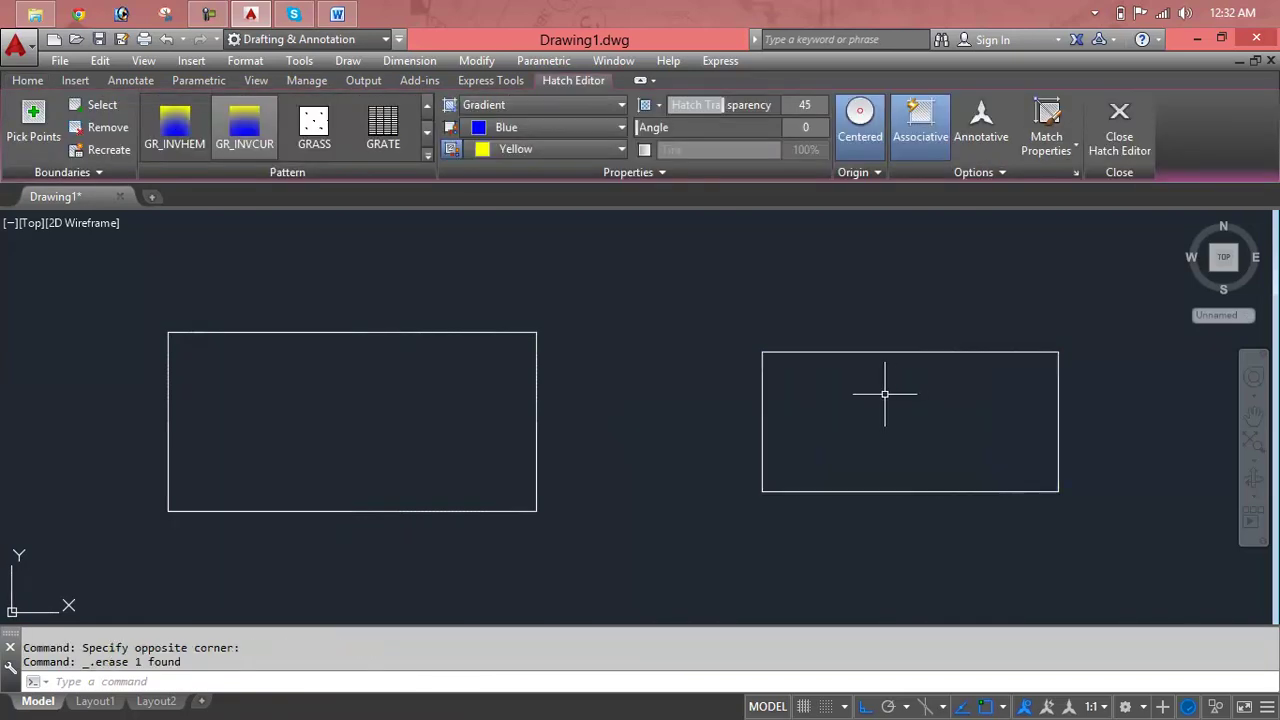
left_click(435, 393)
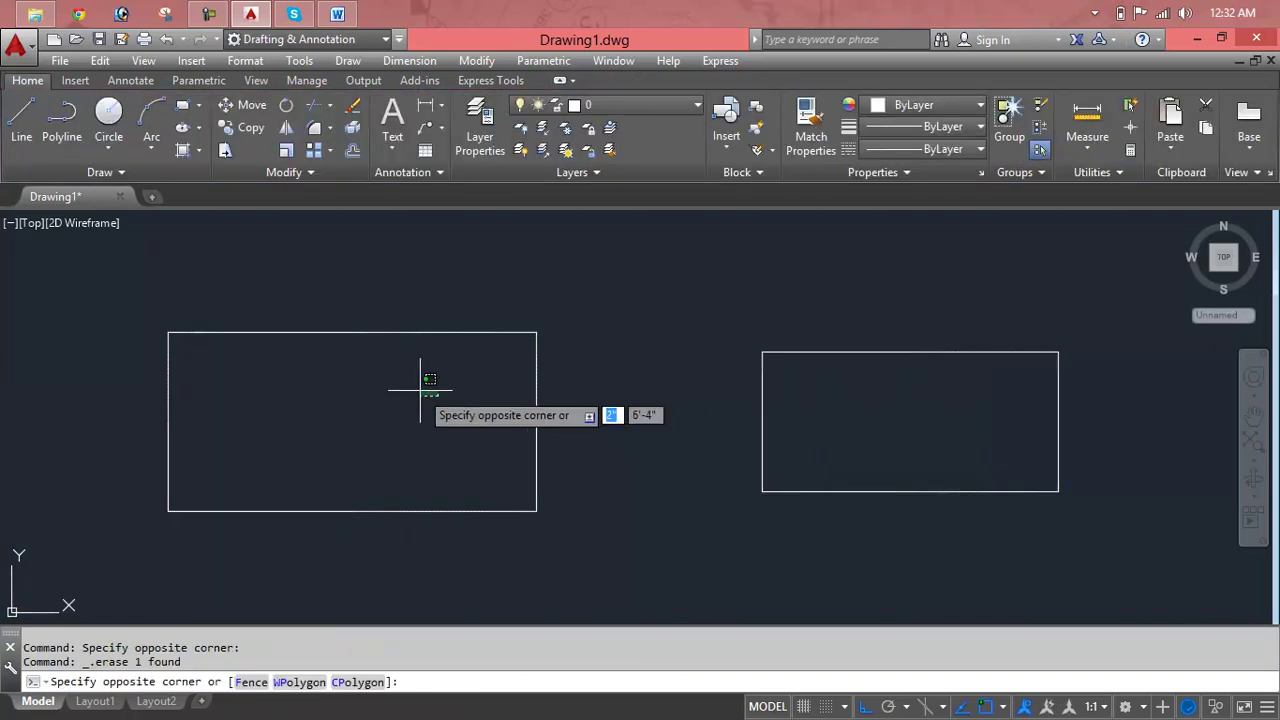
key("Escape")
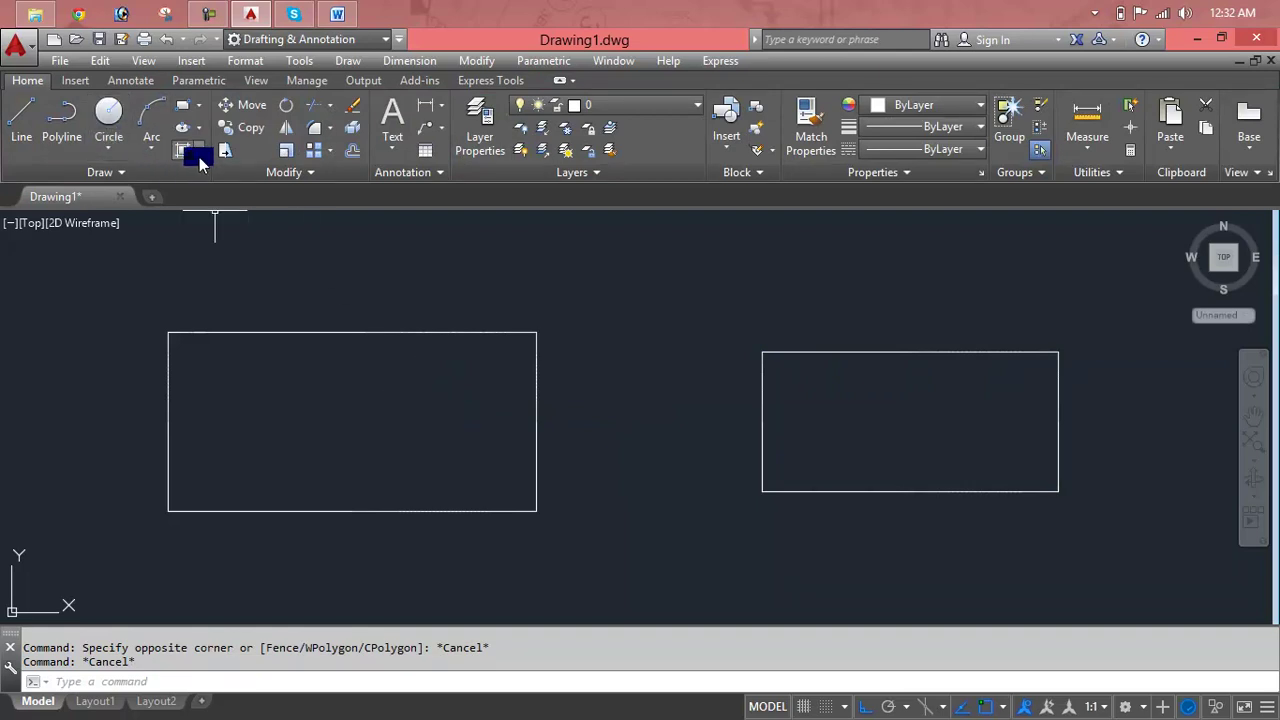
left_click(200, 152)
left_click(225, 256)
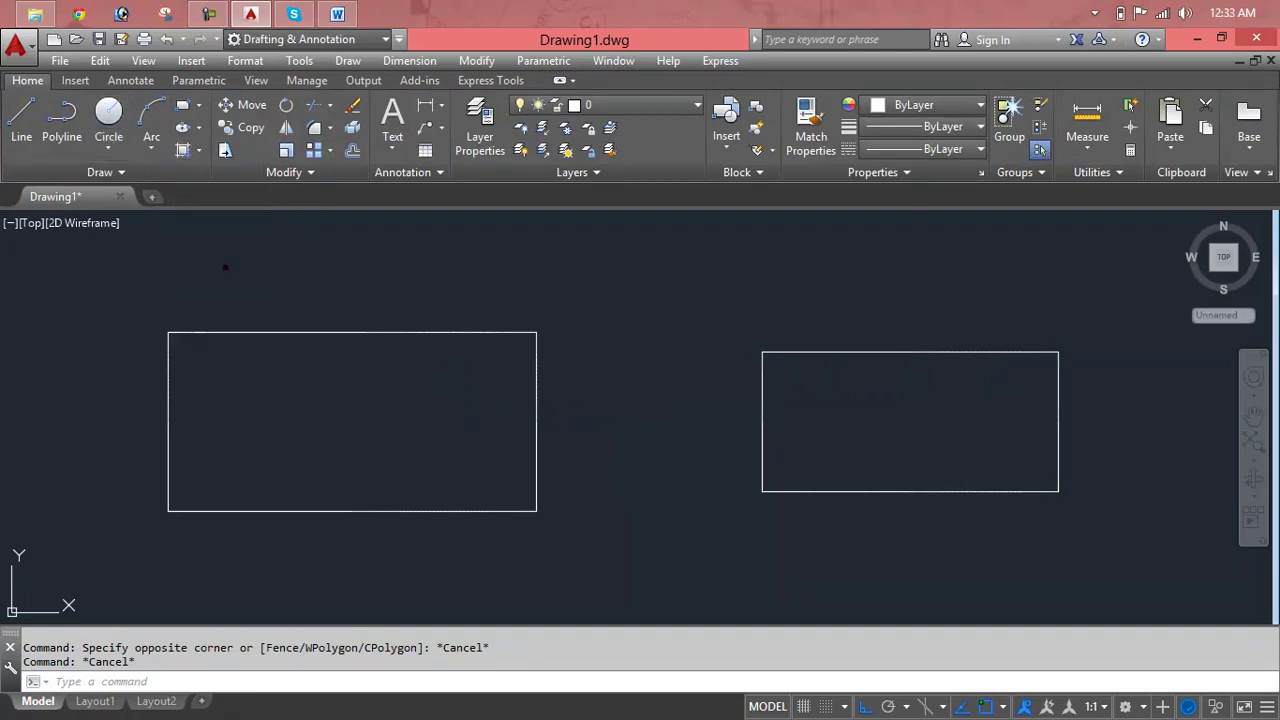
Pick a point inside the left rectangle to create its boundary polyline, then check the selection
left_click(530, 284)
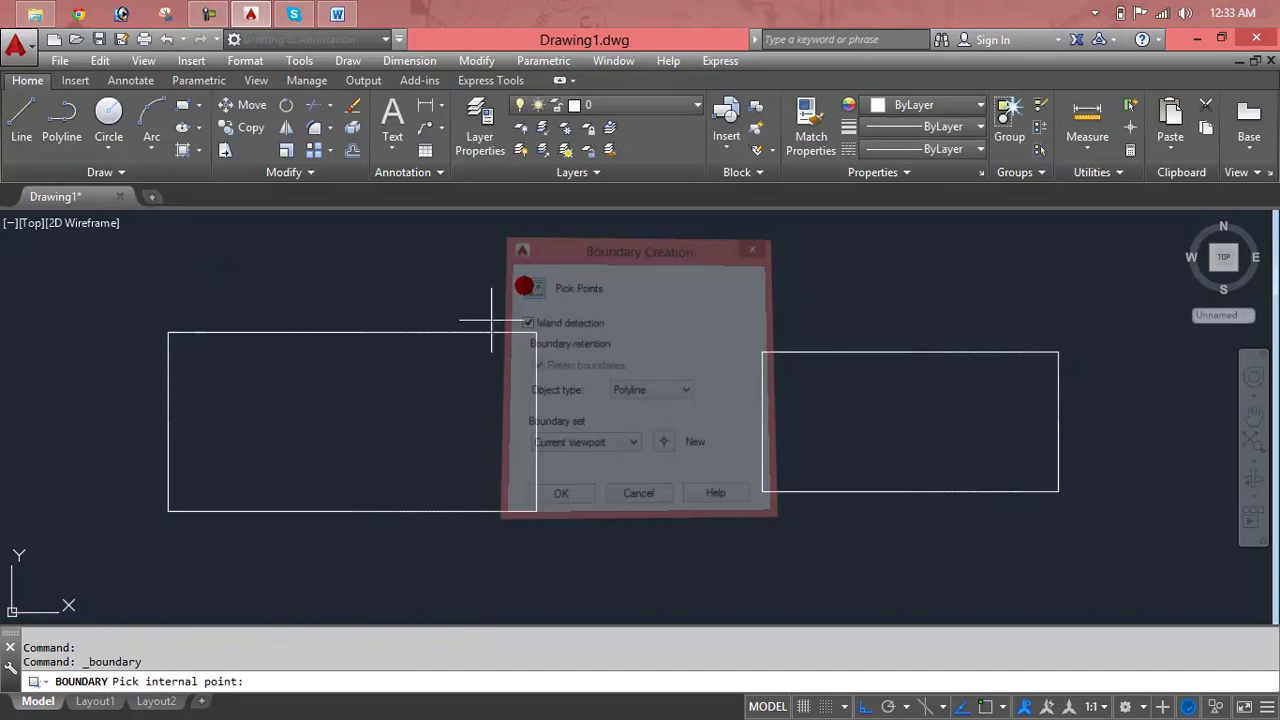
left_click(383, 418)
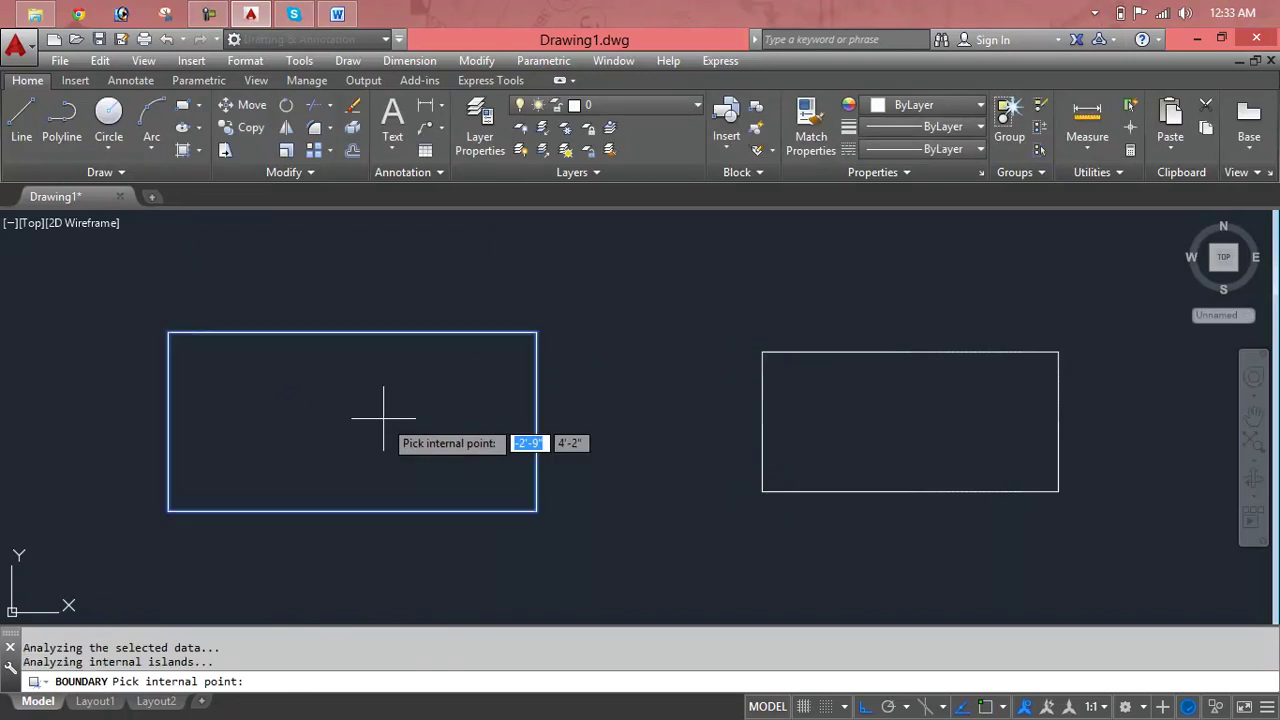
key("Return")
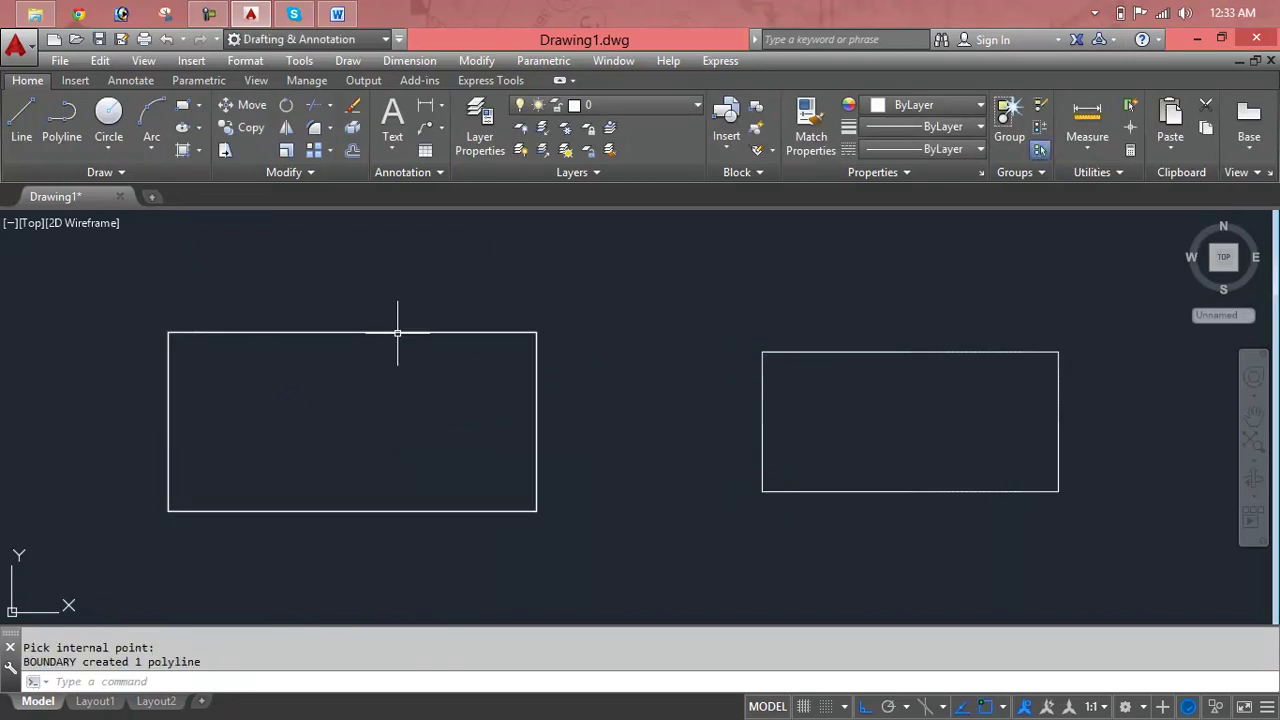
left_click(397, 333)
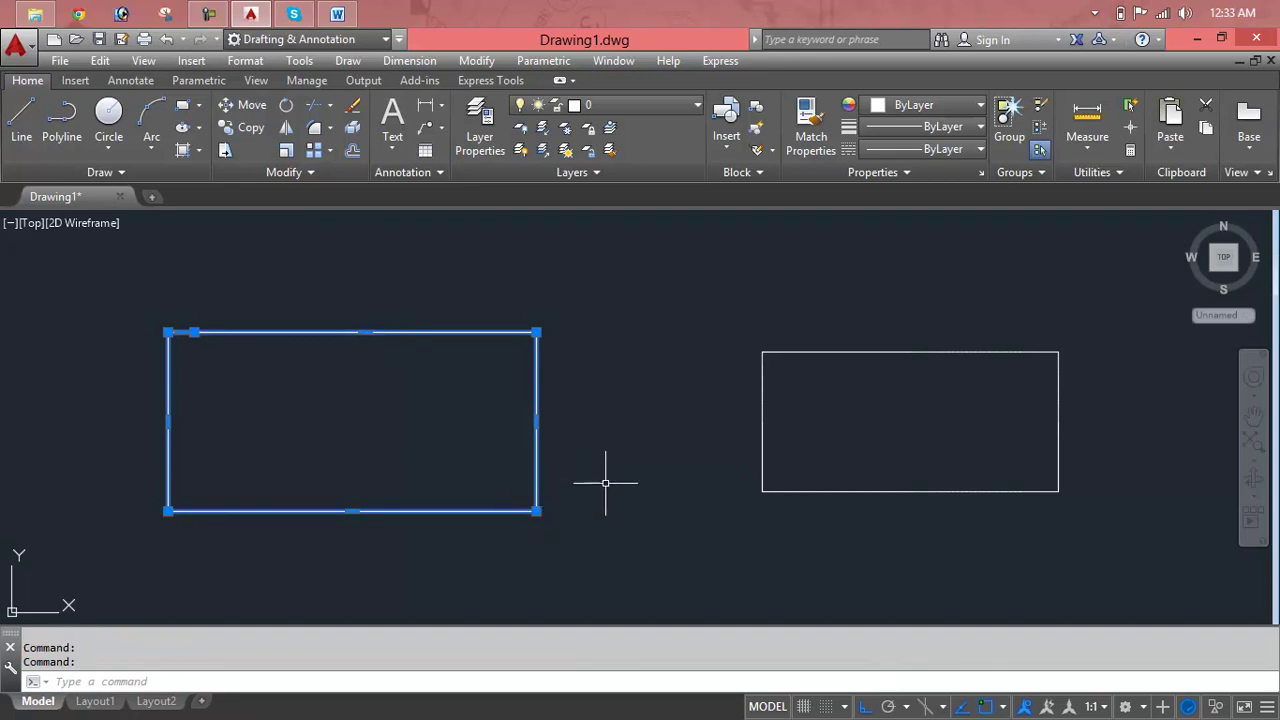
key("Escape")
key("Escape")
Move the left rectangle onto the right one, then window-select and delete the left rectangles
type("m")
key("Return")
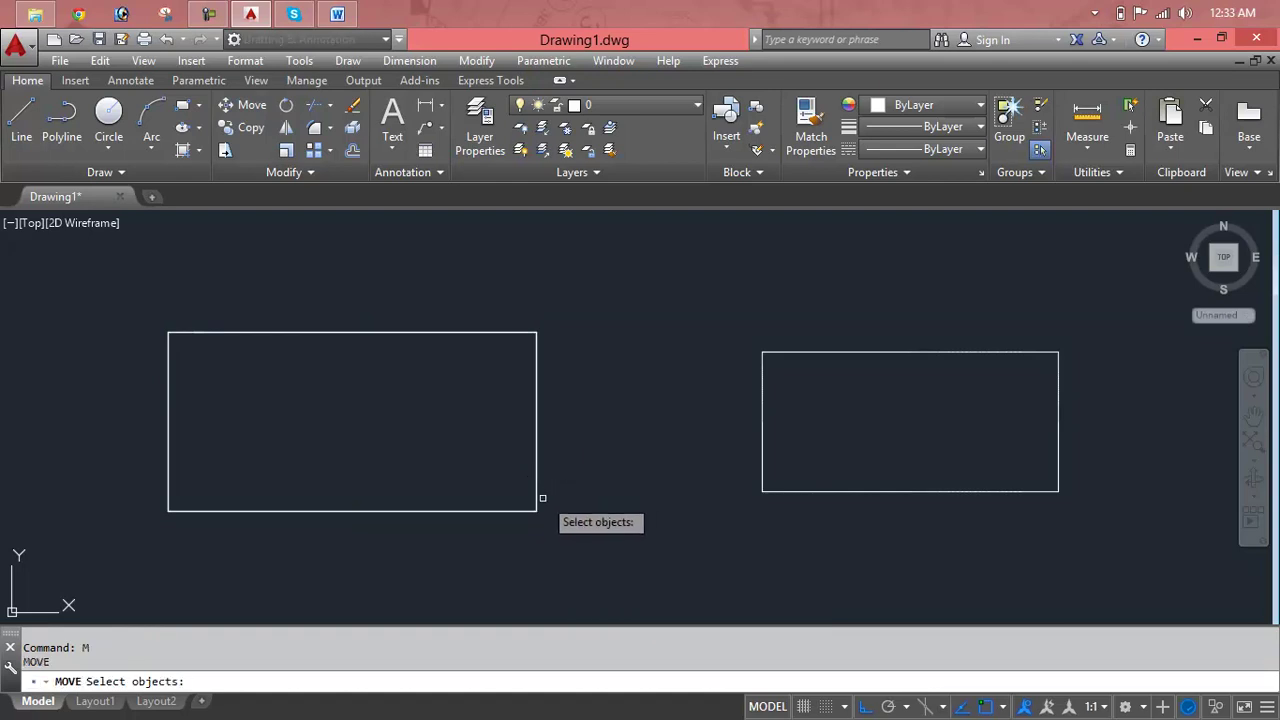
left_click(541, 498)
key("Return")
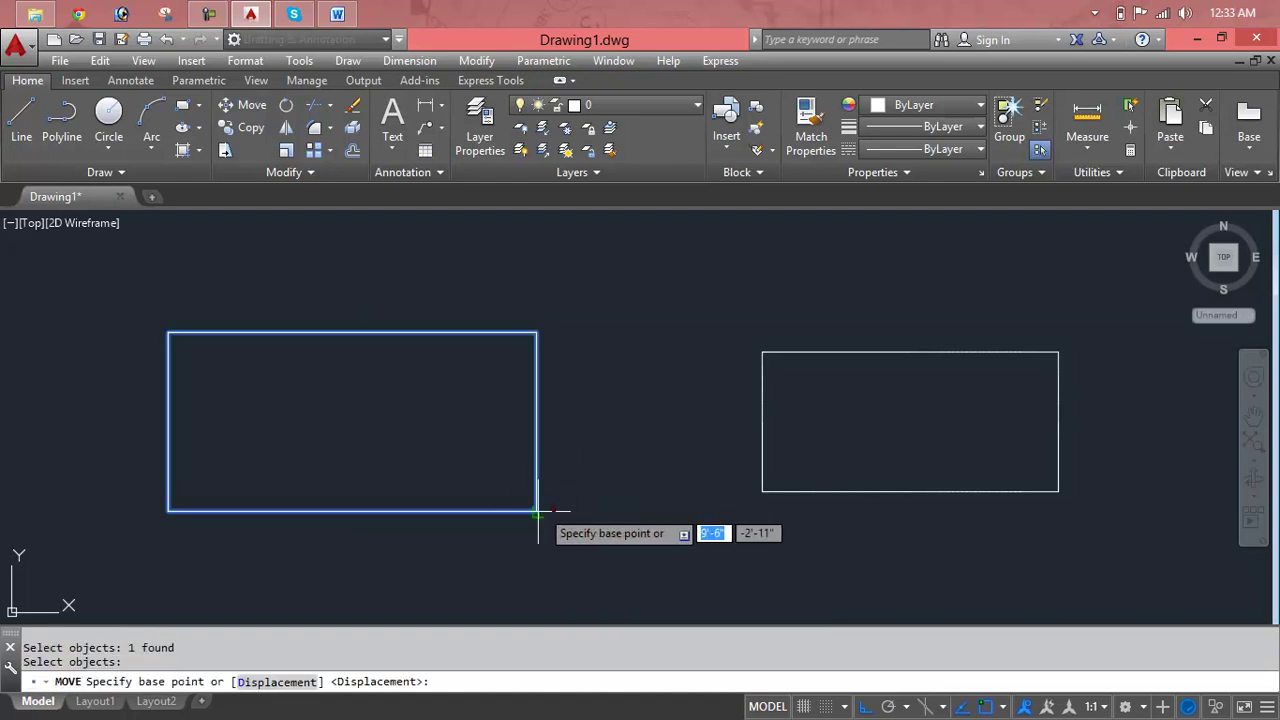
left_click(536, 510)
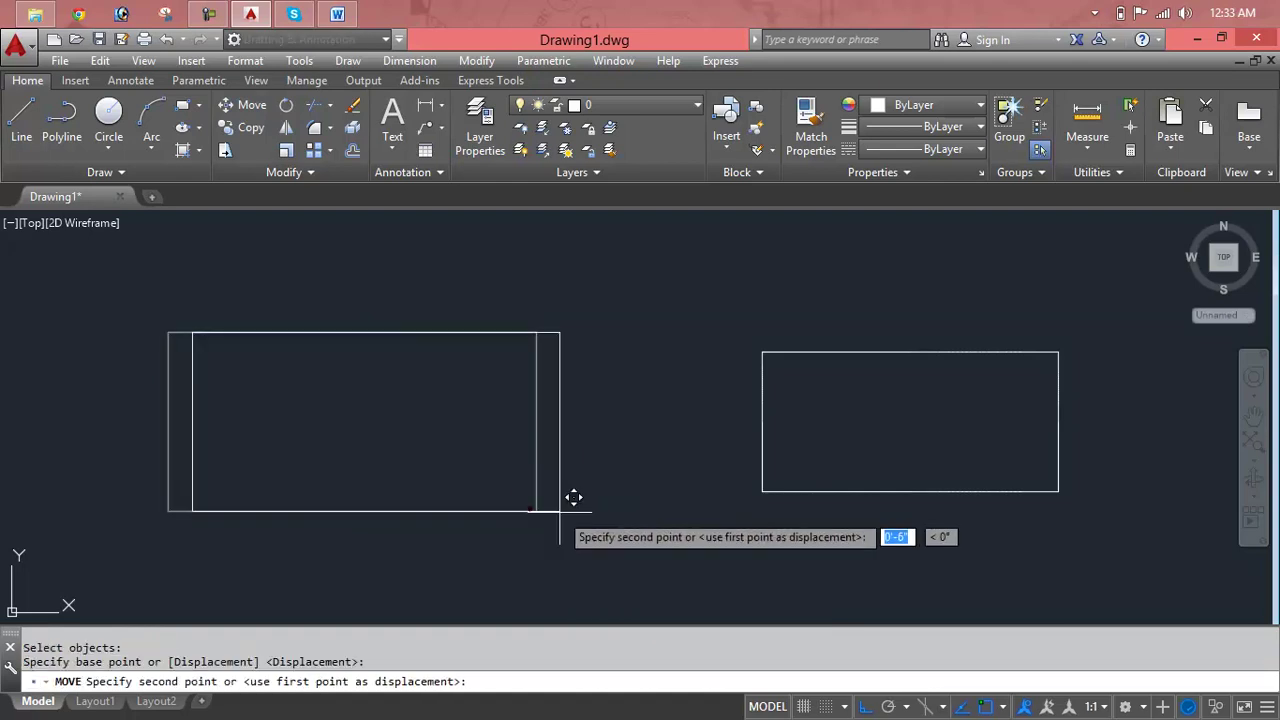
left_click(1105, 538)
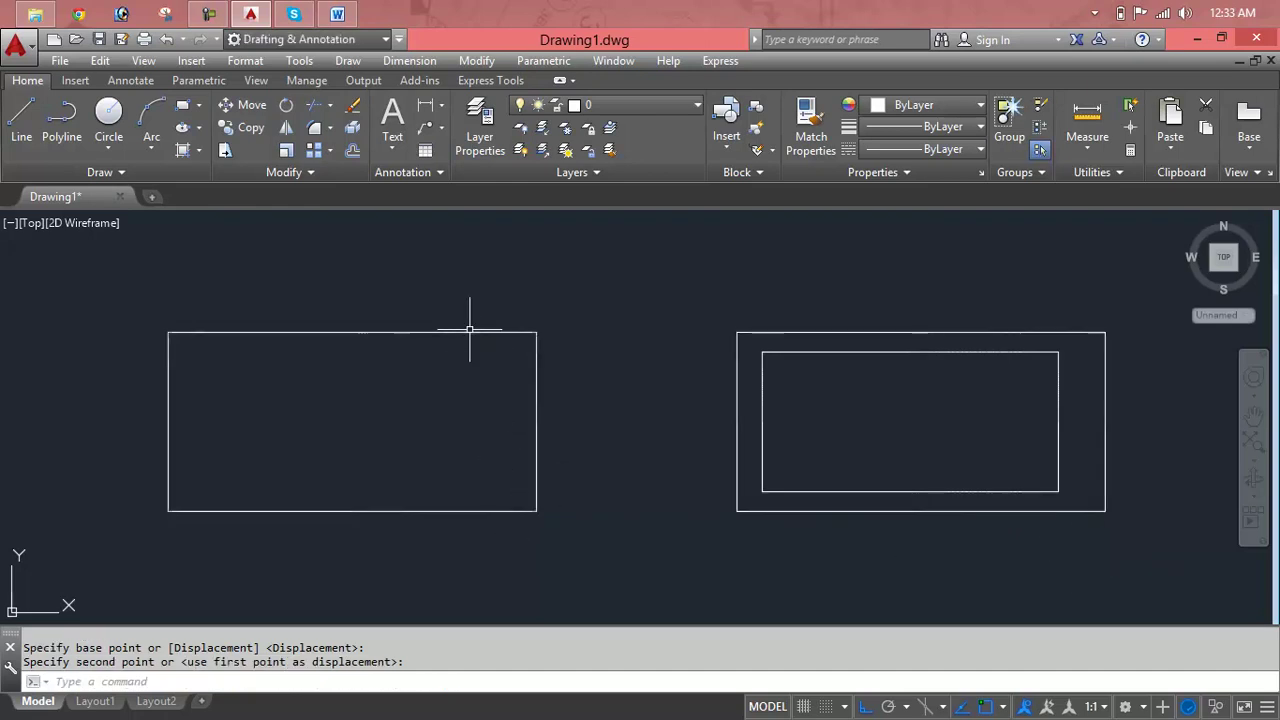
left_click(634, 294)
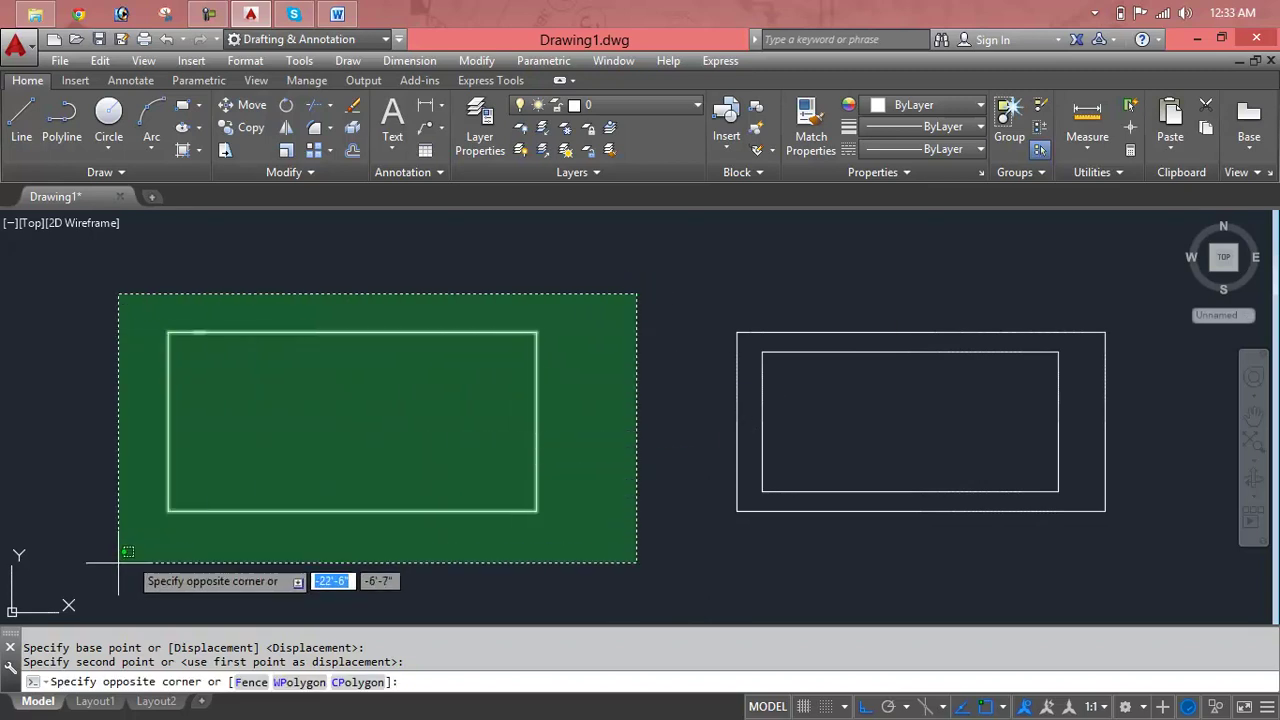
left_click(99, 569)
key("Delete")
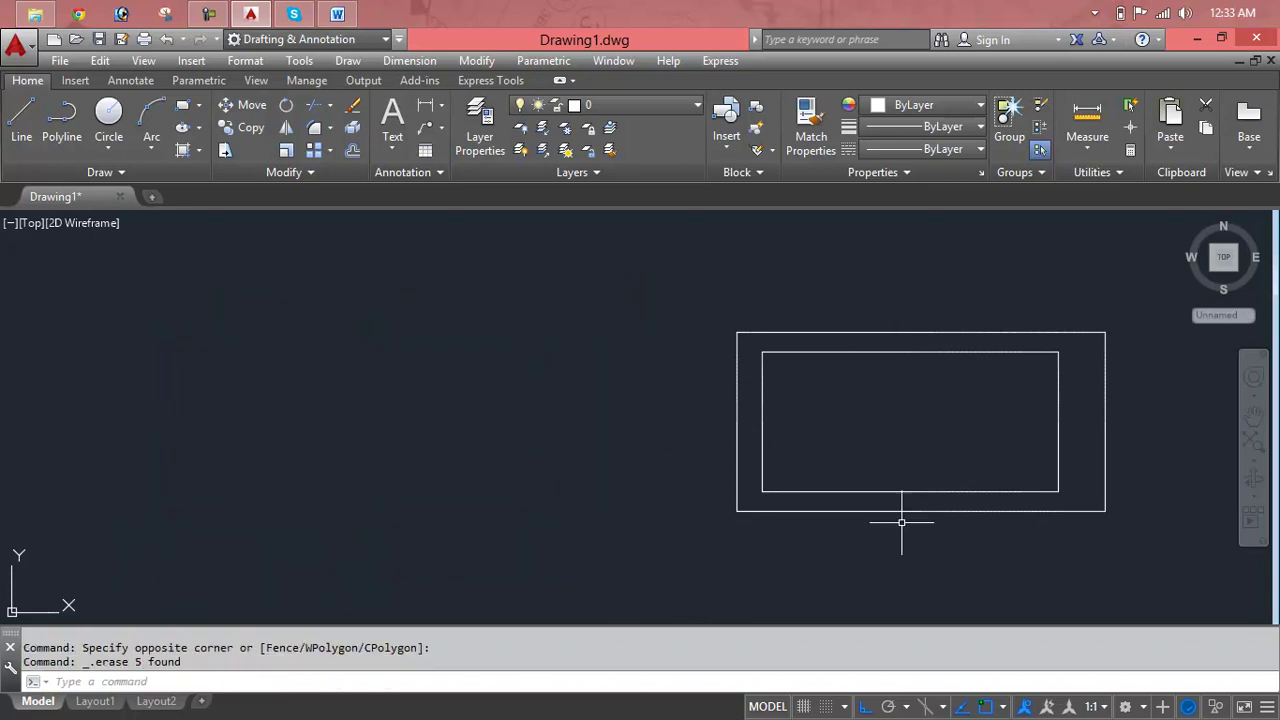
Move the outer rectangle back to the left
type("m")
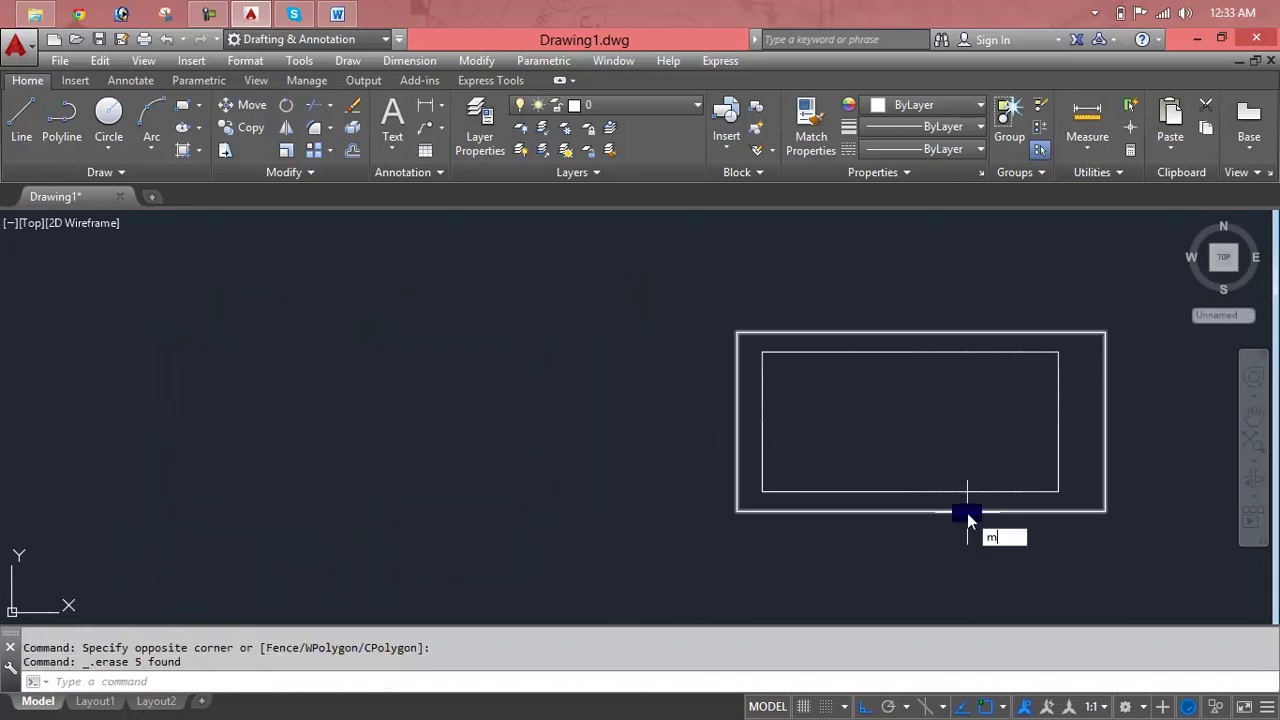
key("Return")
left_click(967, 511)
key("Return")
left_click(967, 511)
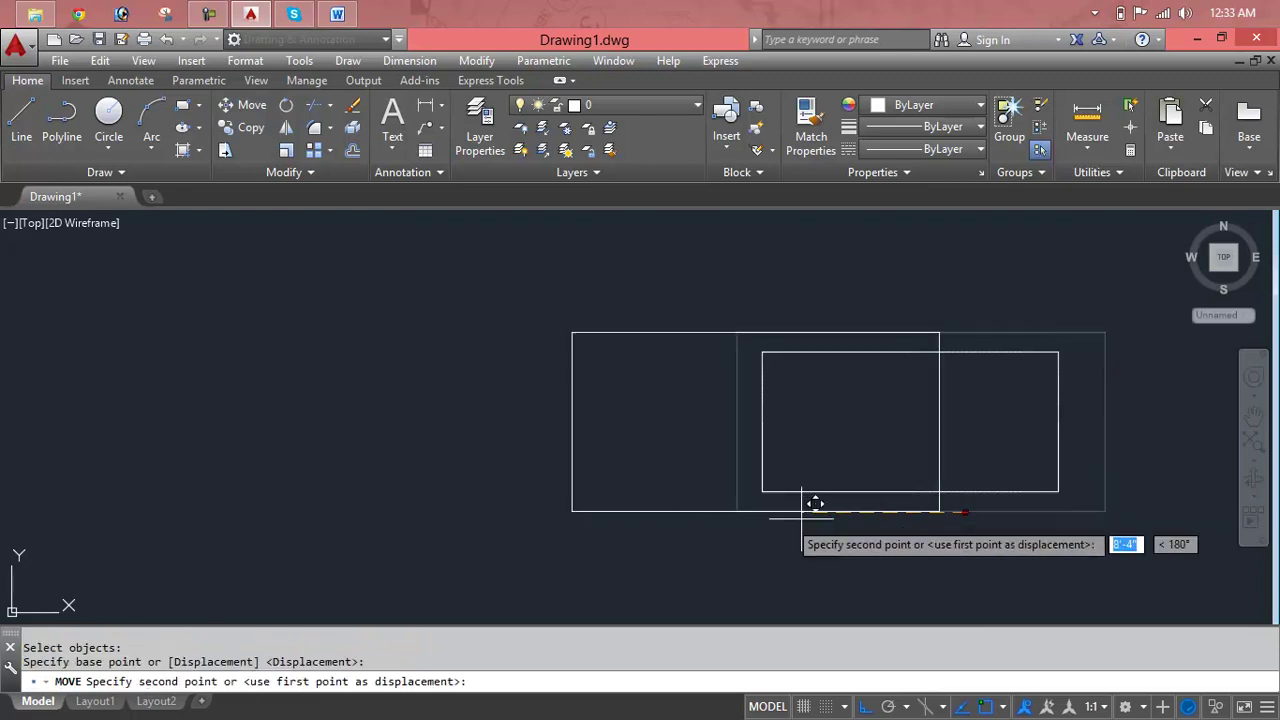
left_click(408, 515)
key("Escape")
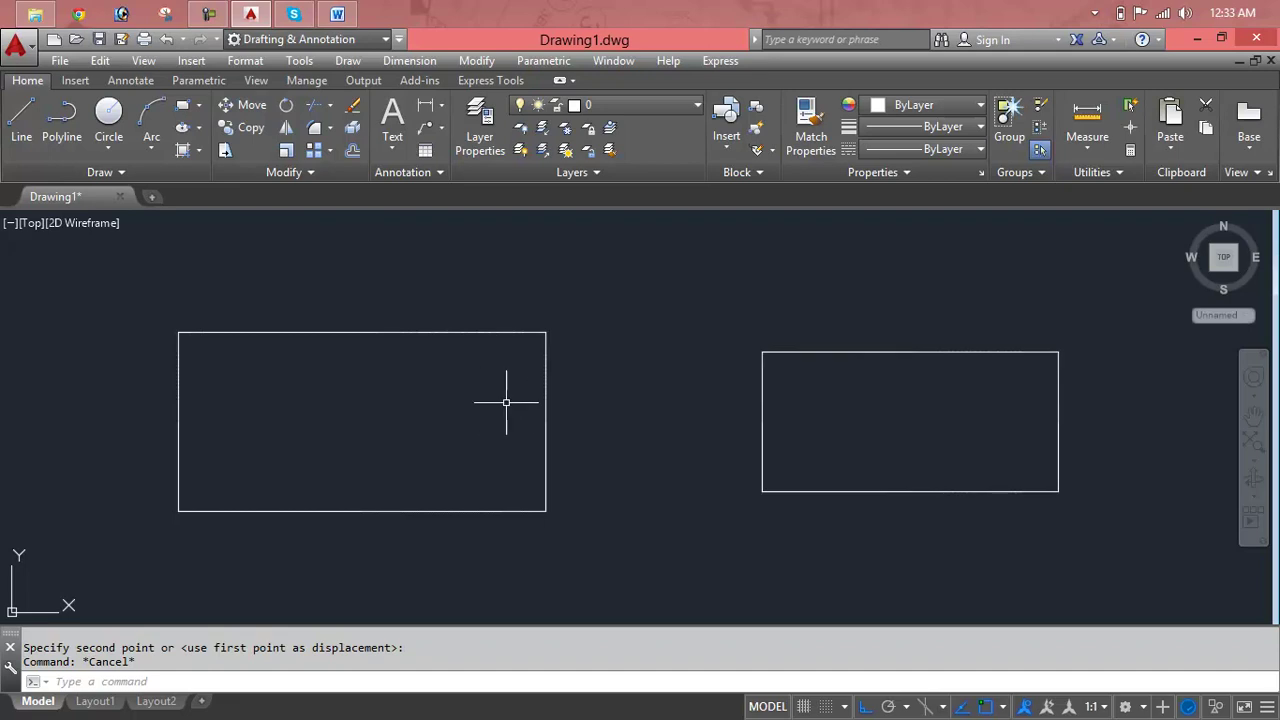
Erase the remaining left rectangle and start a new Line command
left_click(543, 420)
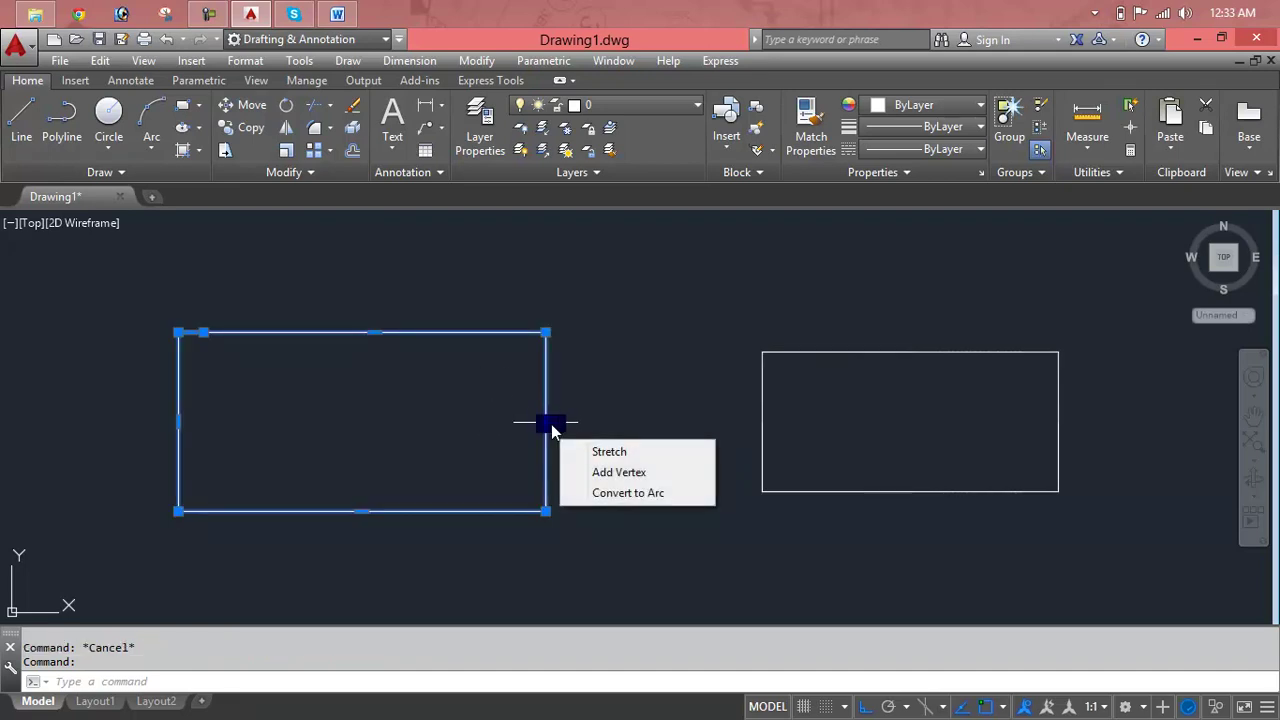
key("Escape")
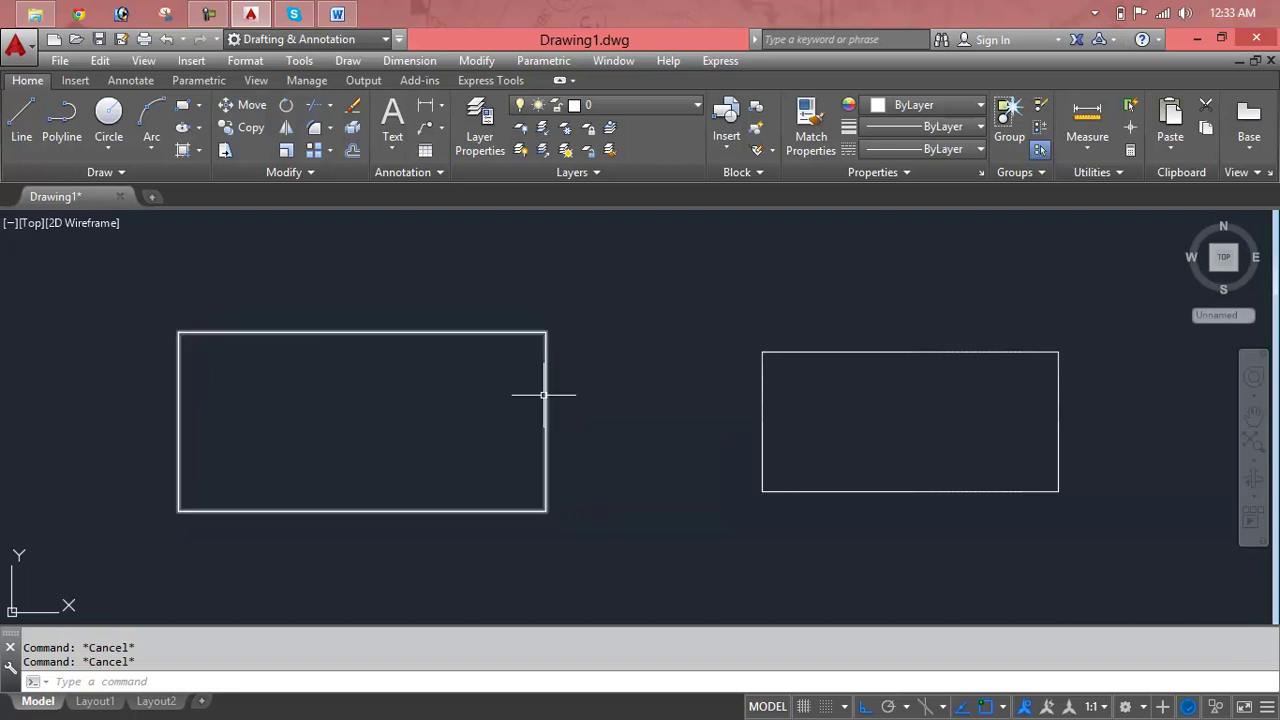
left_click(543, 395)
key("Delete")
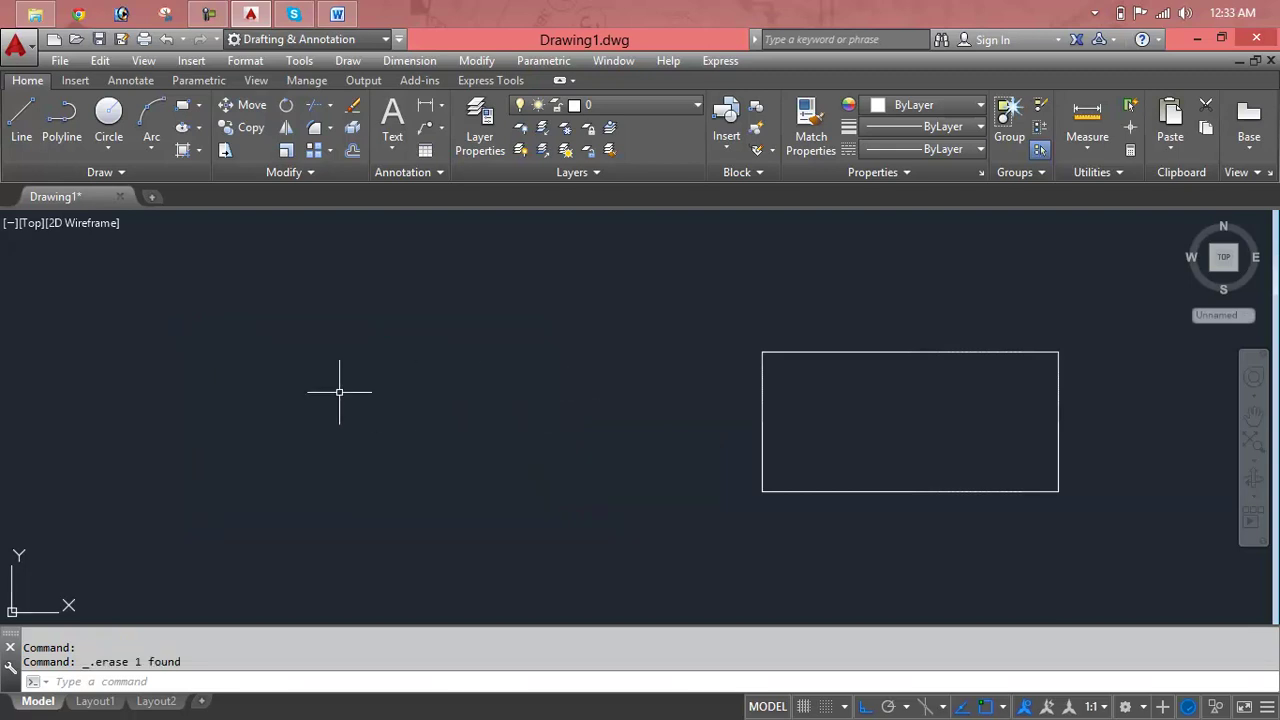
type("L")
key("Return")
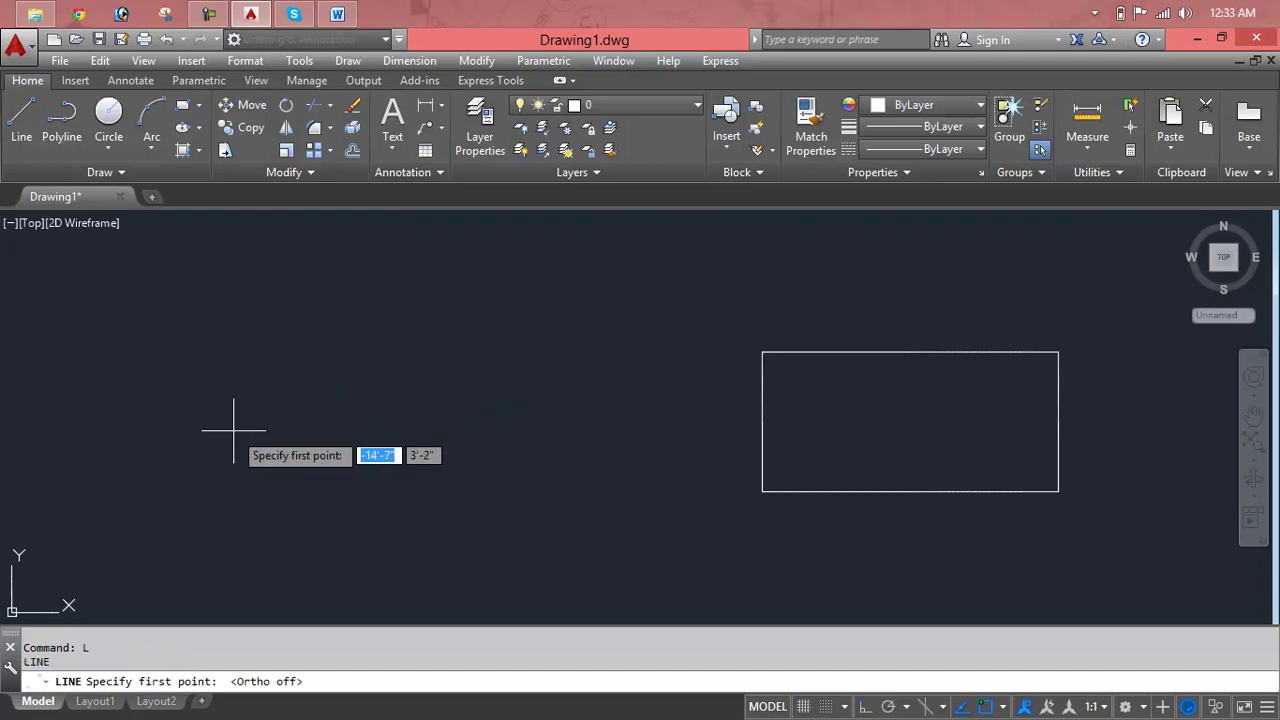
With Ortho off, draw an irregular polygon of line segments and close it with C
key("F8")
left_click(174, 478)
left_click(278, 345)
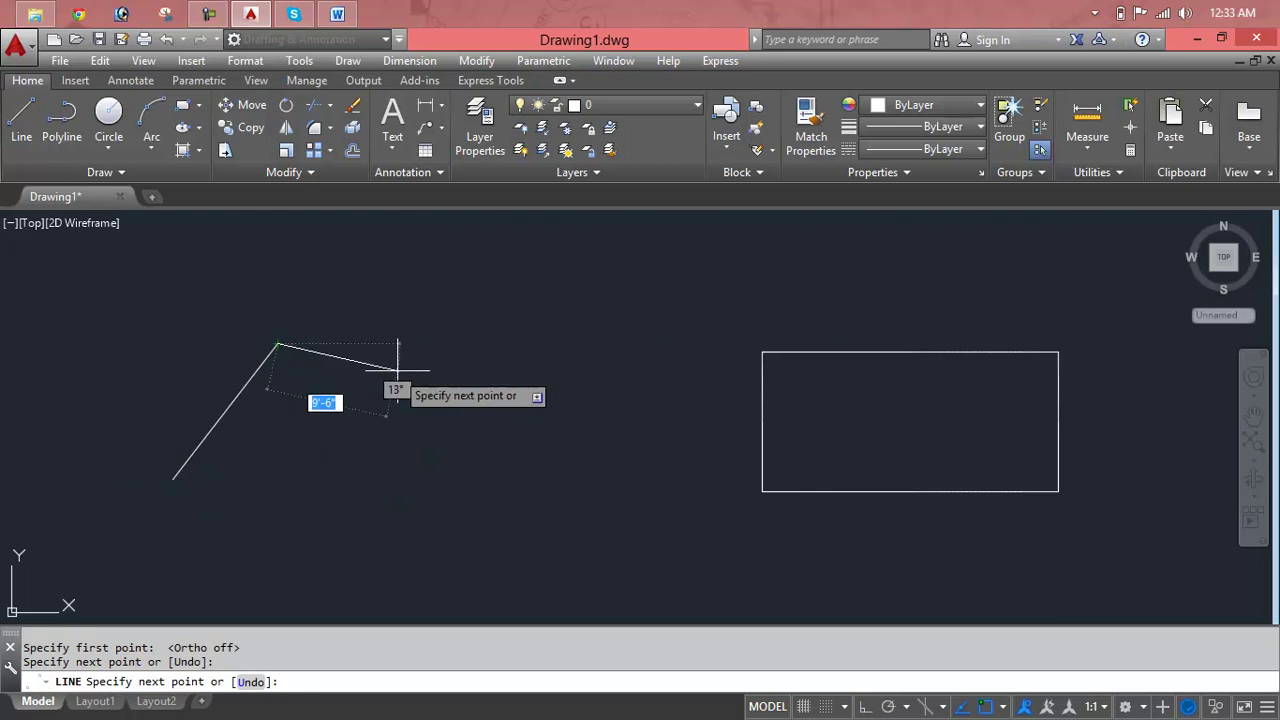
left_click(398, 370)
left_click(585, 280)
left_click(679, 549)
left_click(449, 549)
left_click(415, 437)
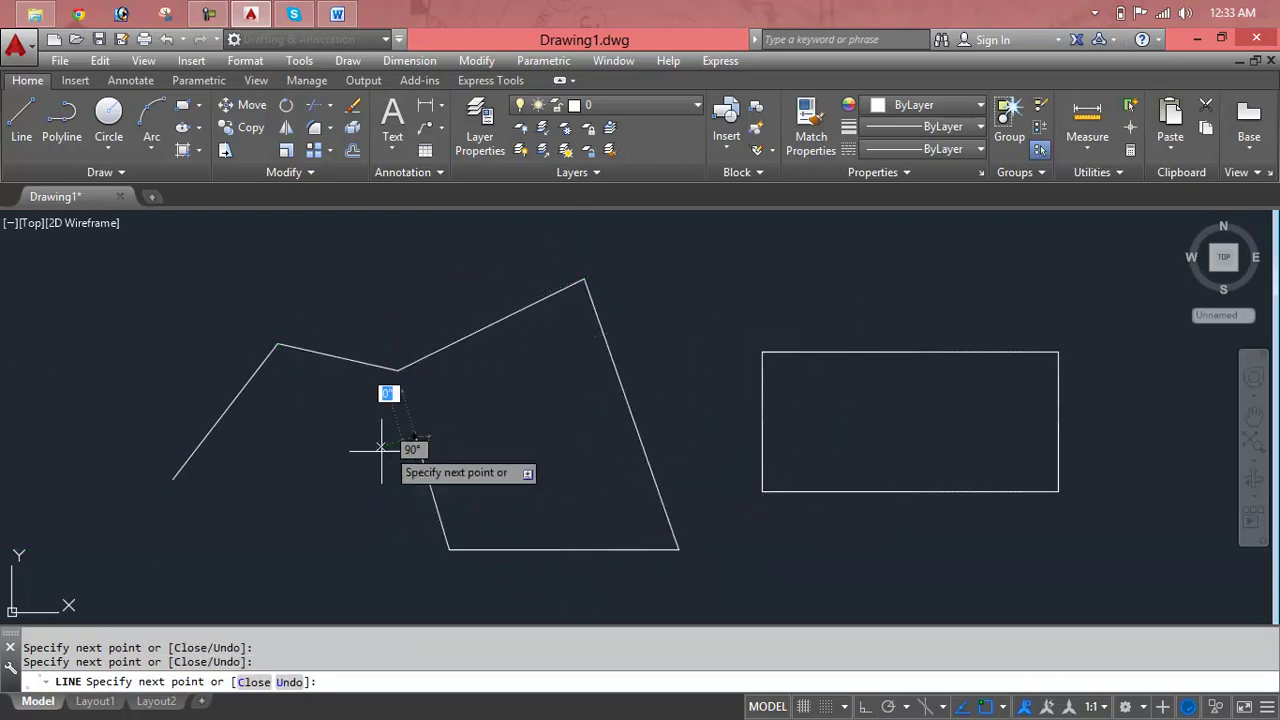
left_click(312, 584)
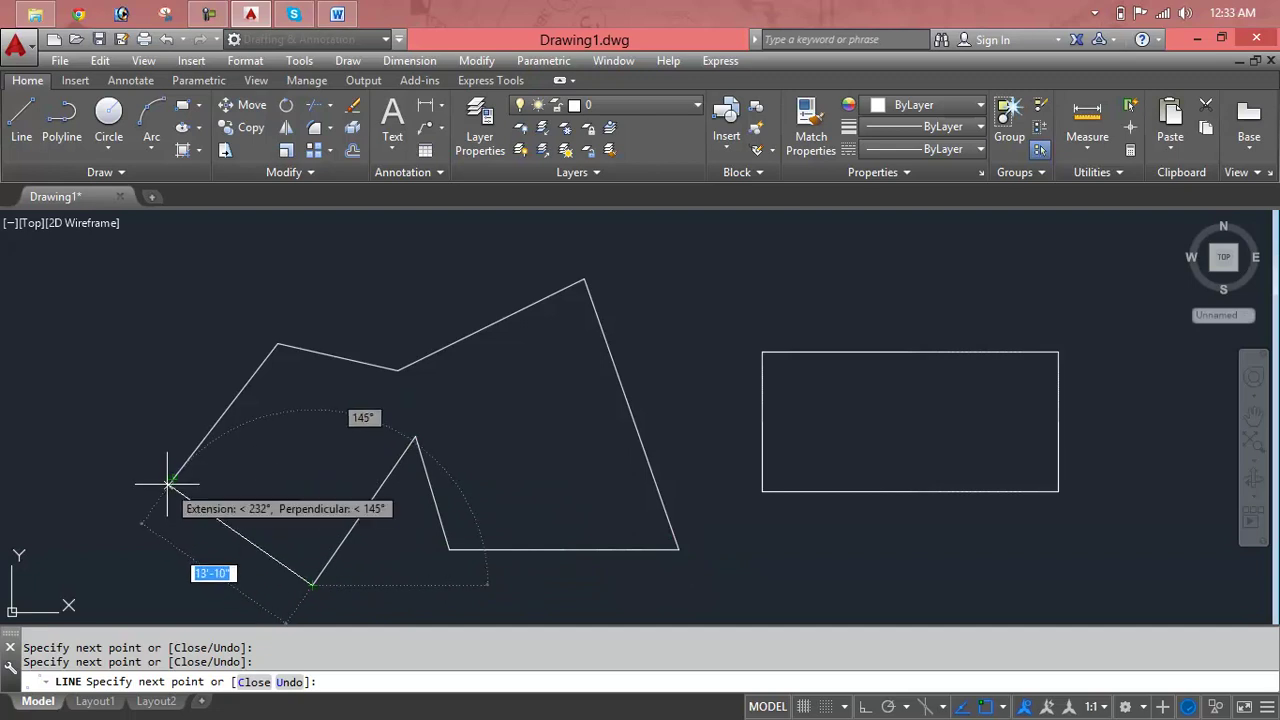
type("c")
key("Return")
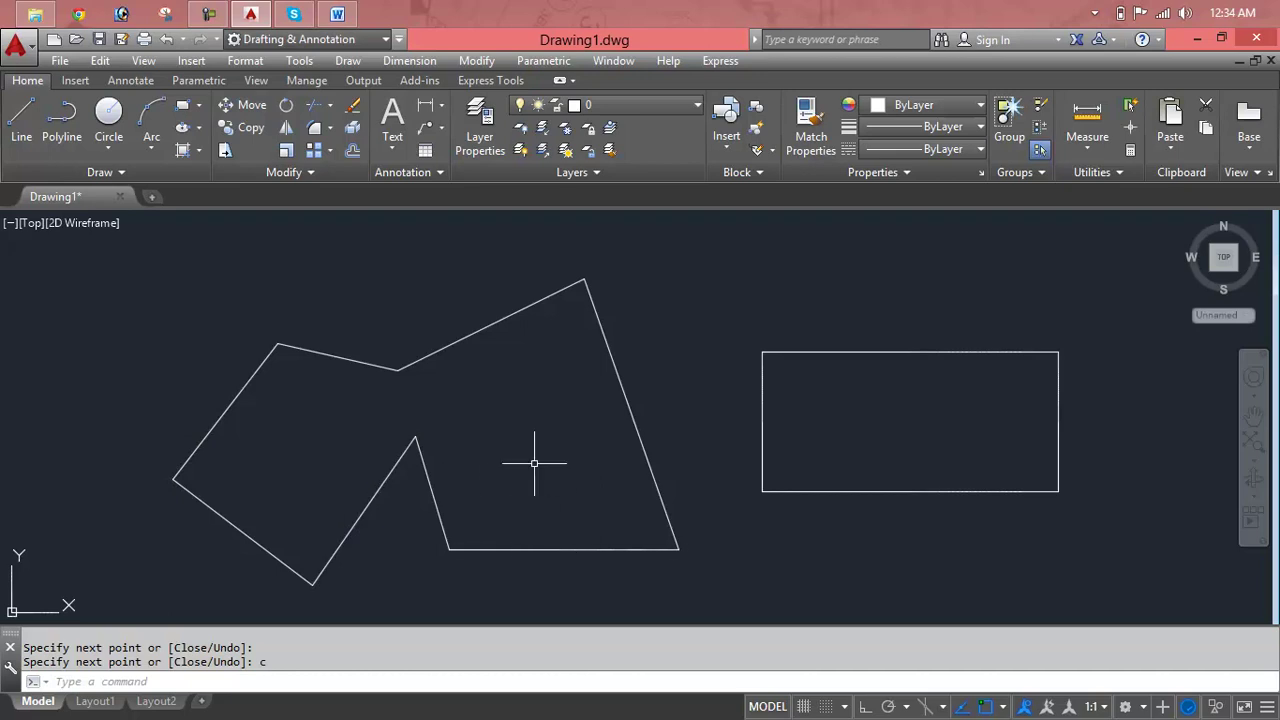
Run BOUNDARY from the hatch drop-down and pick inside the polygon to trace it
key("Escape")
key("Escape")
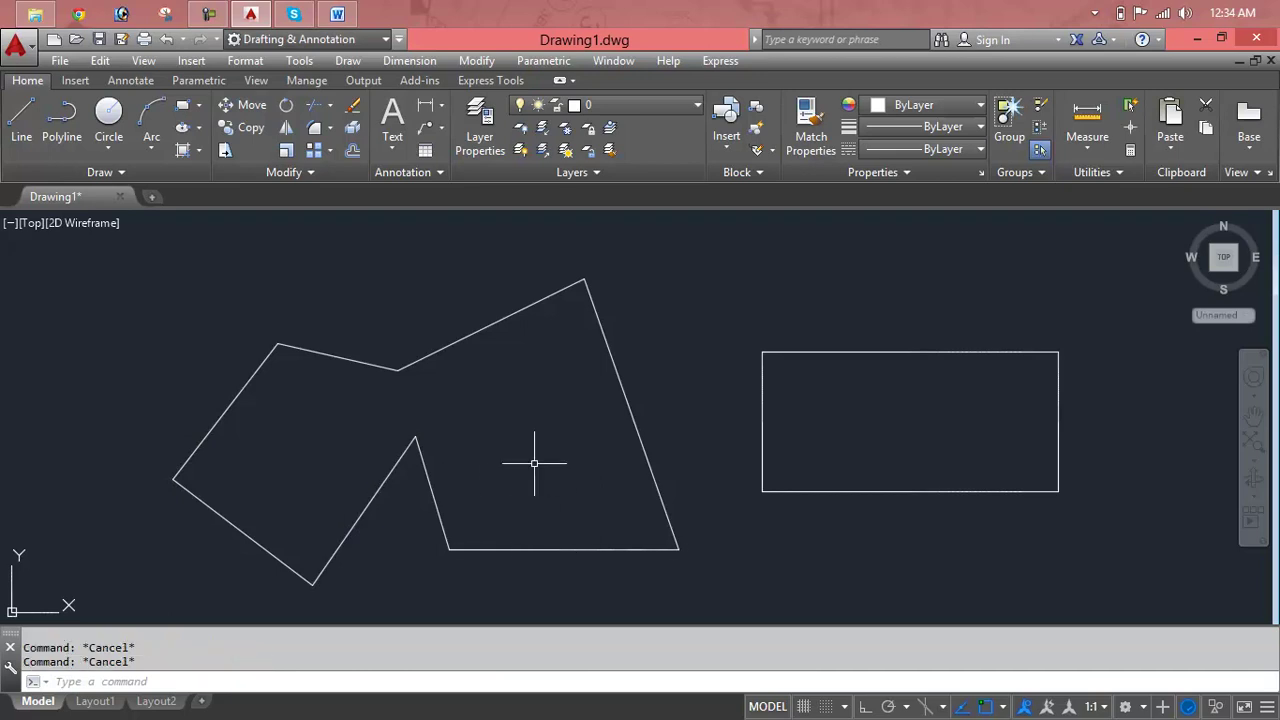
left_click(201, 150)
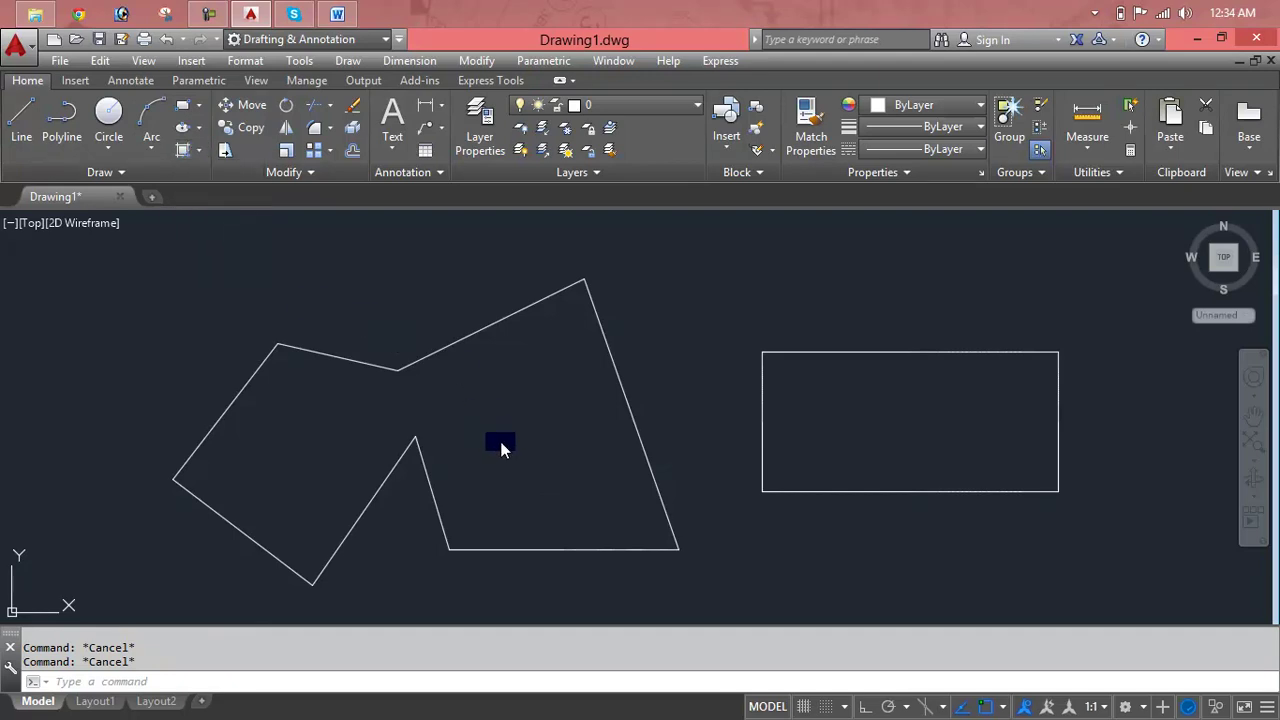
type("Bo")
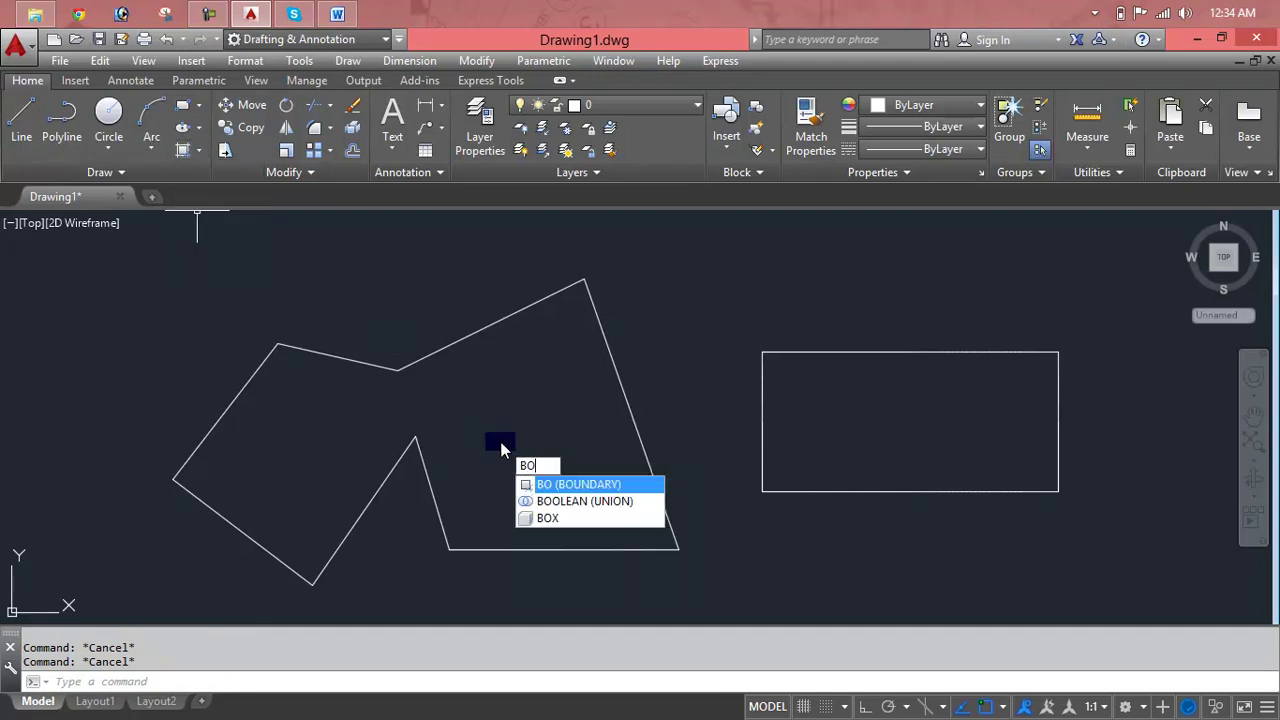
key("Return")
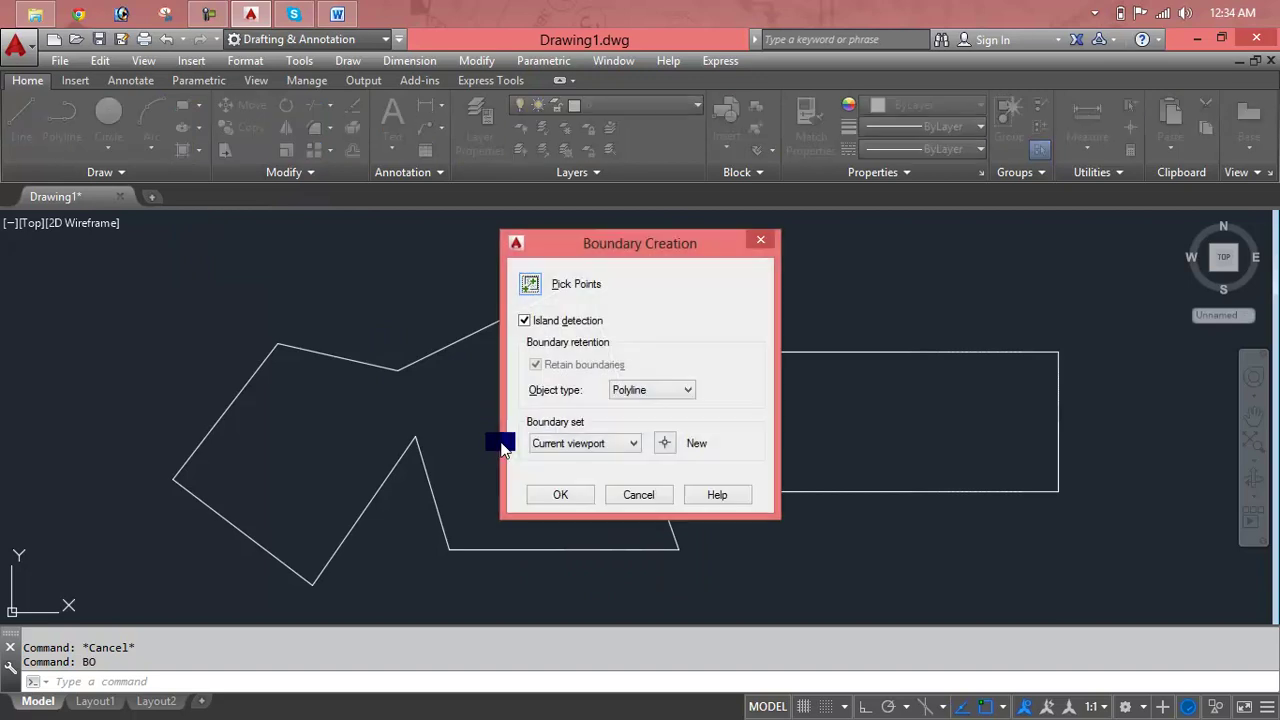
left_click(529, 286)
left_click(457, 443)
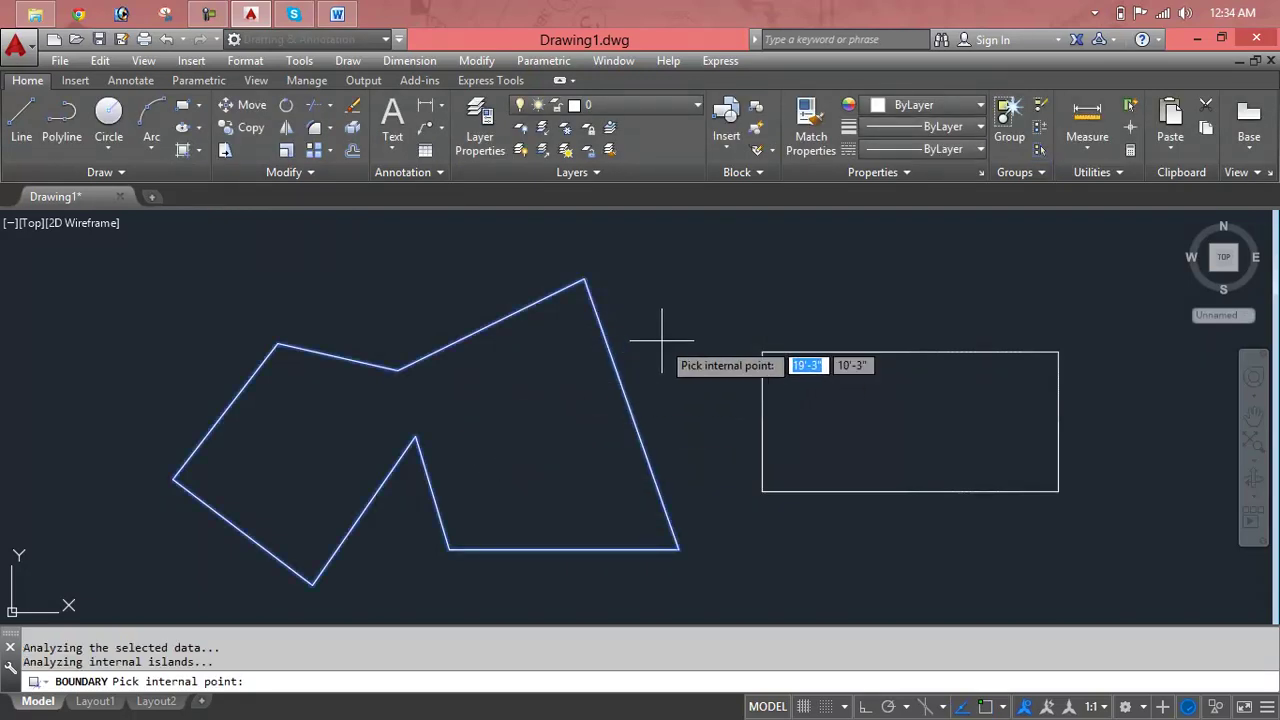
key("Return")
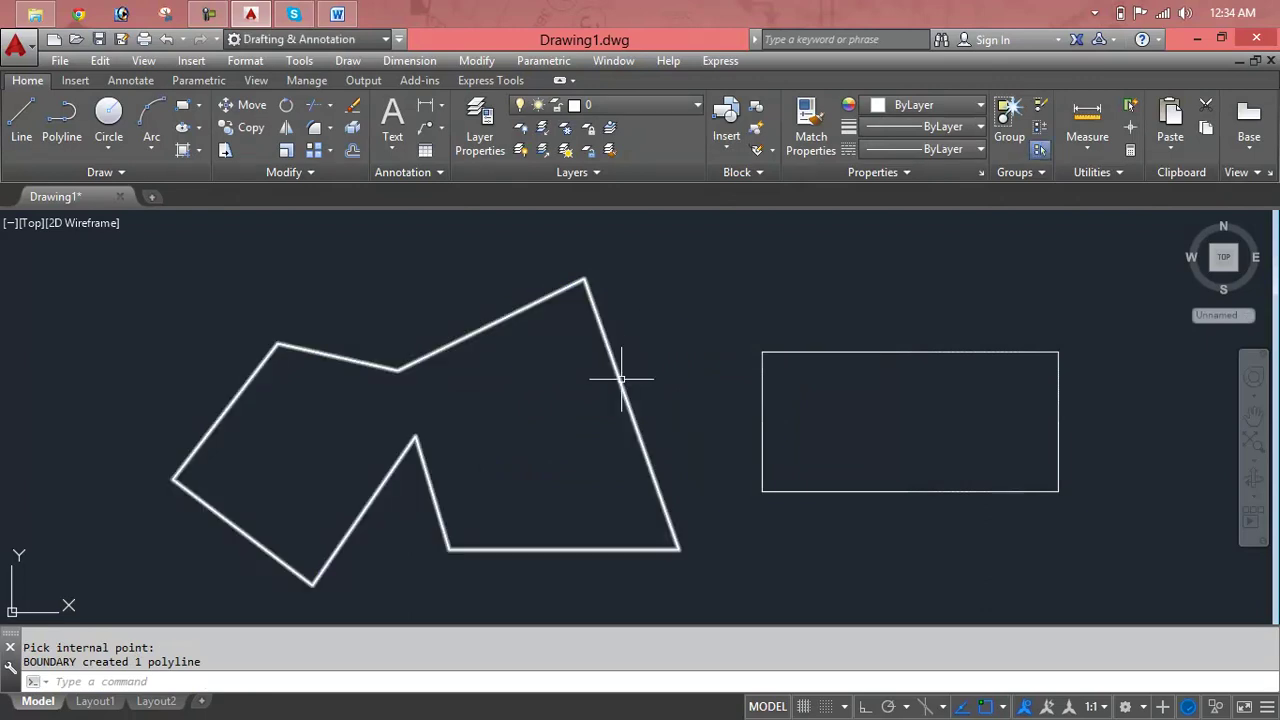
Select the new boundary polyline, grab a vertex grip, then cancel the stretch
left_click(621, 379)
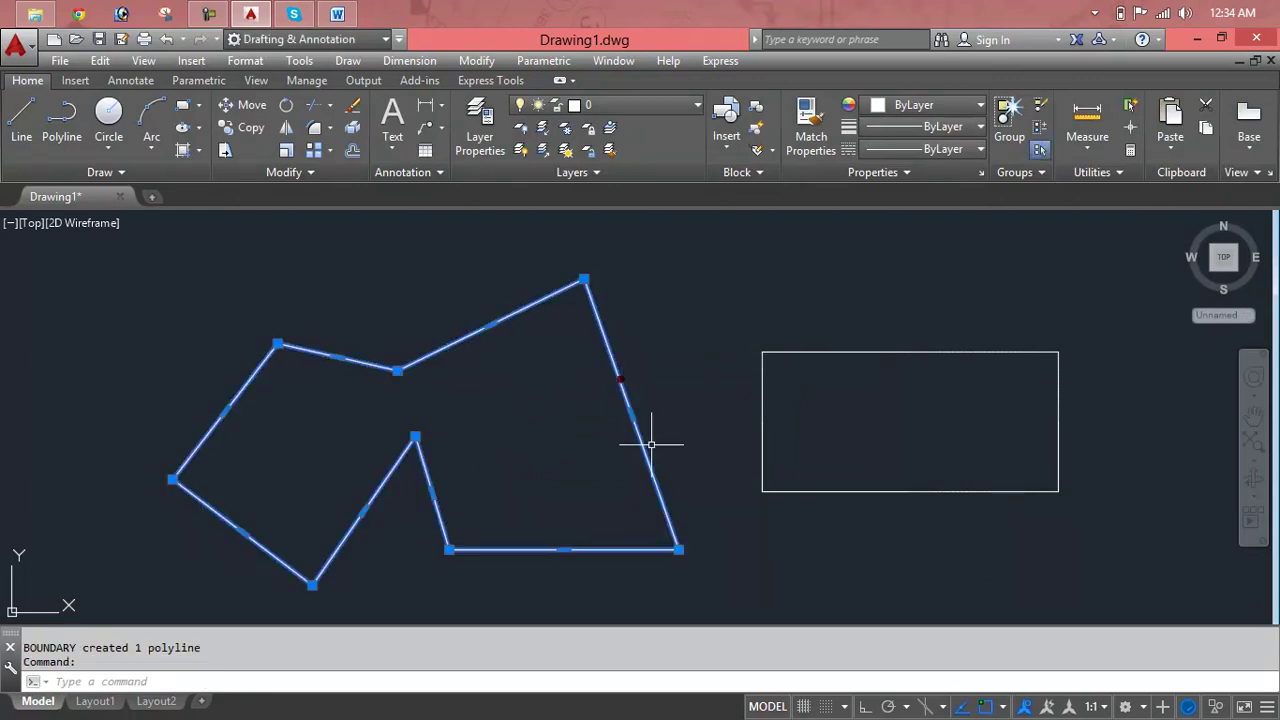
left_click(417, 440)
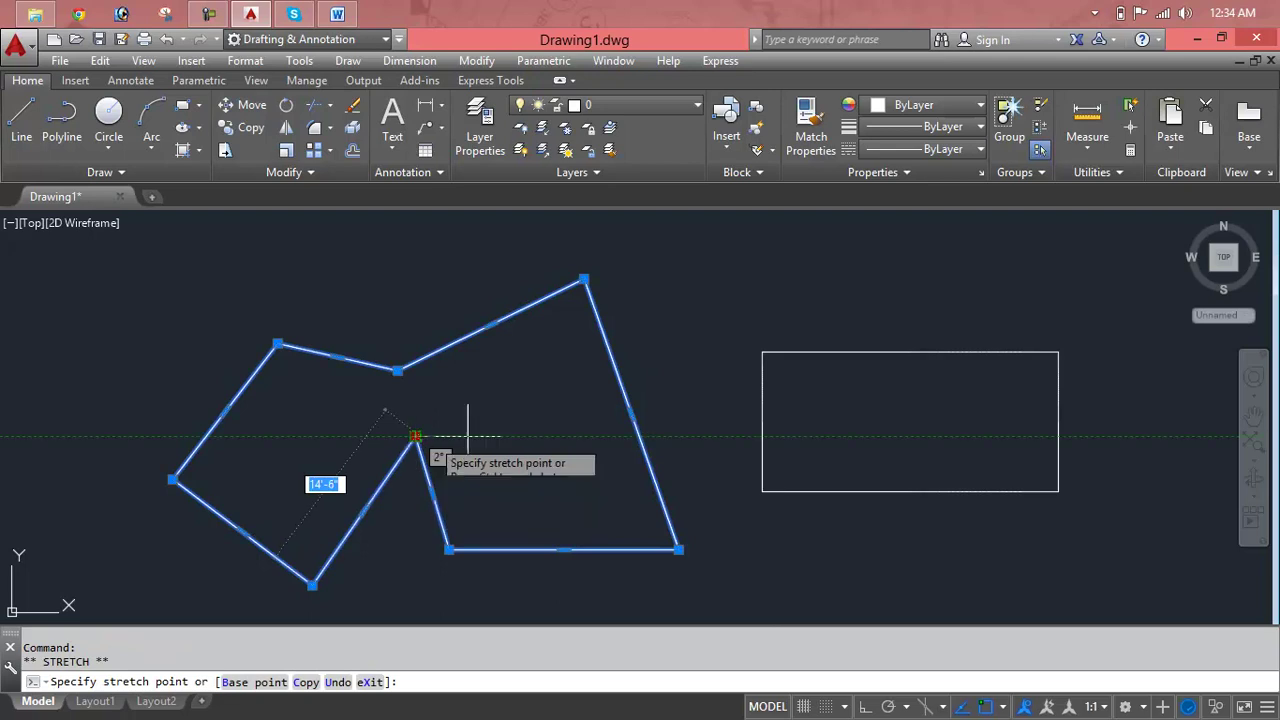
key("Escape")
key("Escape")
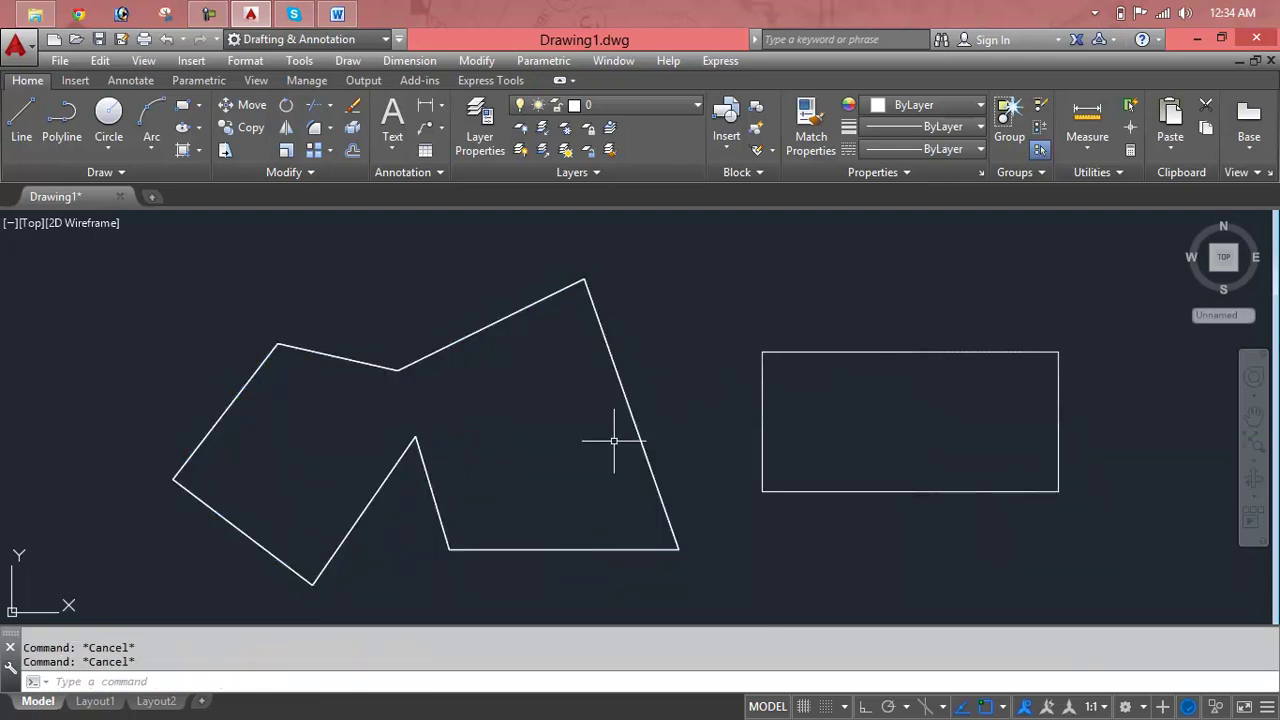
type("m")
key("Return")
left_click(683, 318)
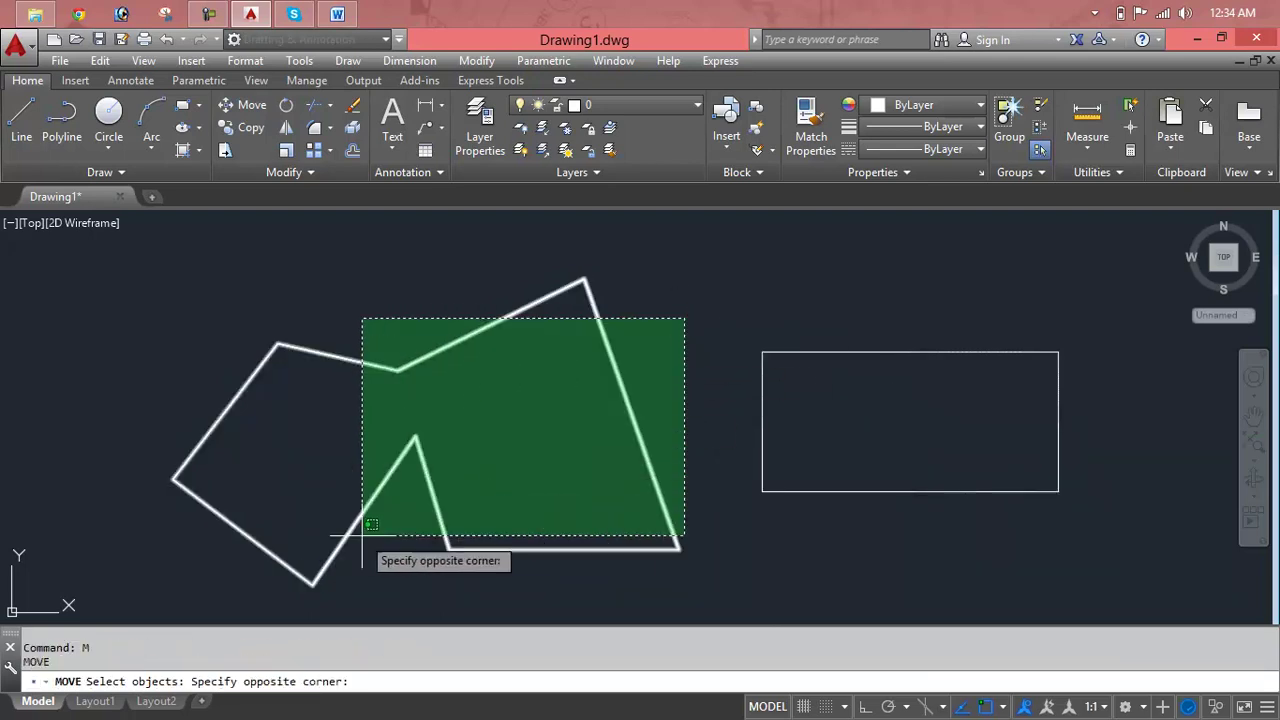
left_click(286, 565)
key("Return")
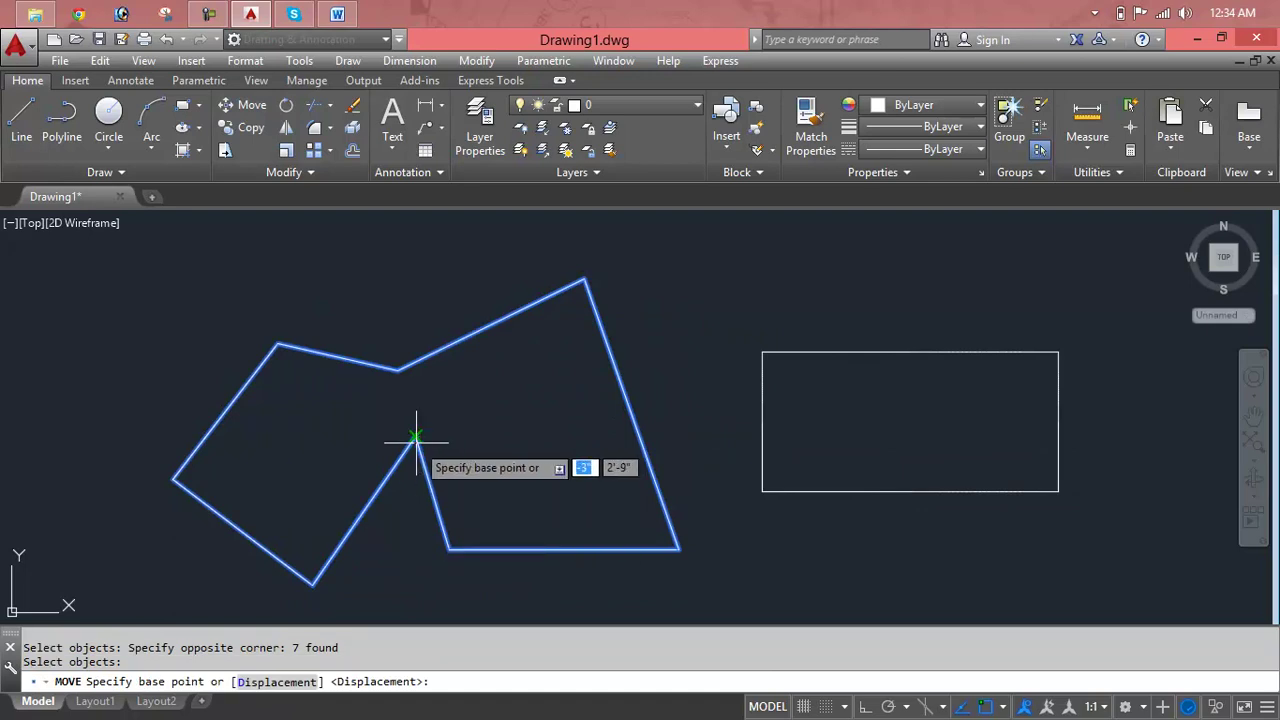
left_click(416, 442)
left_click(812, 380)
left_click(354, 316)
left_click(182, 551)
key("Delete")
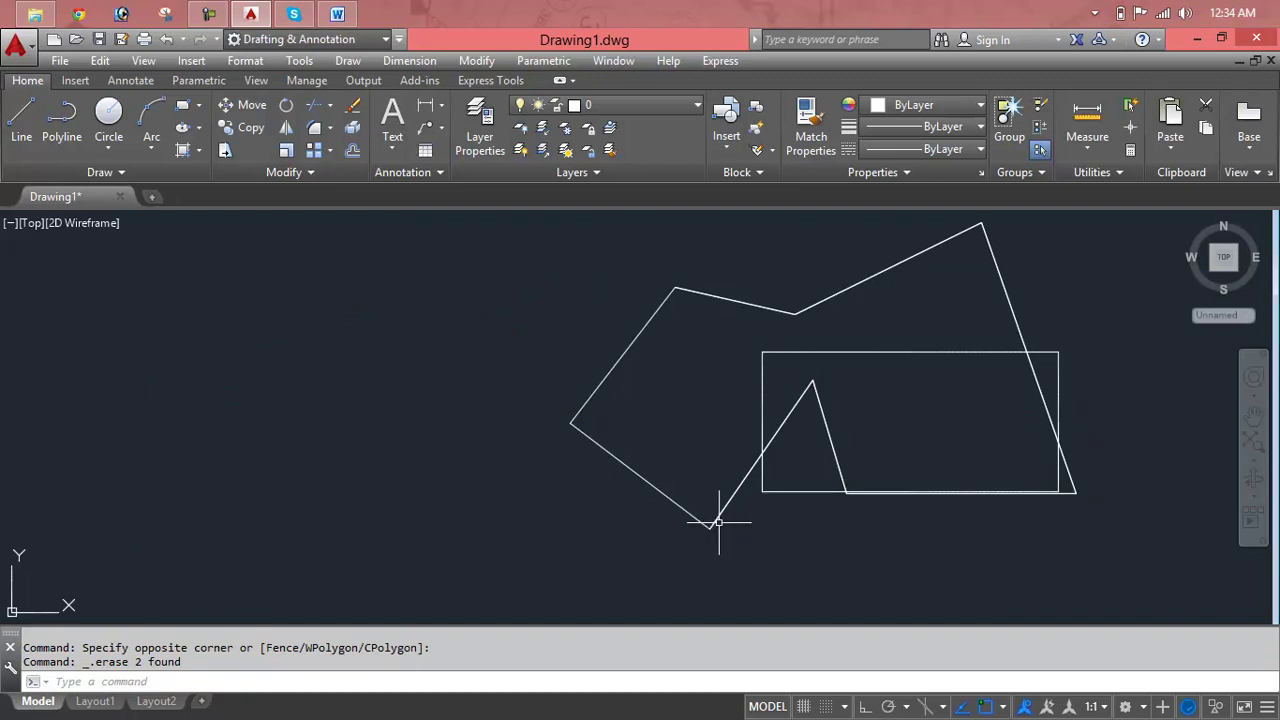
key("ctrl+z")
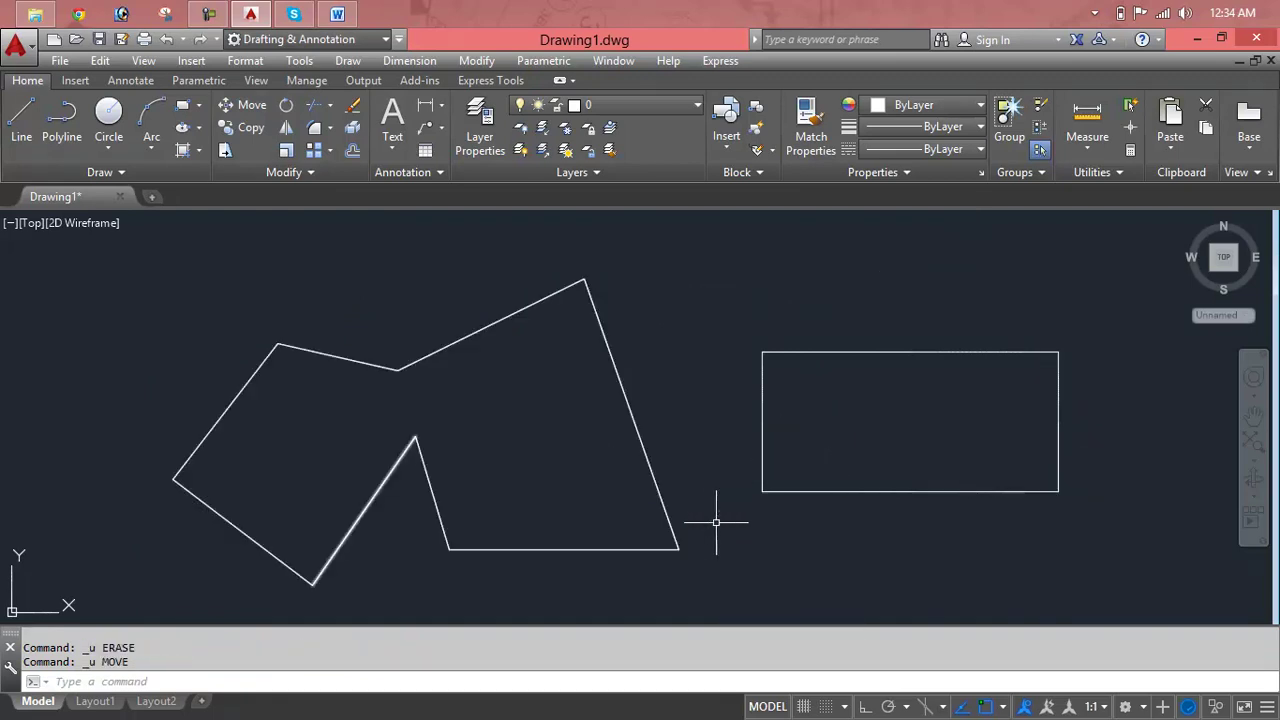
left_click(720, 294)
key("Escape")
key("Escape")
key("Escape")
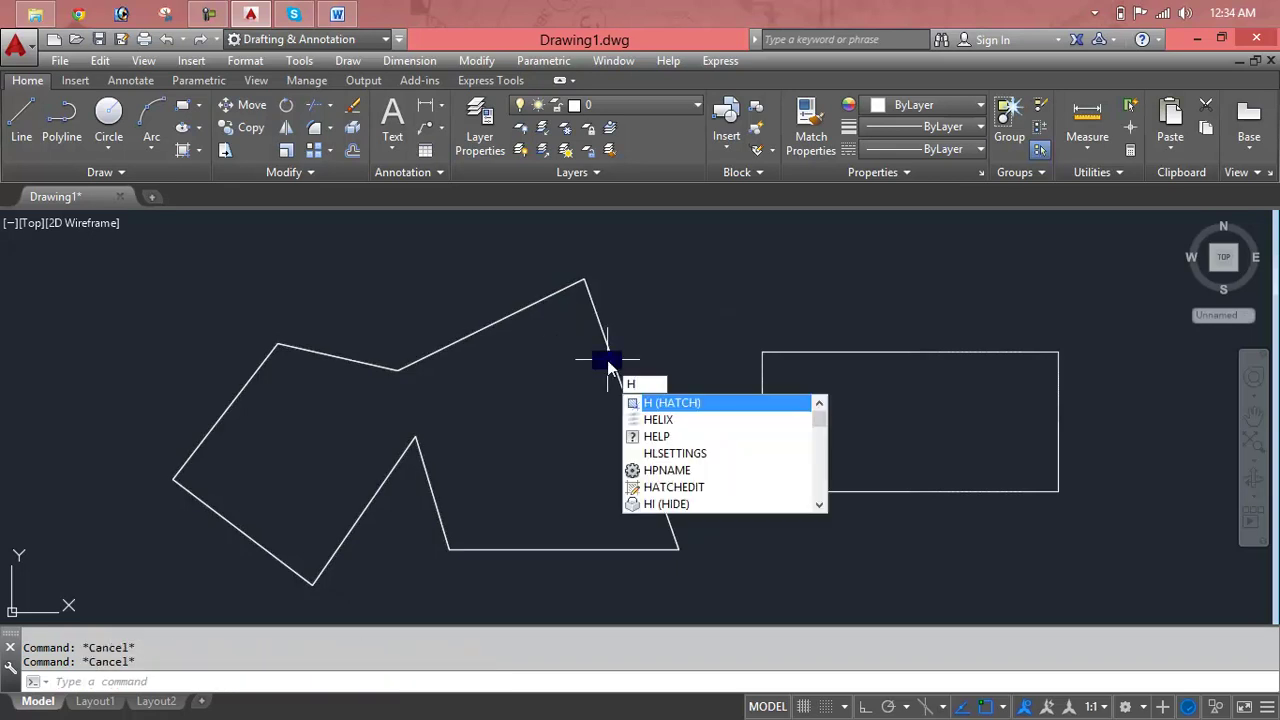
key("Return")
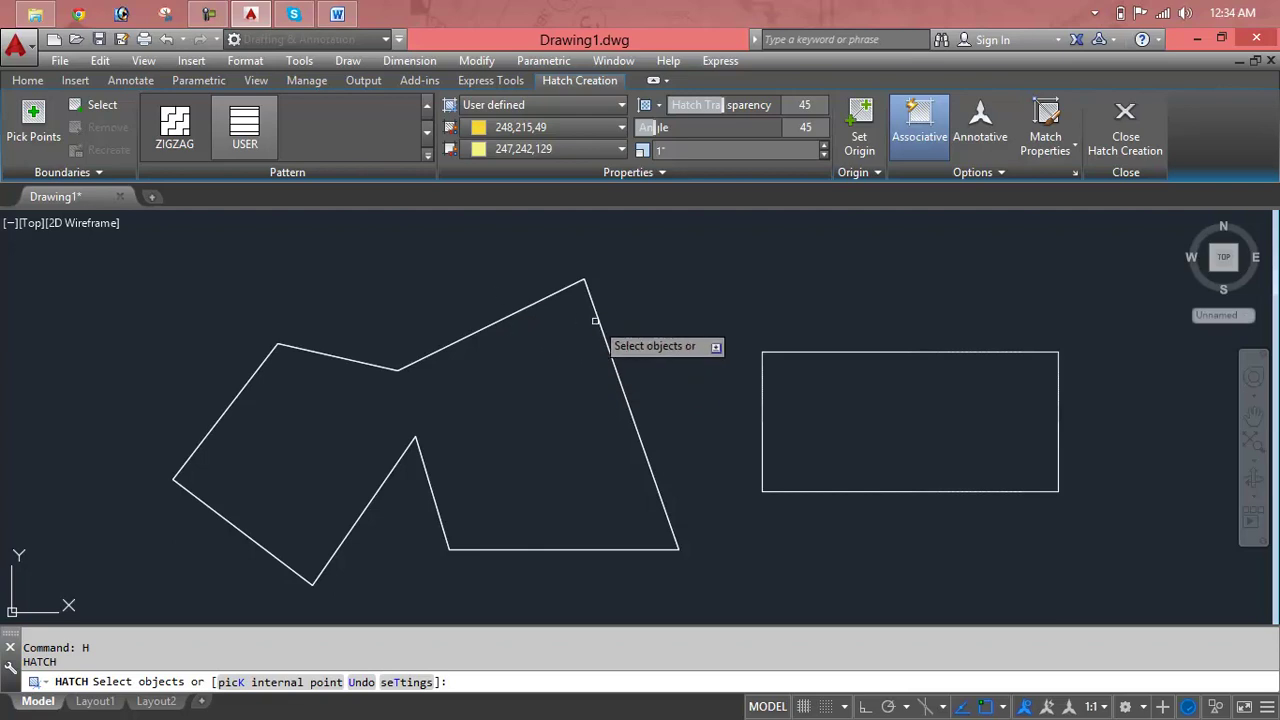
left_click(595, 322)
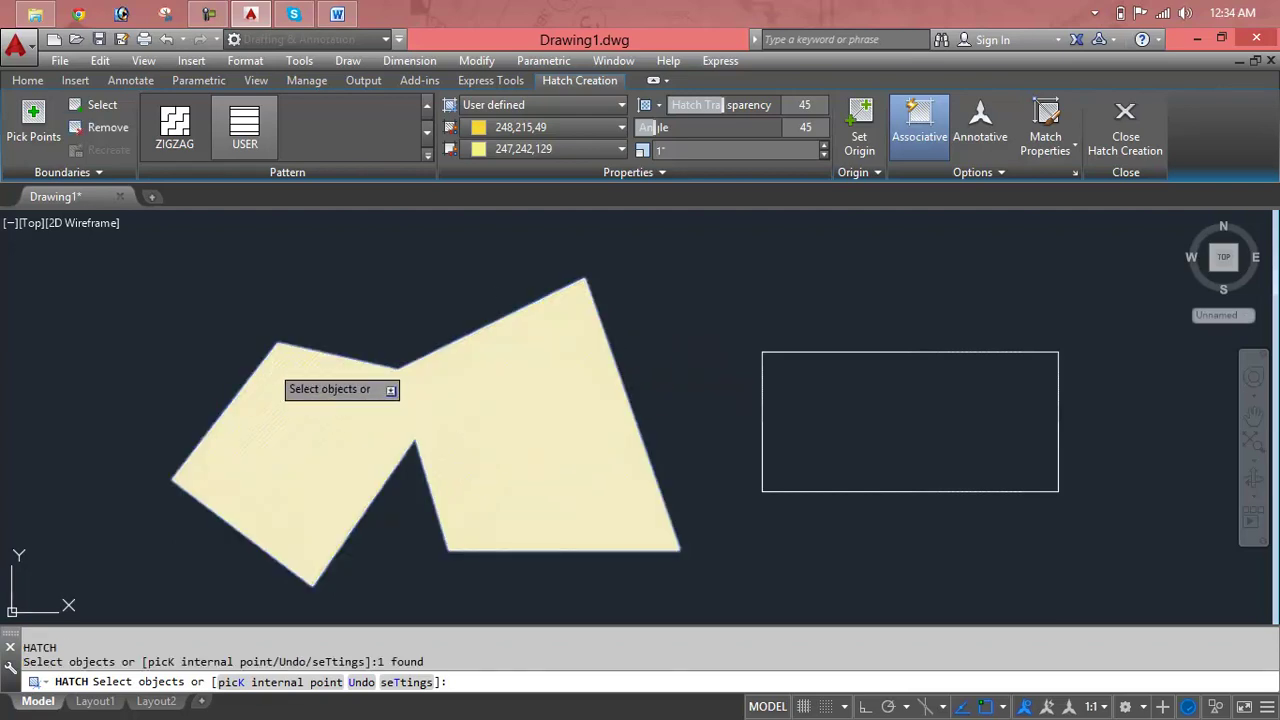
key("Escape")
key("Escape")
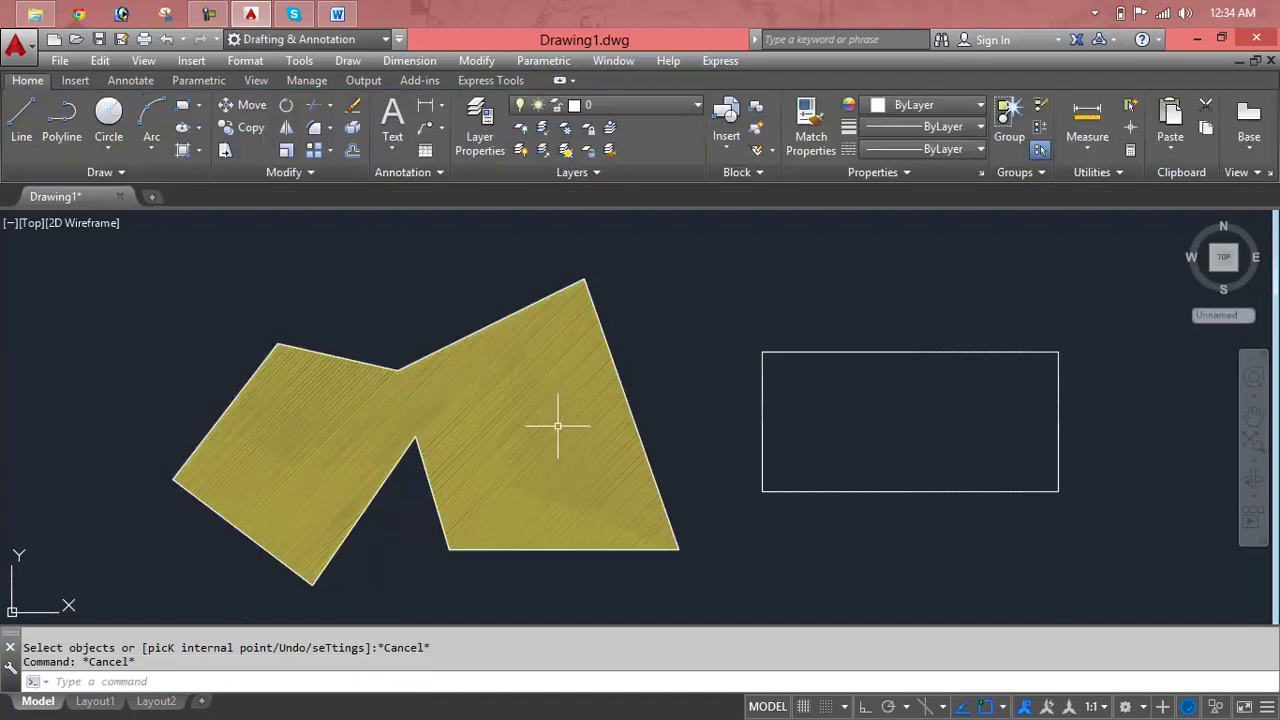
key("ctrl+z")
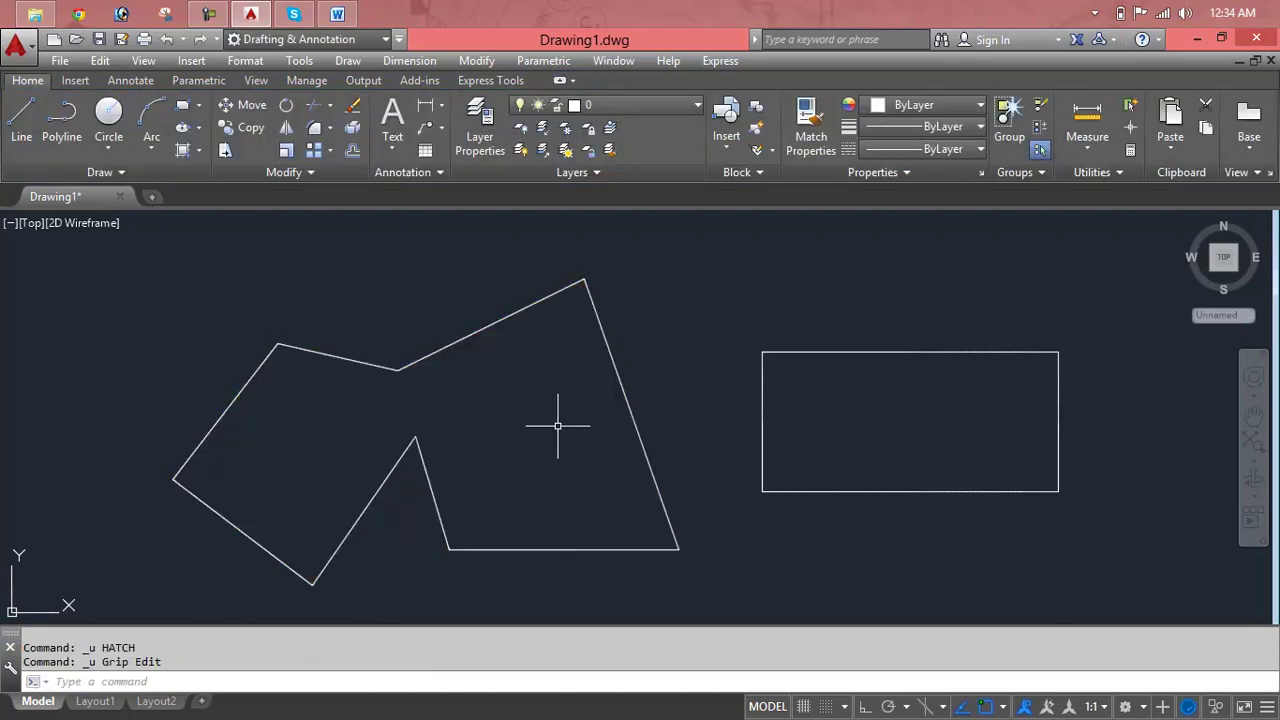
Erase the first polygon edges, then five more edges, using crossing windows
left_click(646, 344)
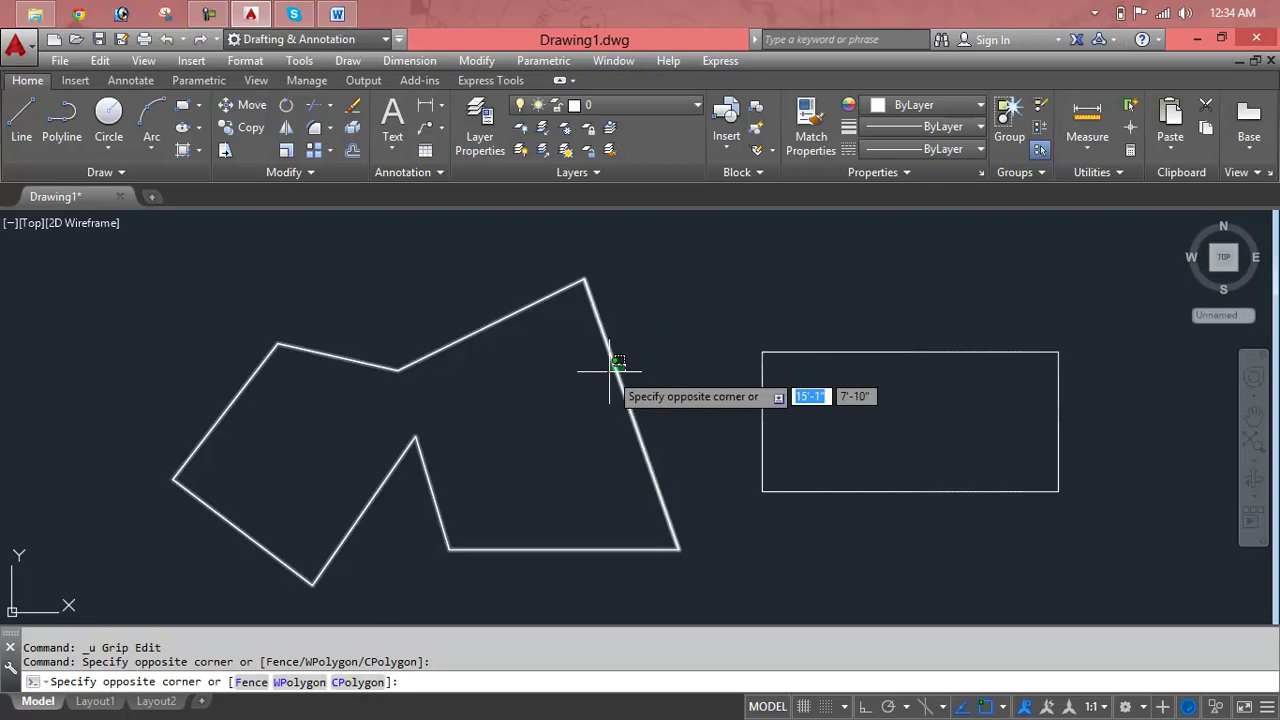
left_click(611, 368)
key("Delete")
left_click(623, 320)
left_click(246, 529)
key("Delete")
Erase the leftover horizontal and diagonal lines of the polygon
left_click(480, 485)
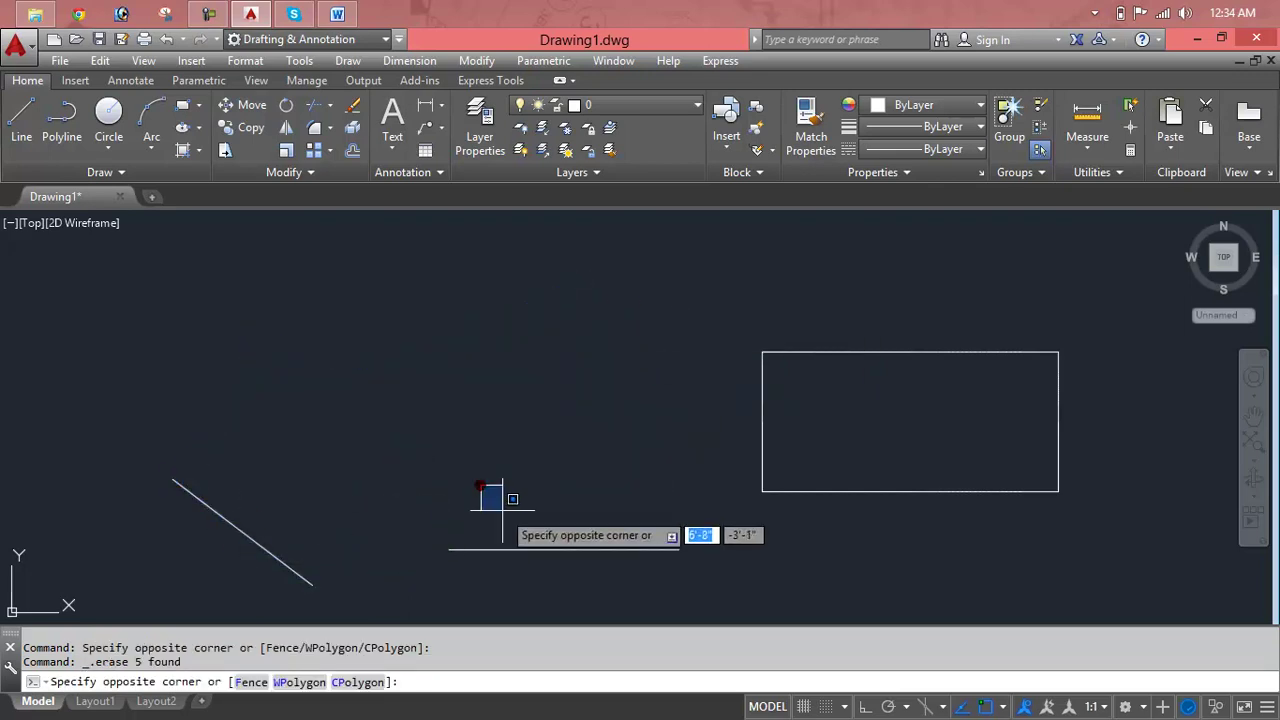
left_click(588, 582)
left_click(590, 585)
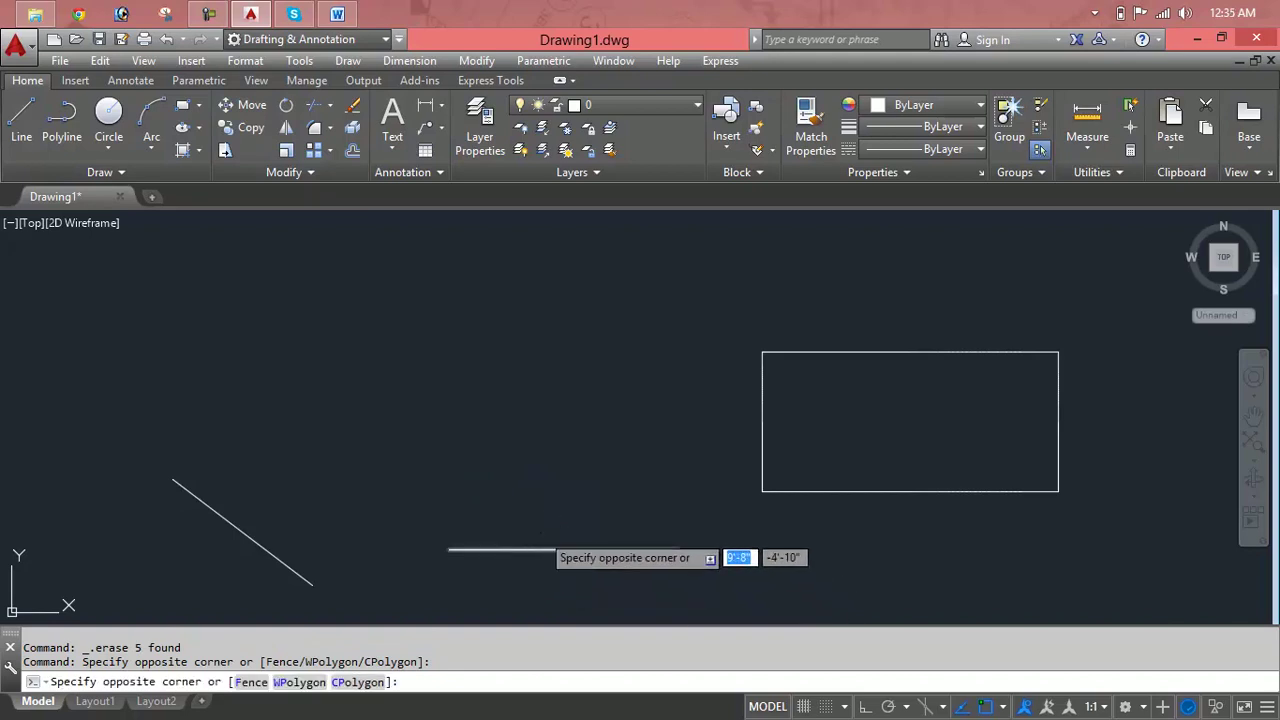
left_click(537, 528)
key("Delete")
left_click(349, 516)
left_click(240, 570)
key("Delete")
Cancel the stray selection inside the rectangle and start the Move command (M)
left_click(937, 440)
key("Escape")
key("Escape")
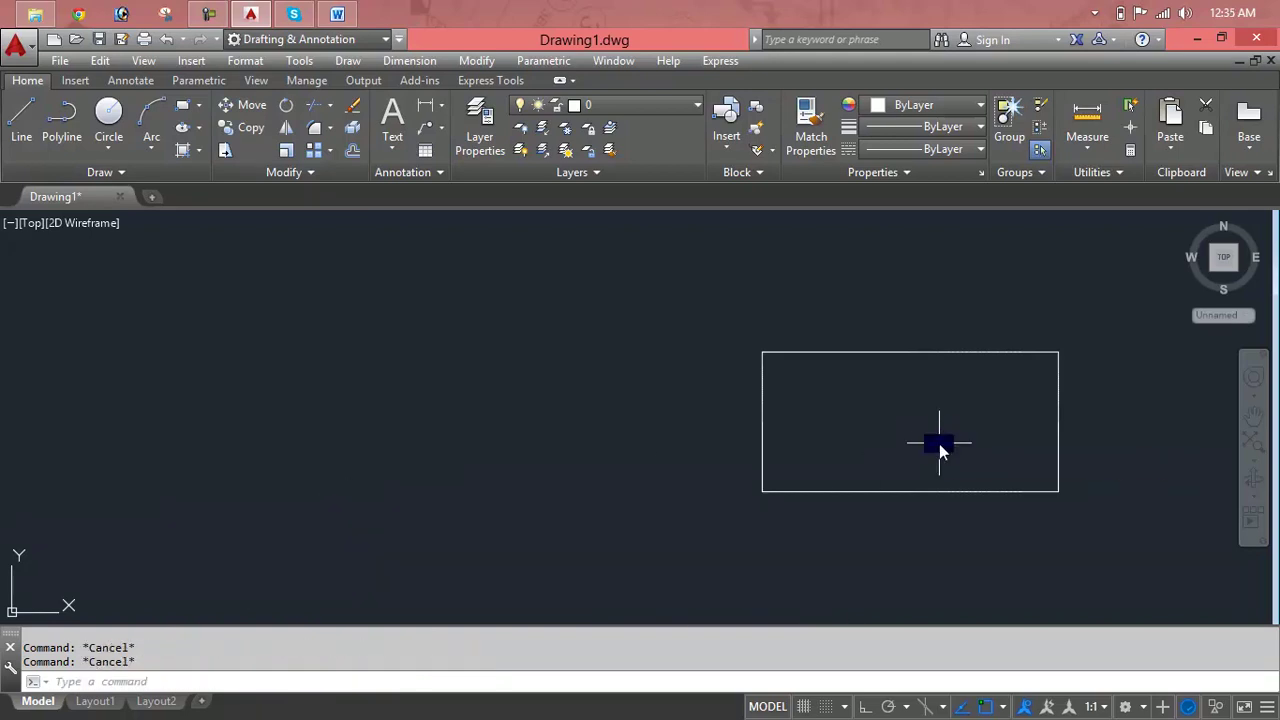
type("m")
key("Return")
scroll(966, 451, "up", 2)
middle_click_drag(966, 451, 757, 451)
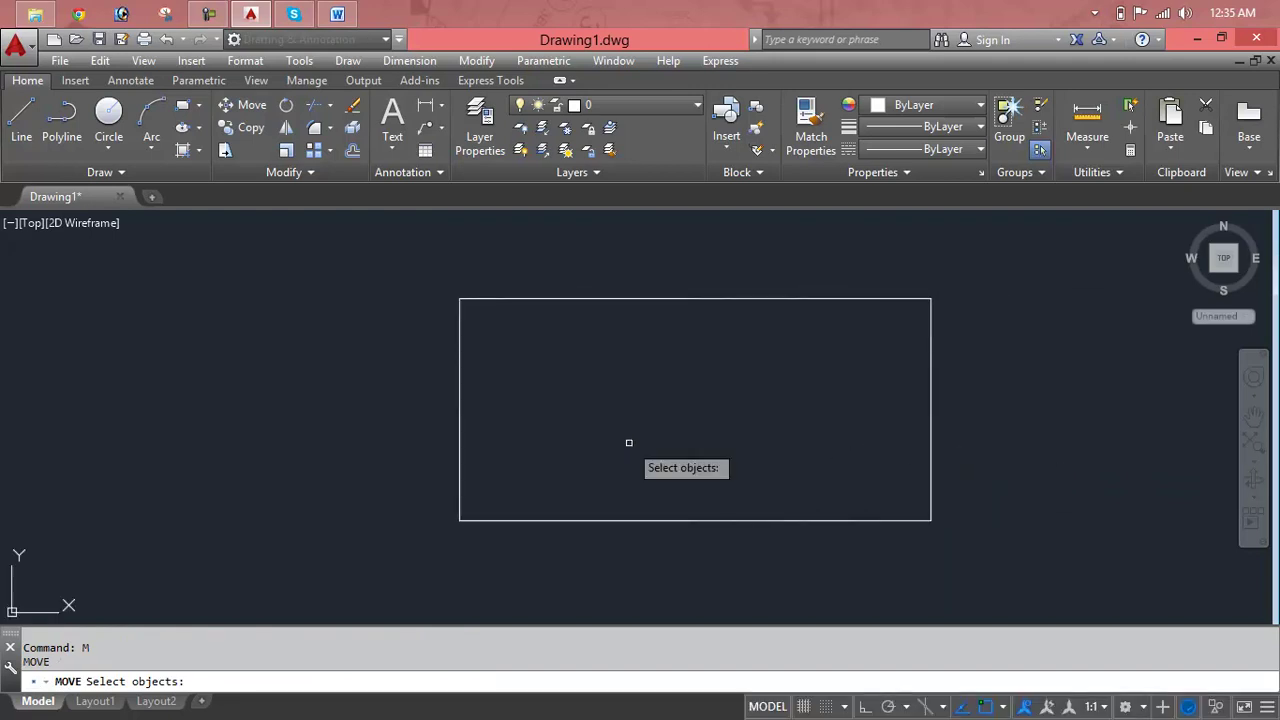
key("Escape")
type("h")
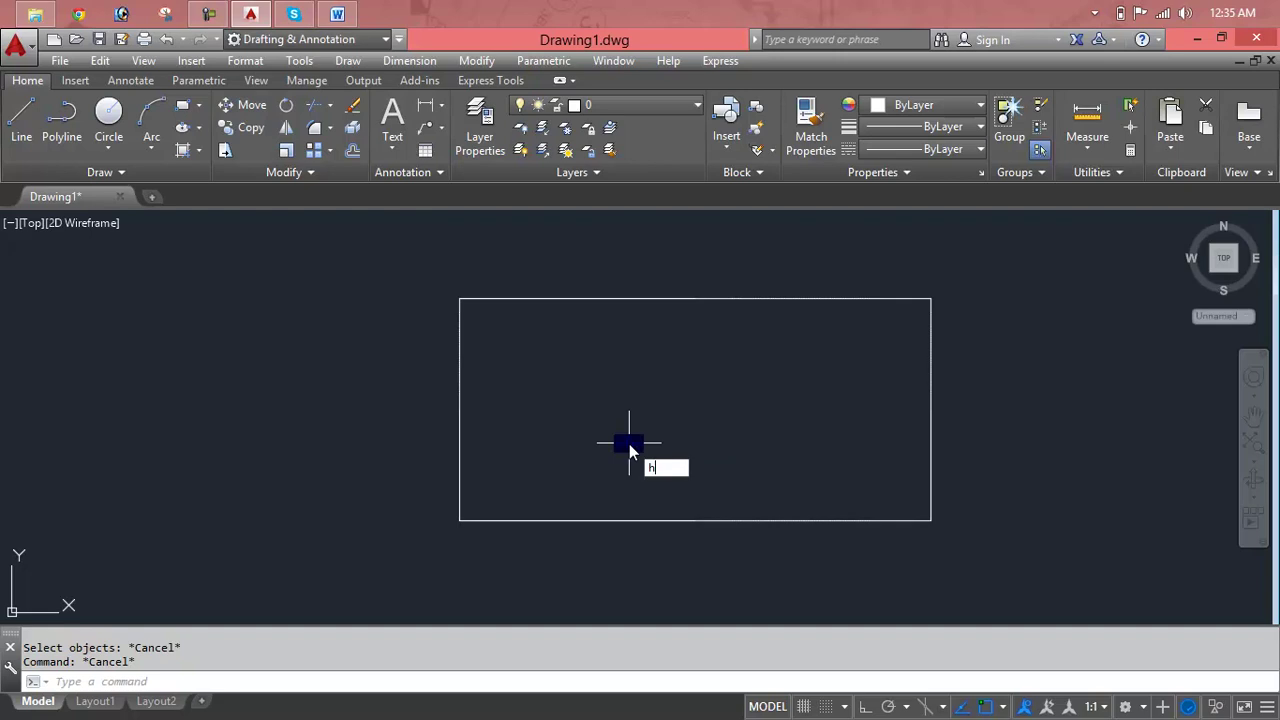
key("Return")
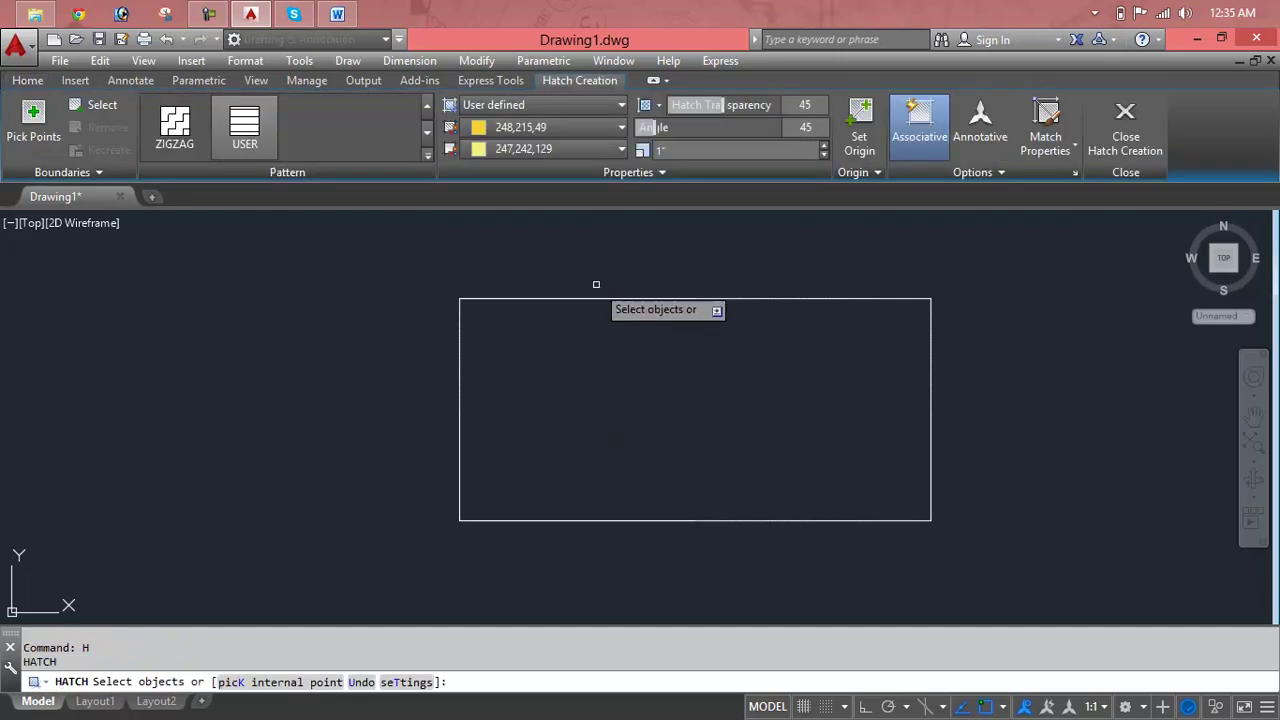
left_click(47, 138)
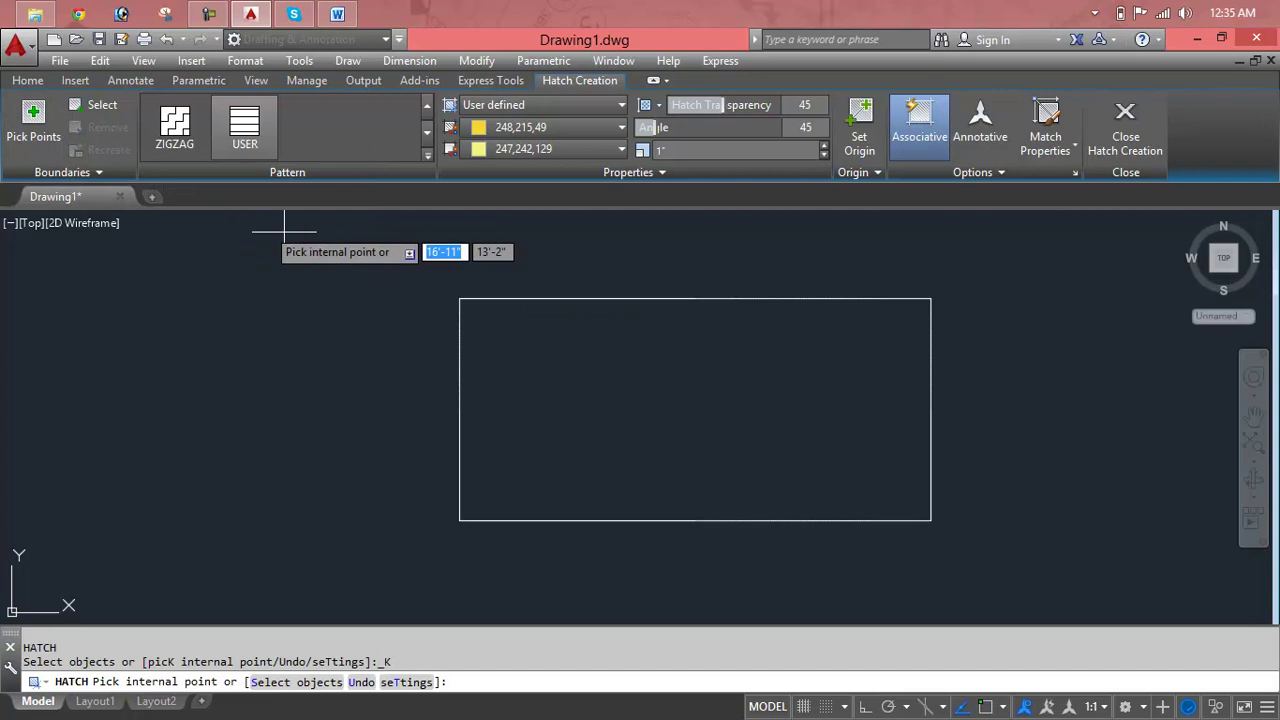
left_click(456, 297)
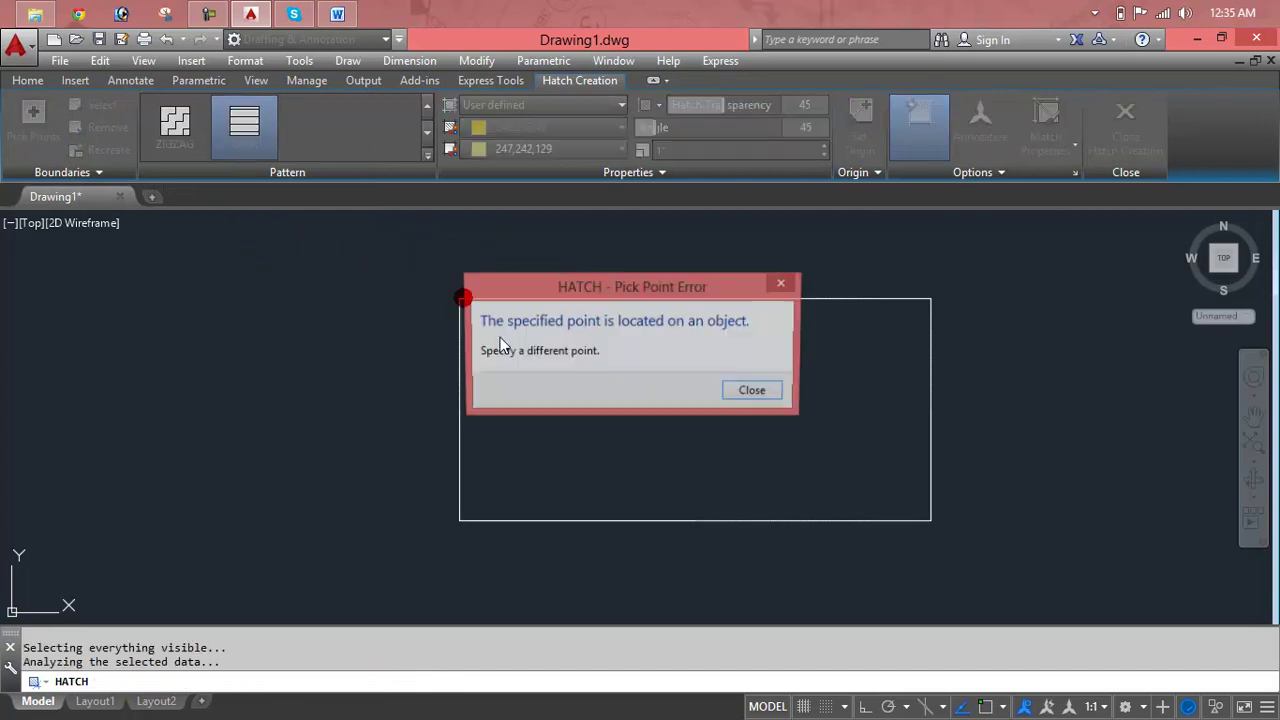
left_click(735, 390)
left_click(703, 388)
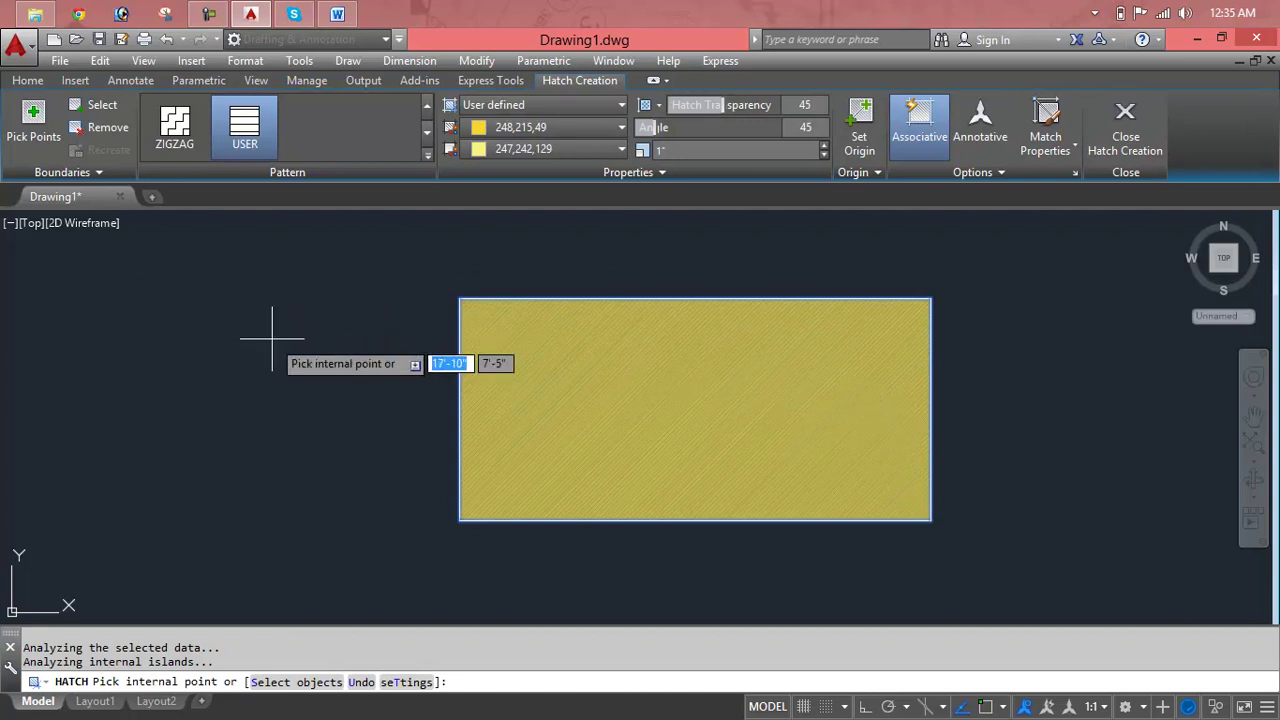
key("Escape")
key("Escape")
key("Escape")
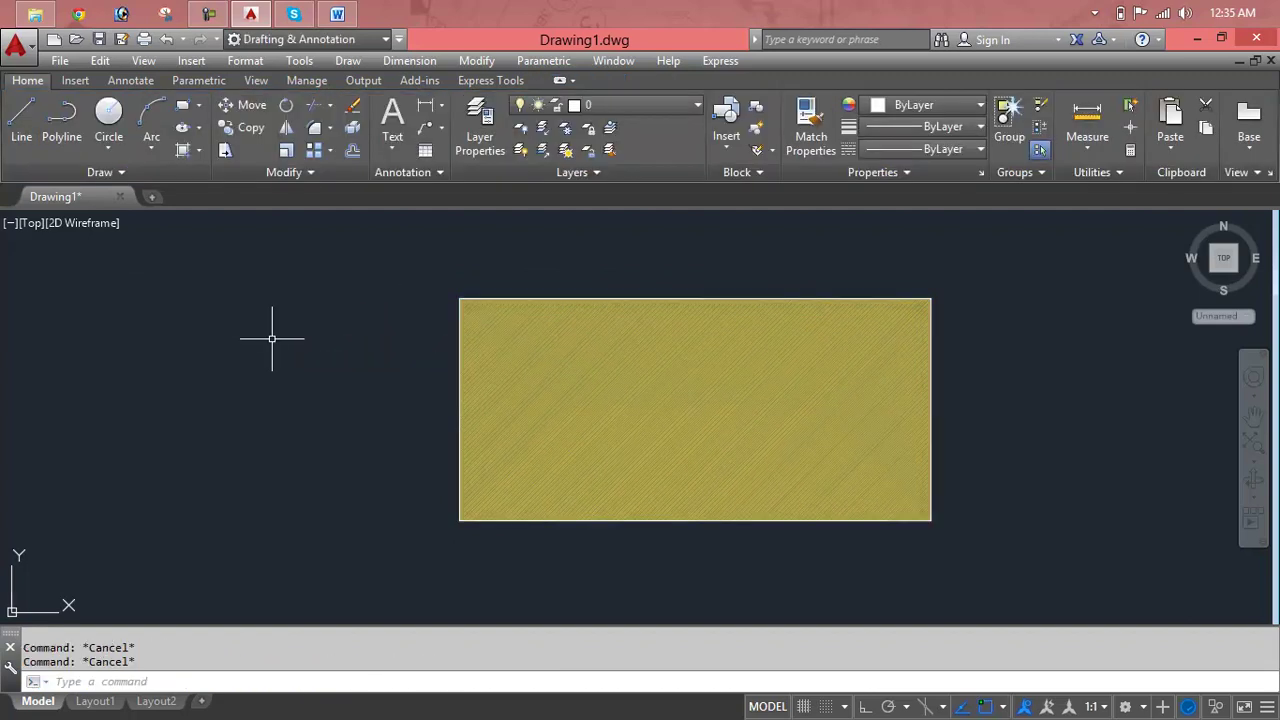
key("ctrl+z")
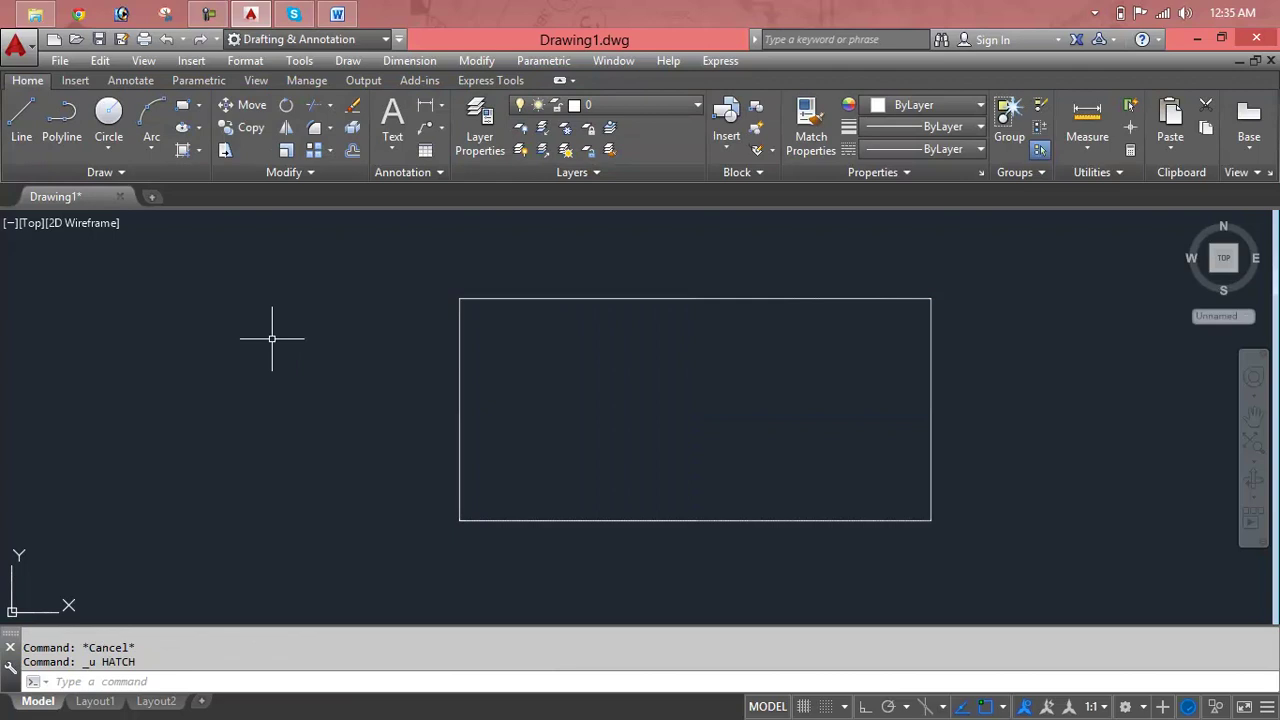
type("h")
key("Return")
type("t")
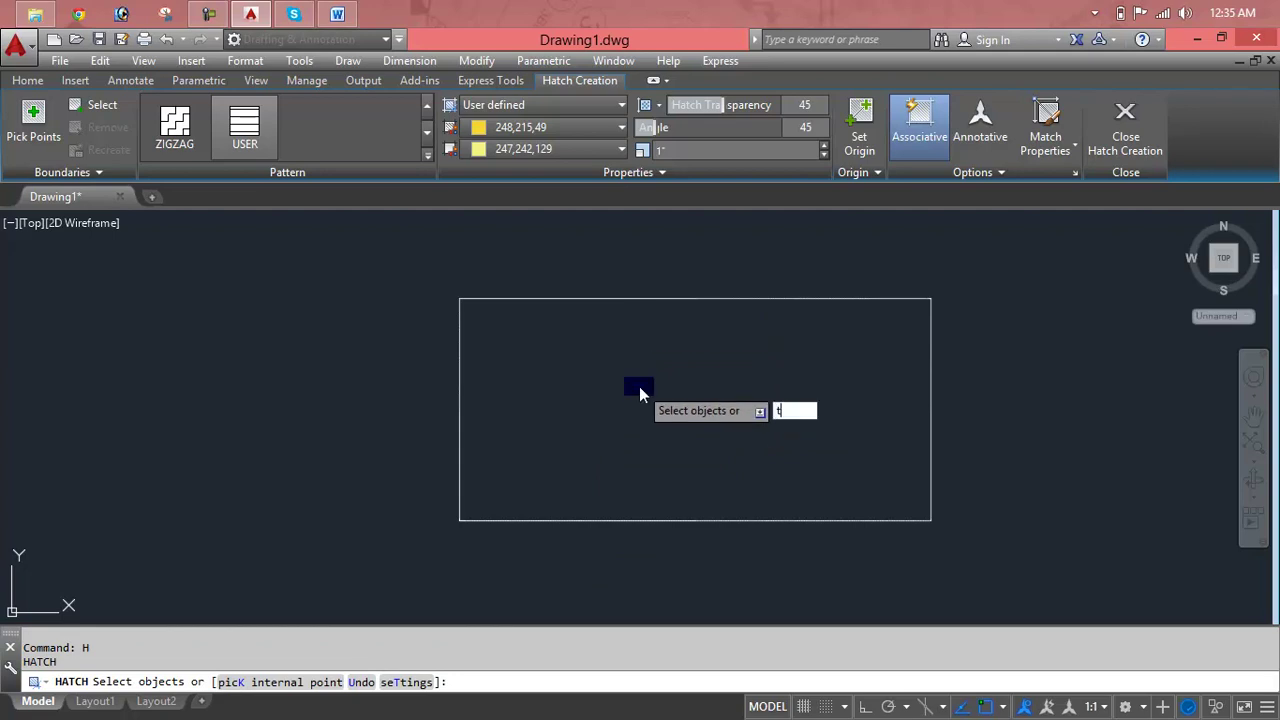
Review the Gradient and Hatch tabs of the Hatch and Gradient dialog, then close it
key("Return")
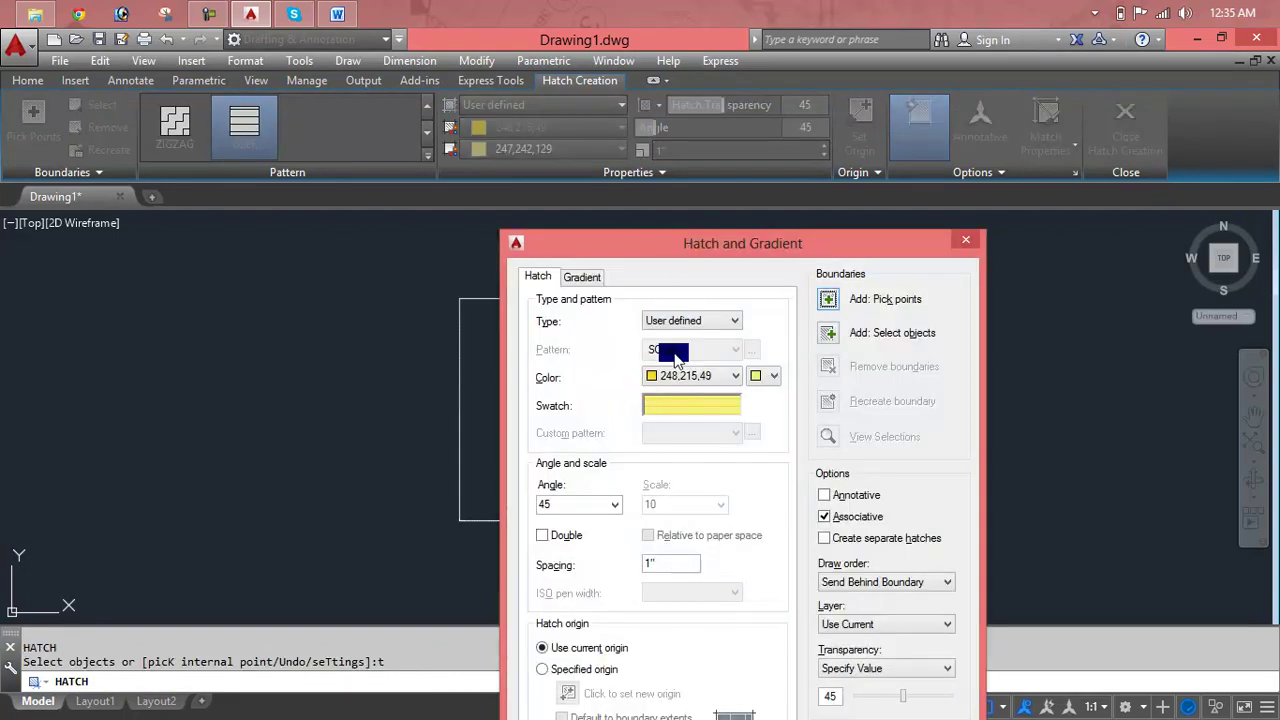
left_click(584, 277)
left_click_drag(600, 238, 450, 147)
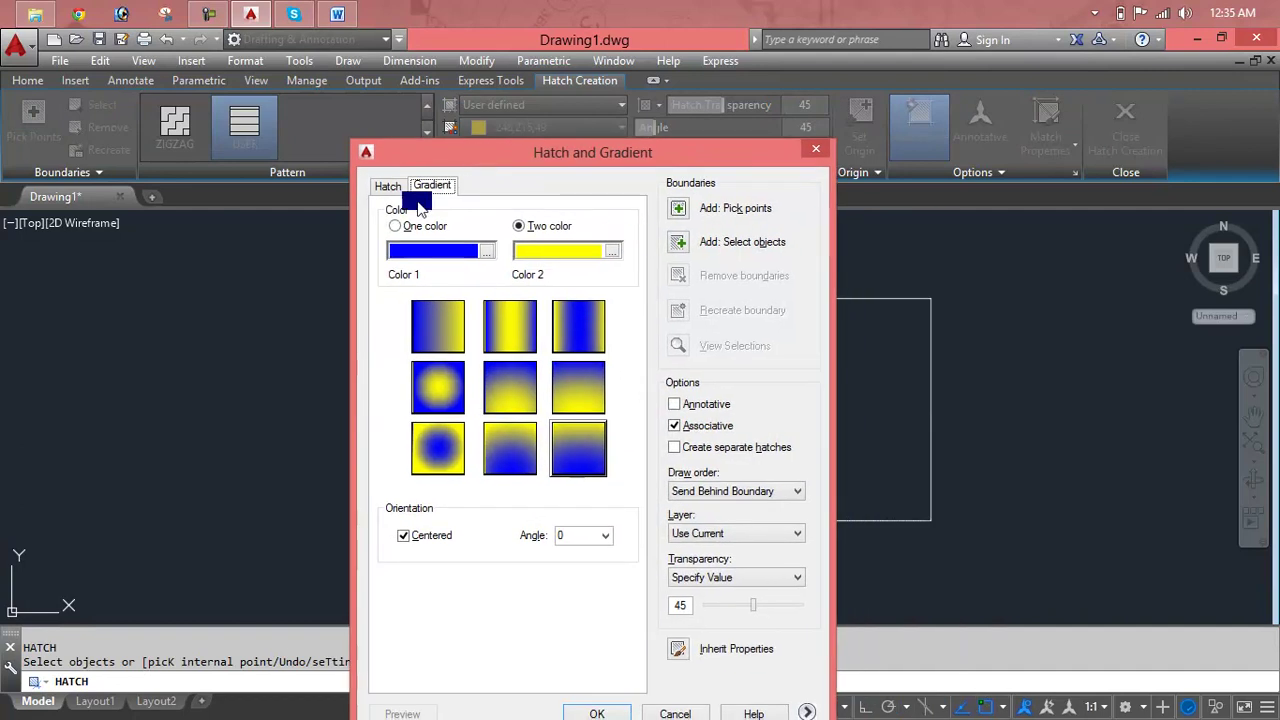
left_click(384, 188)
left_click(432, 187)
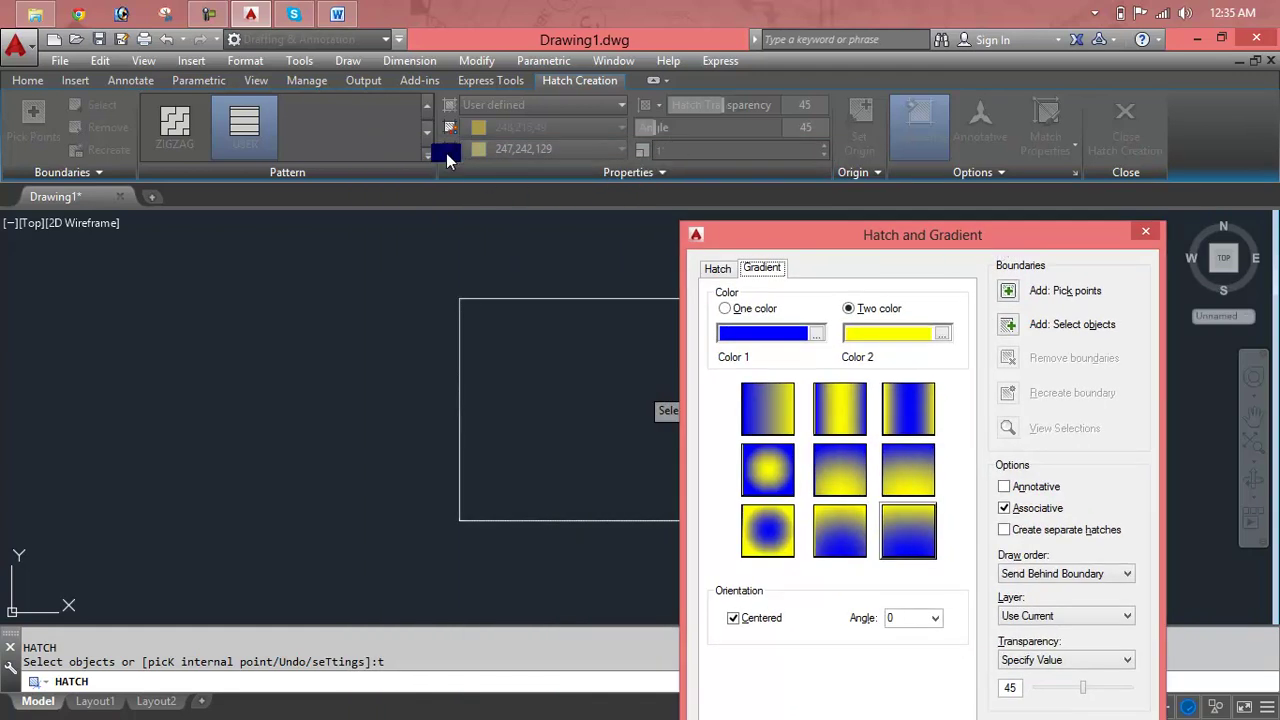
left_click(1150, 234)
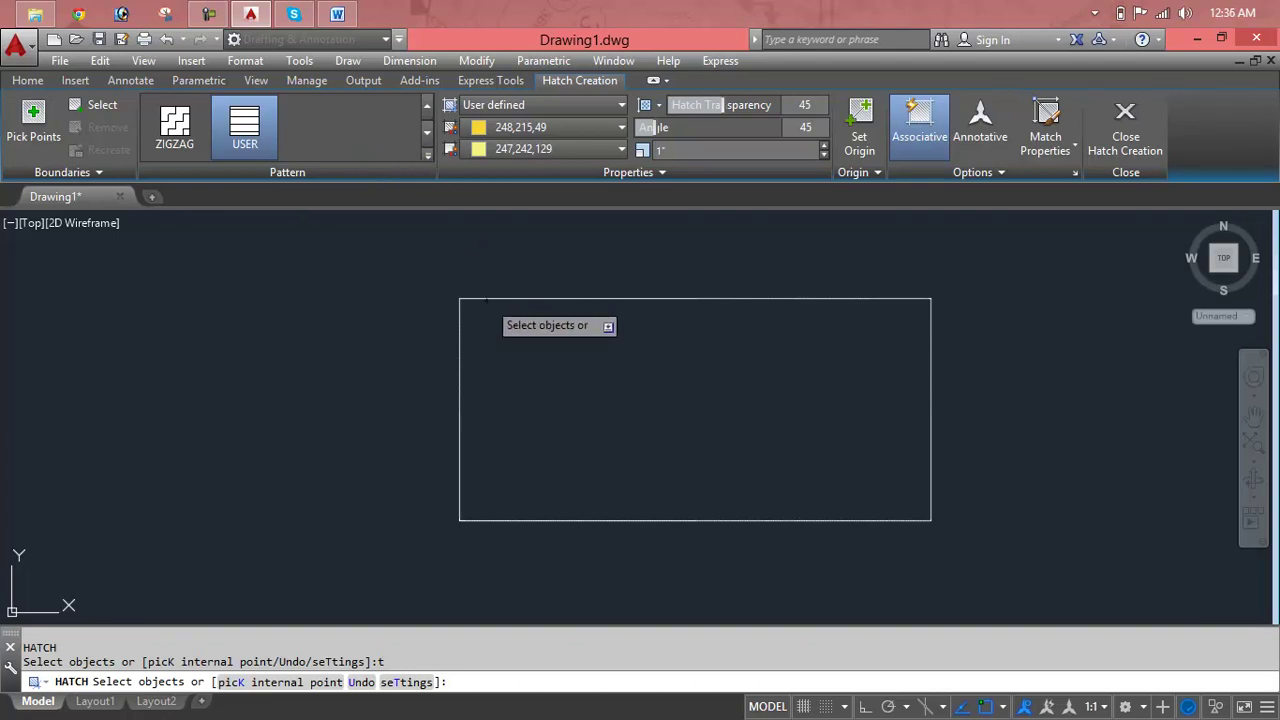
Pick the rectangle and try the STARS, SQUARE and GRAVEL hatch patterns
left_click(487, 300)
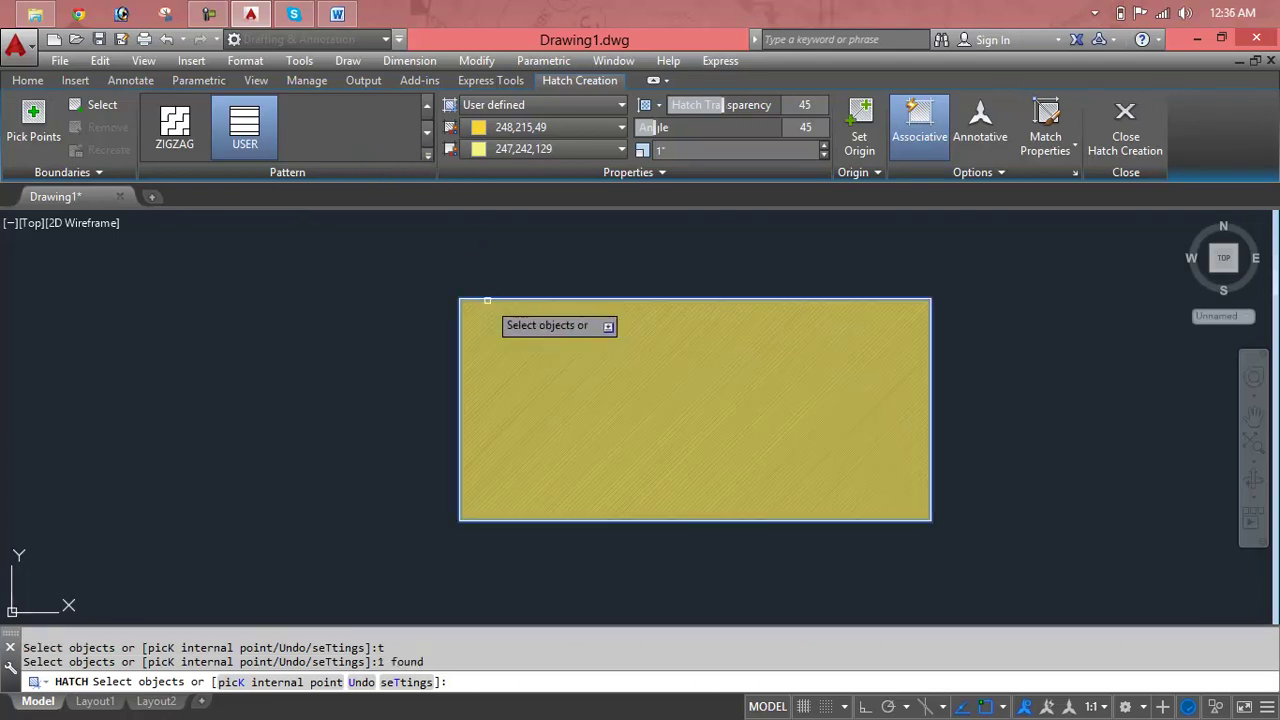
left_click(429, 157)
left_click(378, 182)
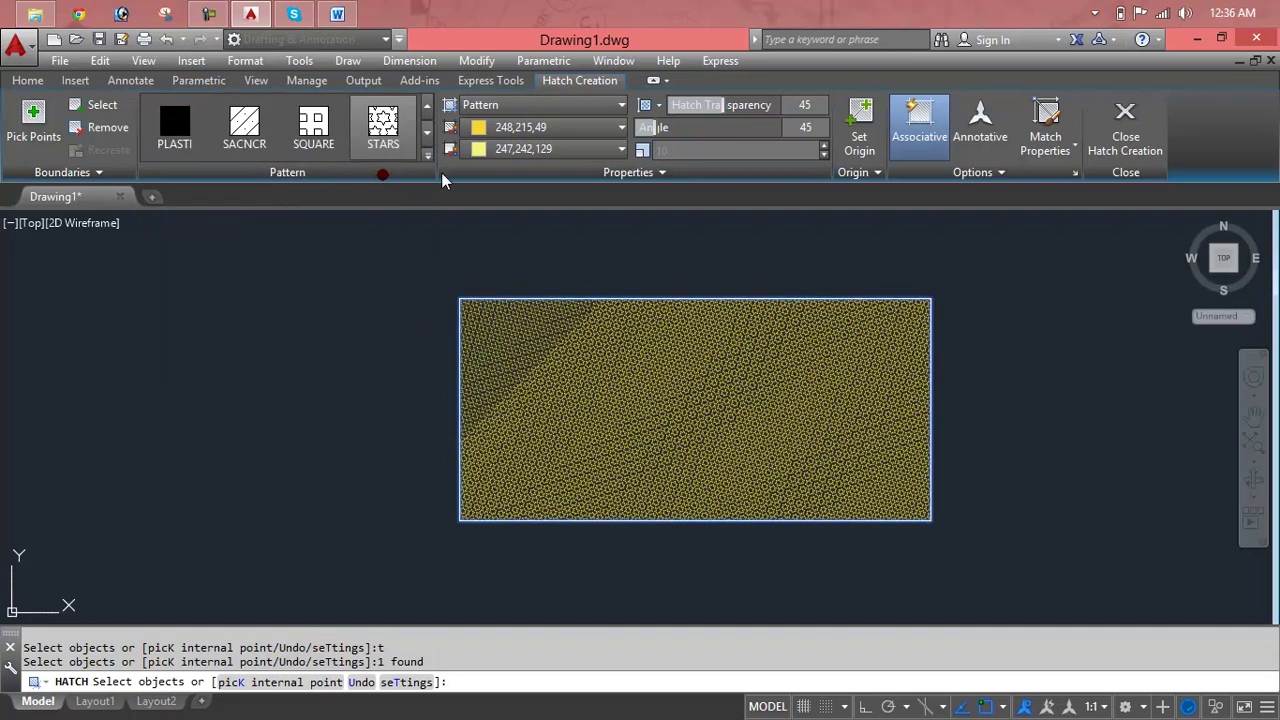
left_click(431, 160)
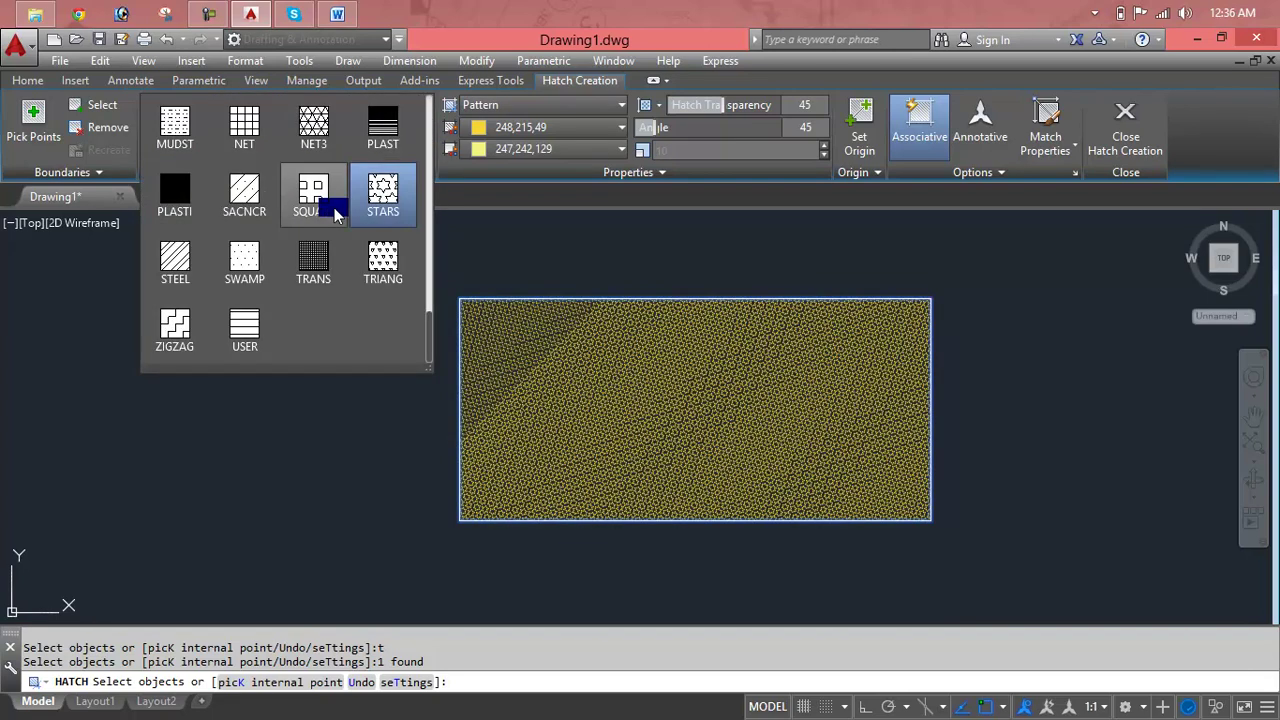
left_click(328, 202)
left_click(430, 162)
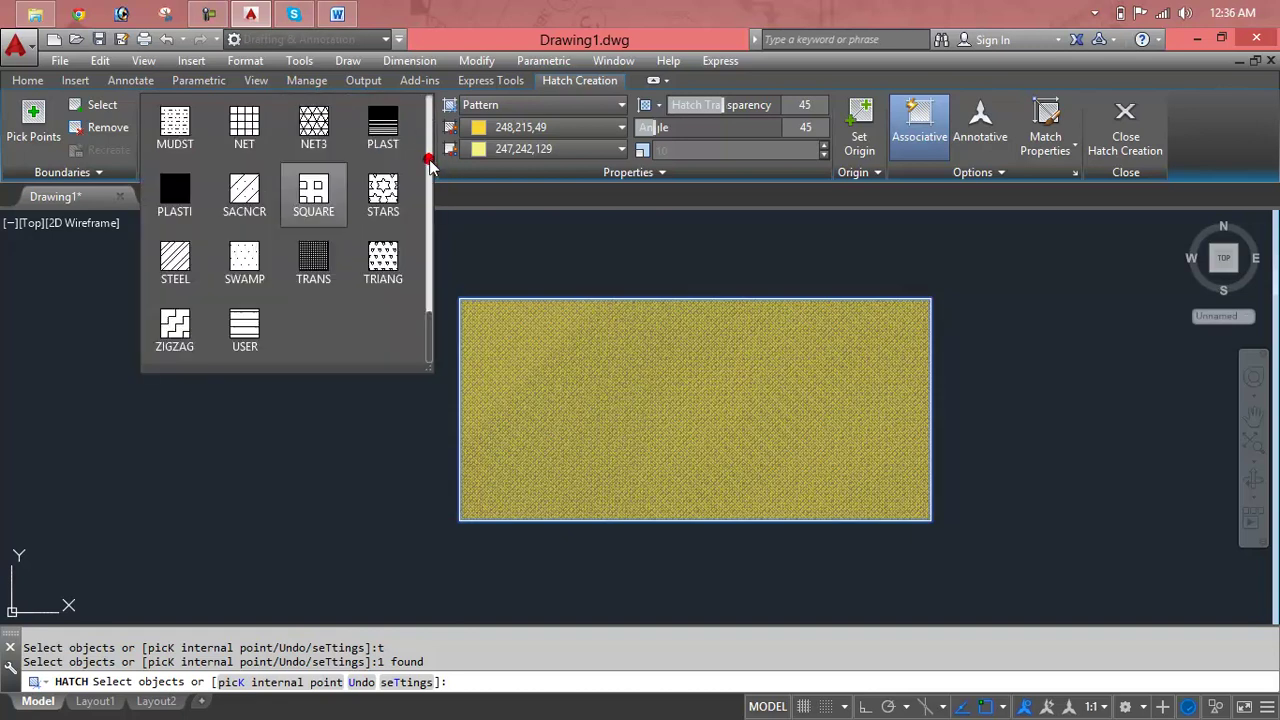
scroll(408, 200, "up", 5)
scroll(413, 218, "down", 5)
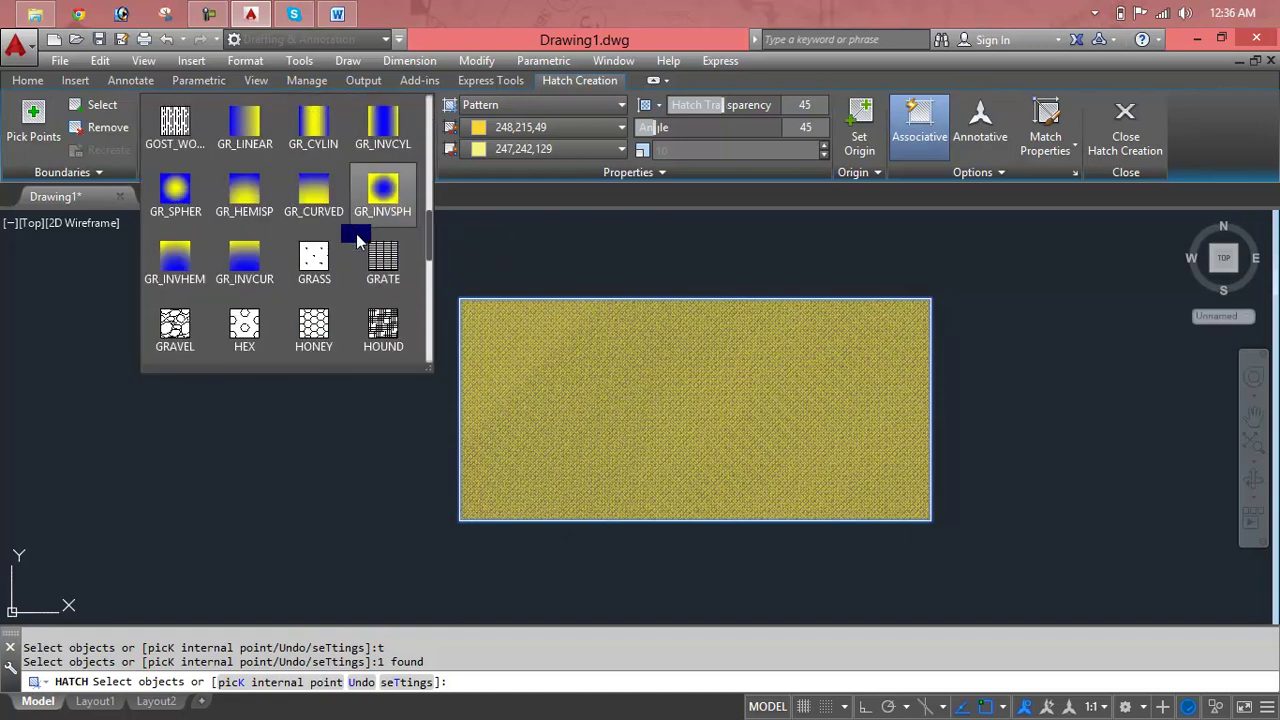
left_click(193, 328)
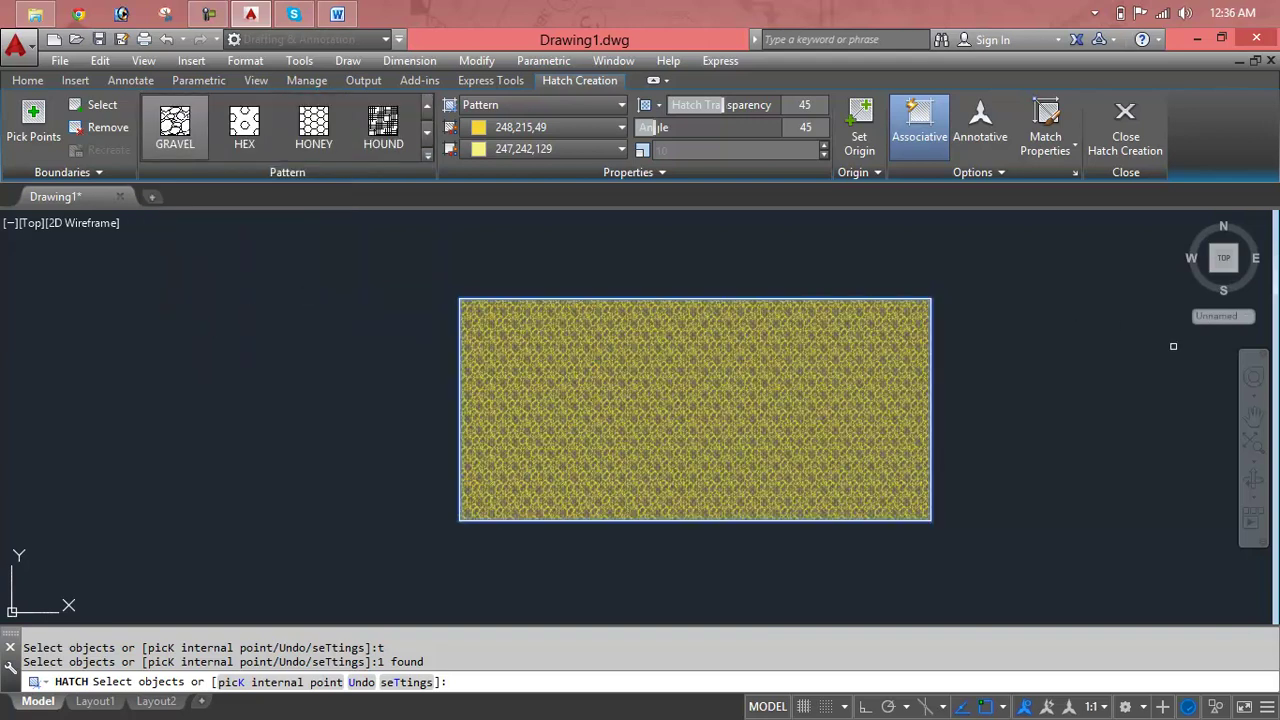
Try HONEY and BRICK, then settle on the AR-B816C diagonal brick pattern
scroll(935, 318, "up", 5)
scroll(862, 310, "up", 3)
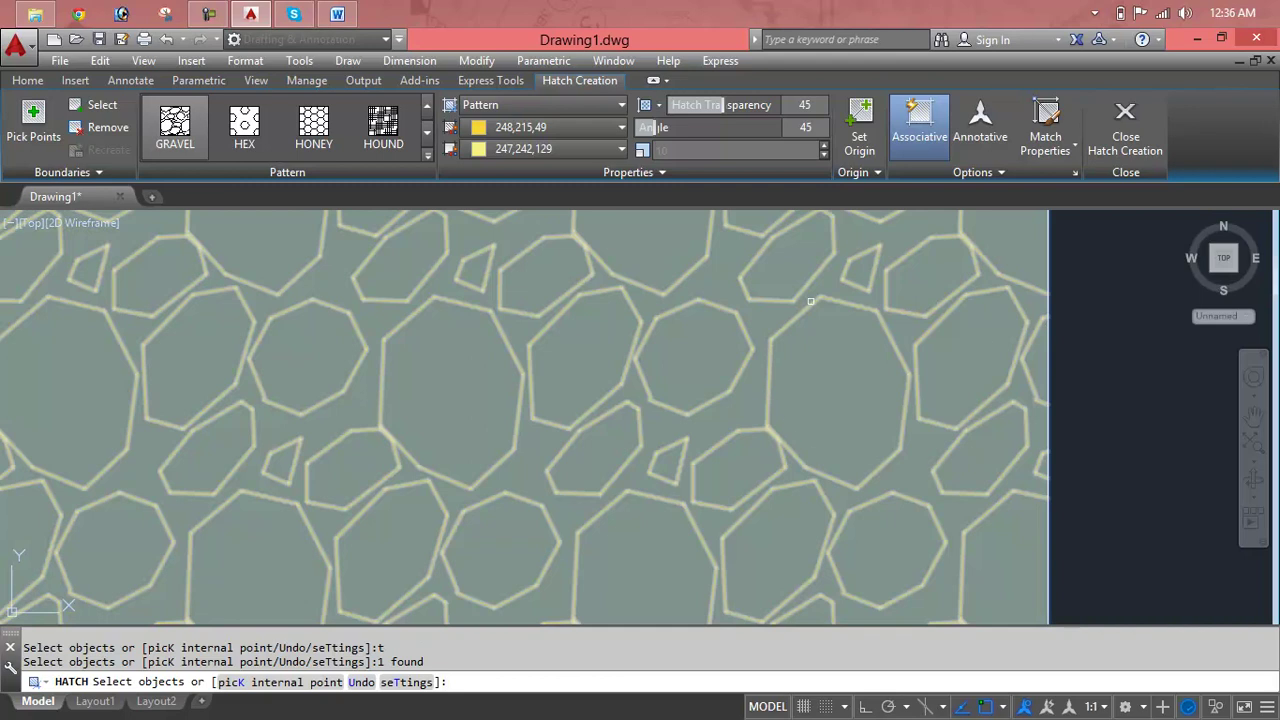
scroll(810, 300, "down", 10)
scroll(755, 325, "down", 2)
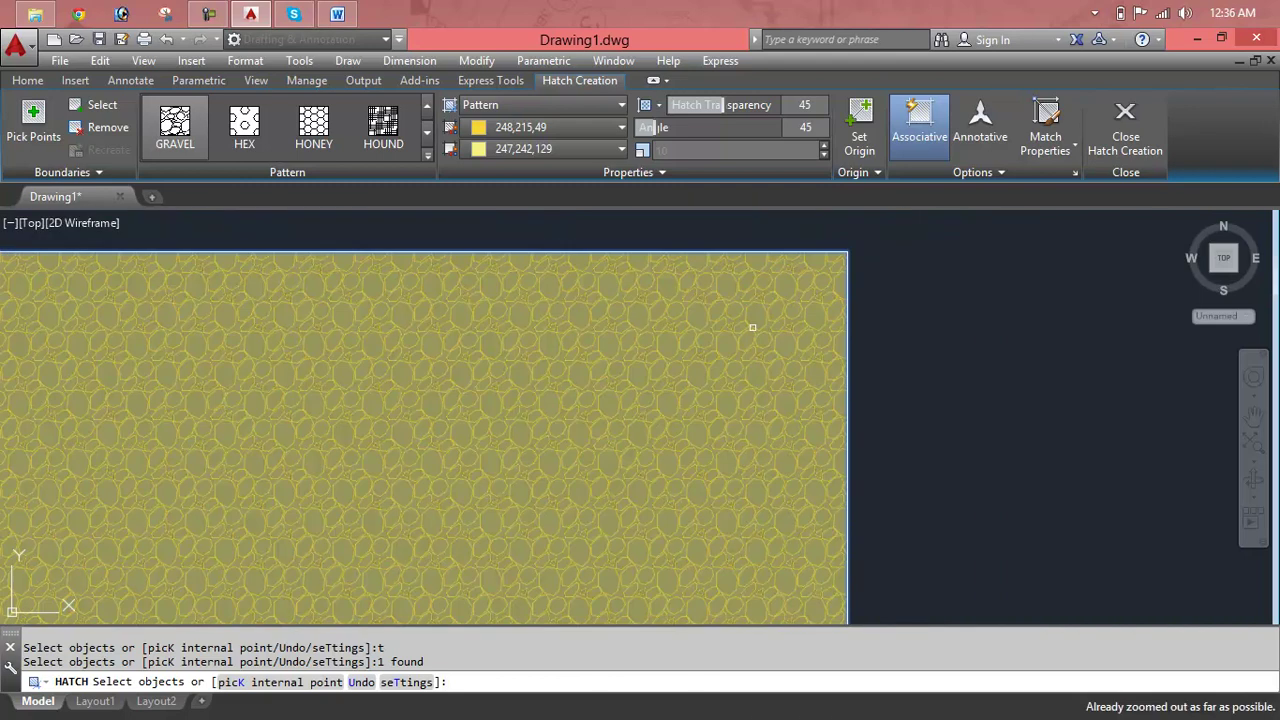
scroll(737, 337, "up", 2)
scroll(985, 309, "down", 4)
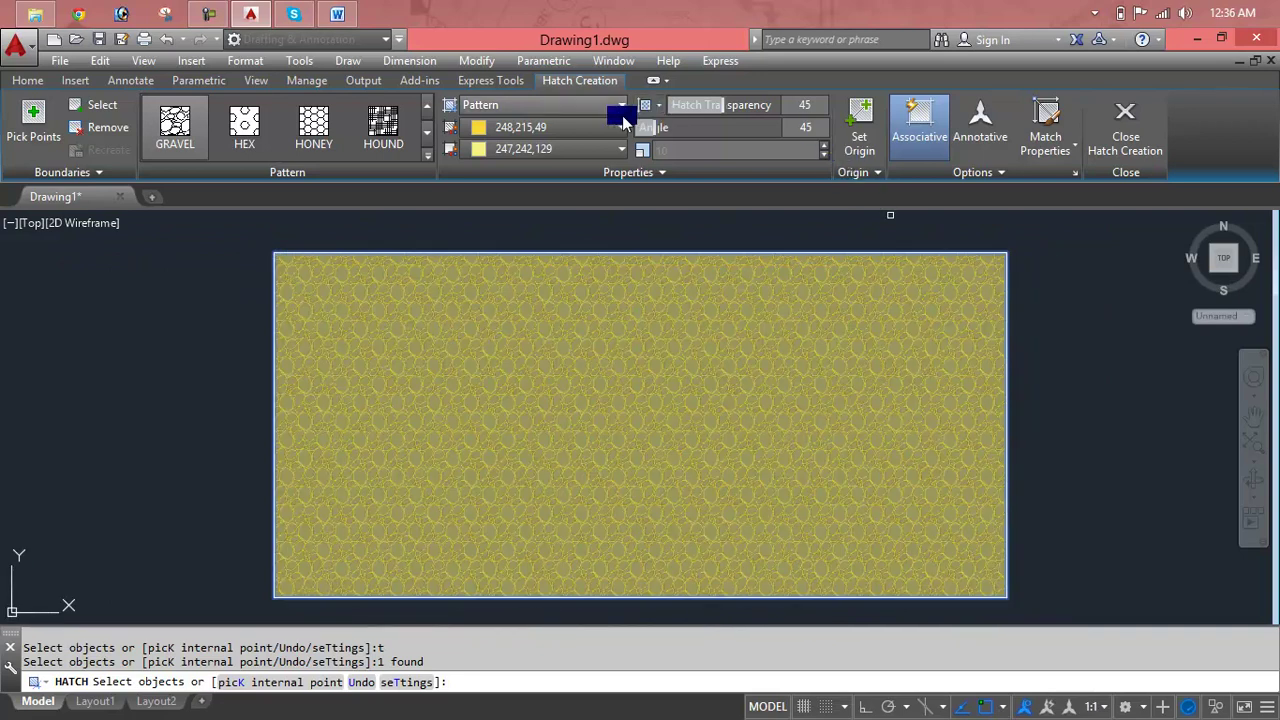
left_click(336, 140)
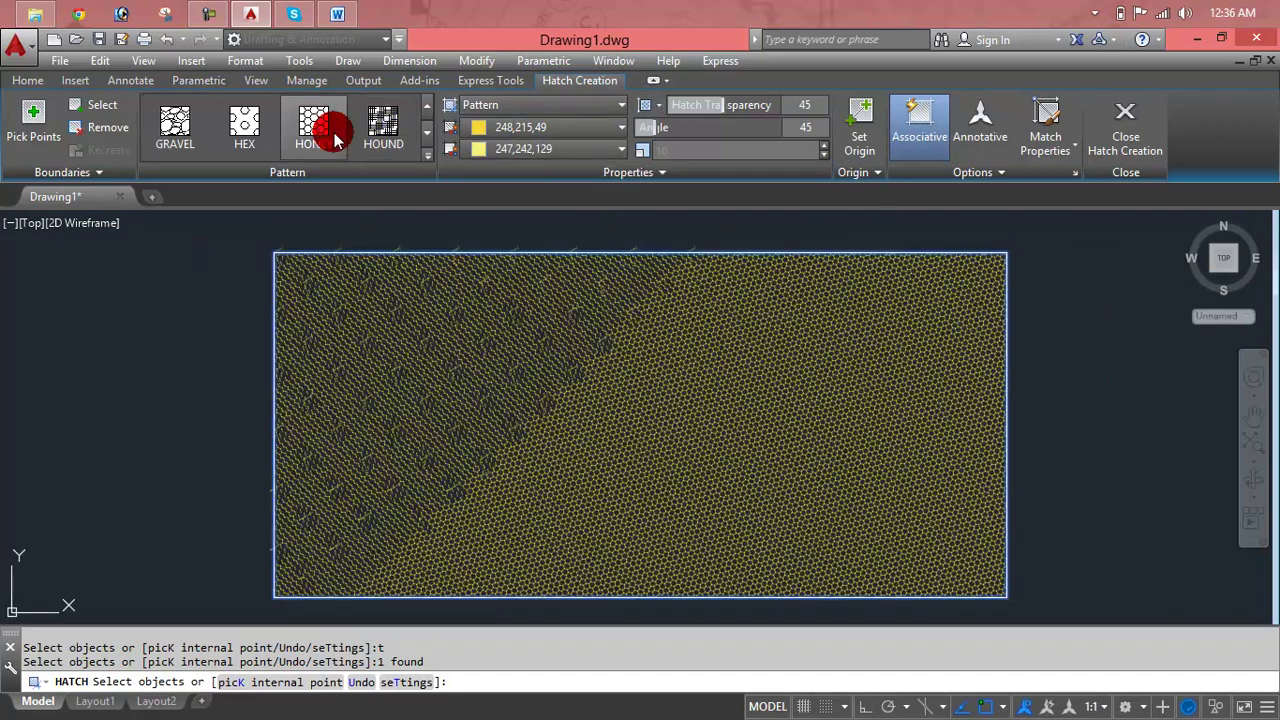
left_click(426, 159)
scroll(377, 168, "up", 5)
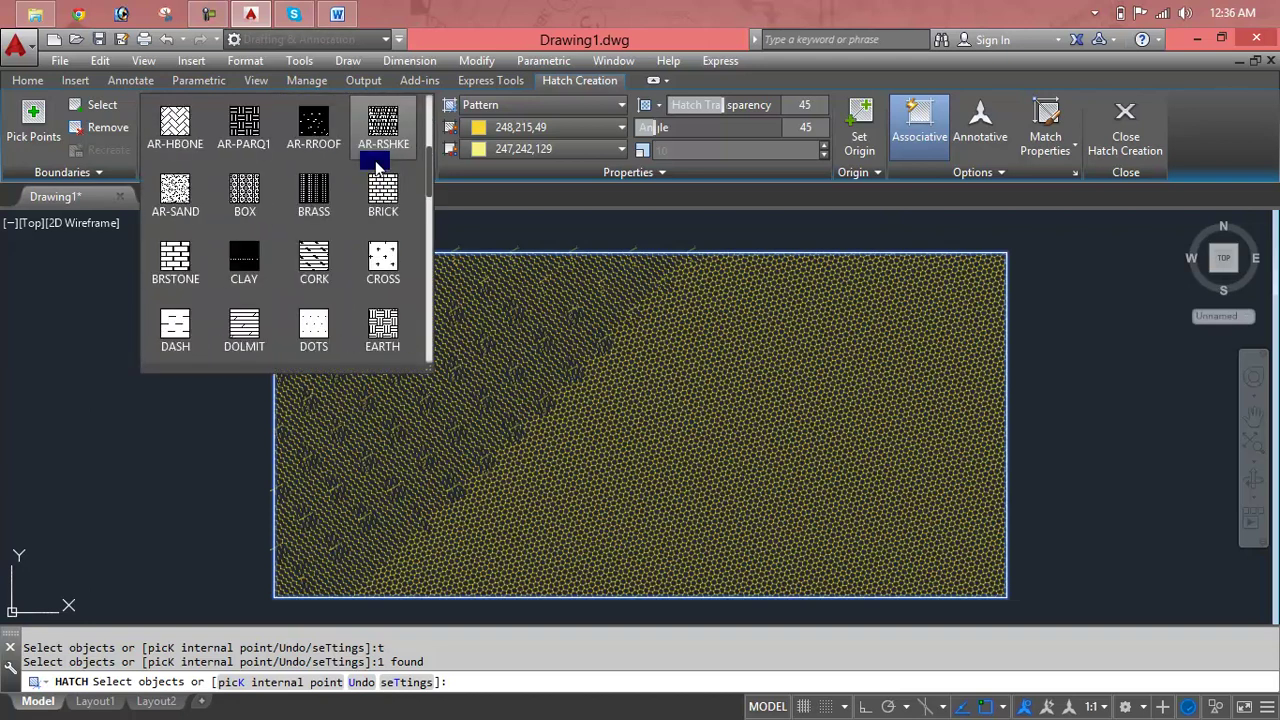
left_click(381, 186)
left_click(427, 160)
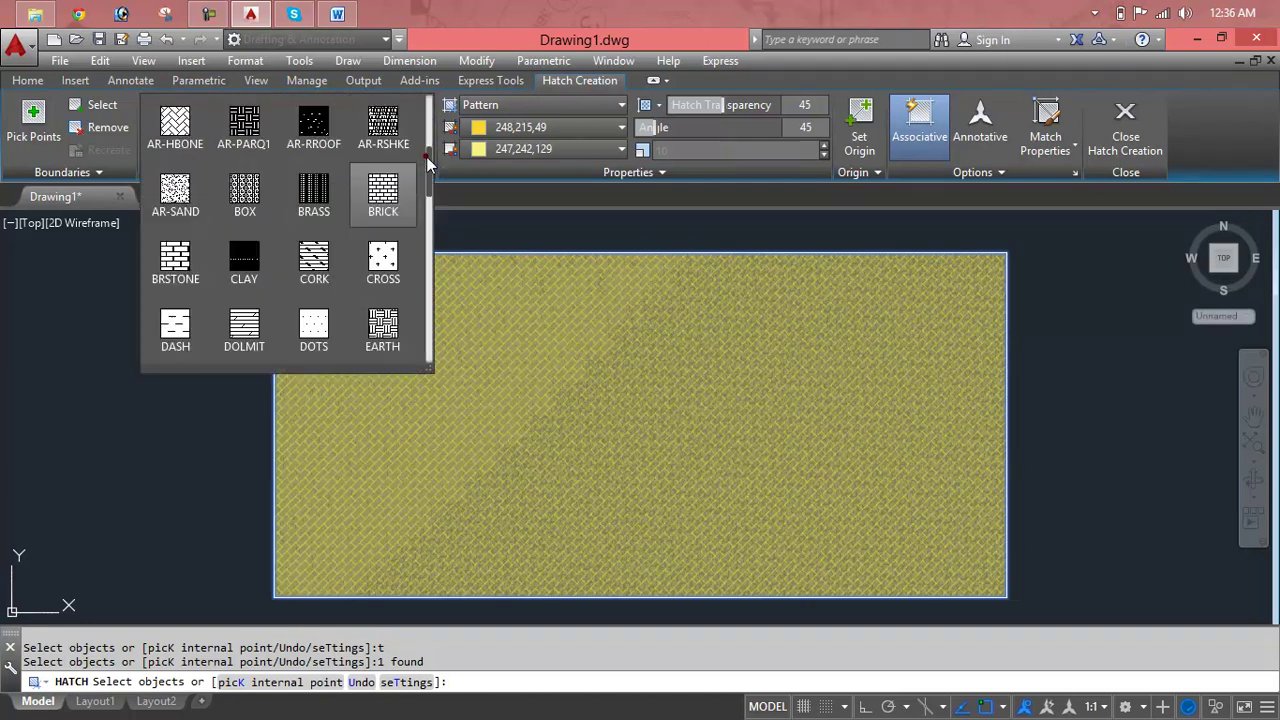
scroll(418, 206, "up", 3)
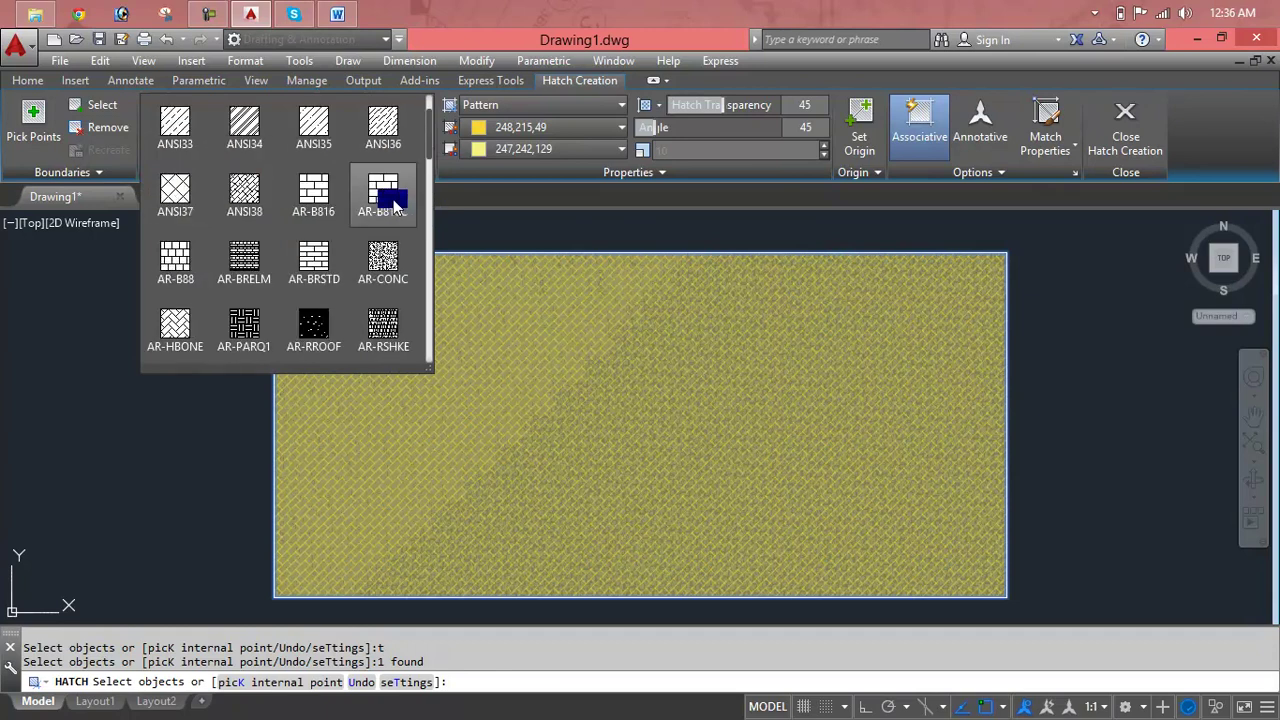
left_click(388, 200)
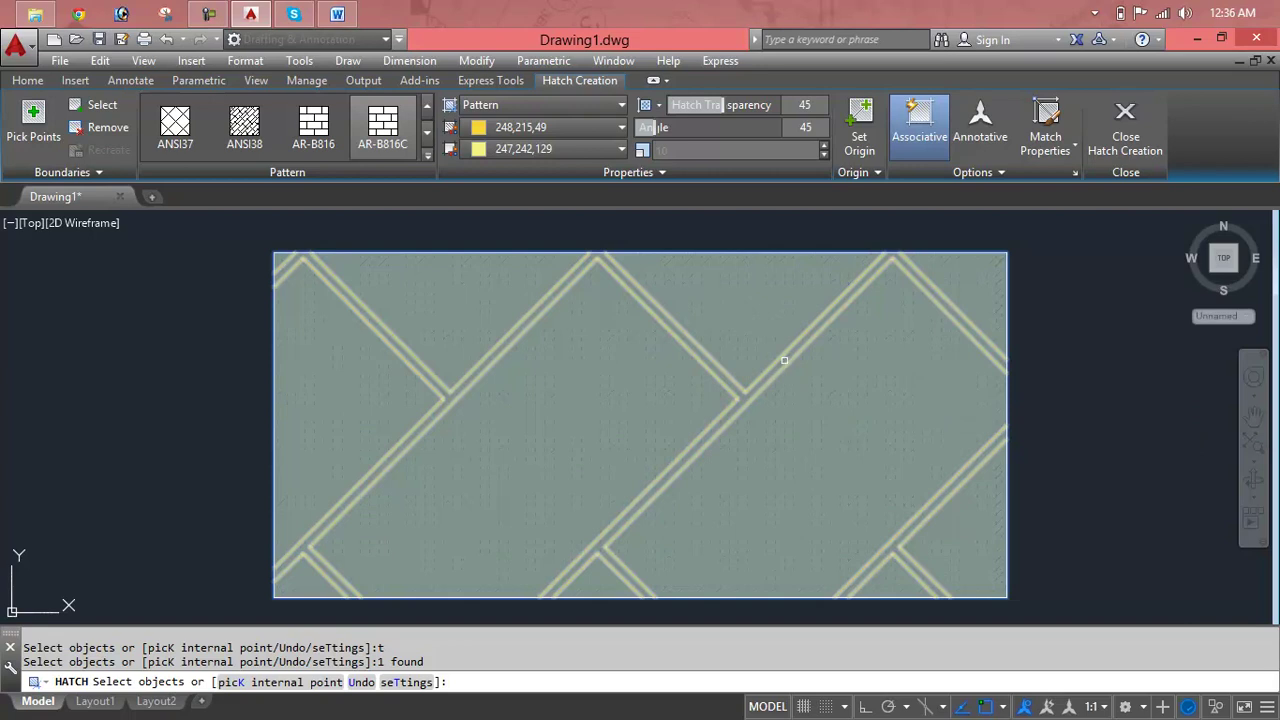
Switch the hatch to a Solid fill in dark red 153,27,30
left_click(565, 105)
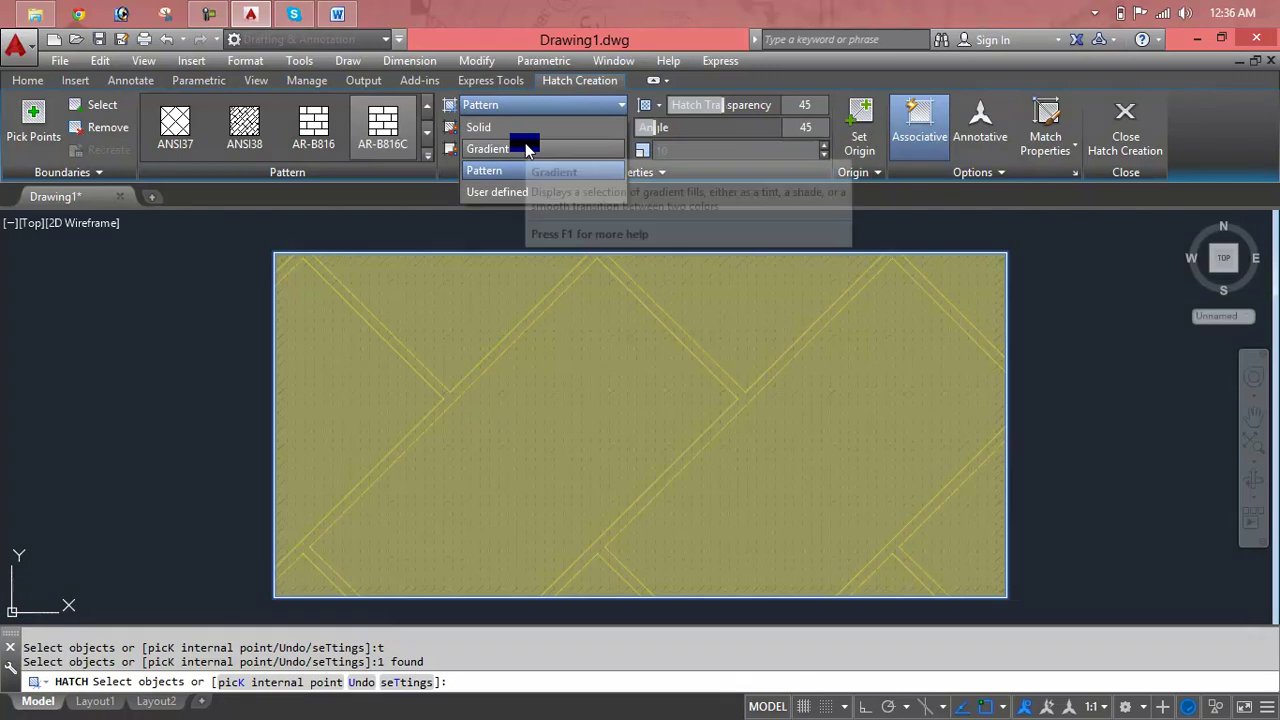
left_click(478, 127)
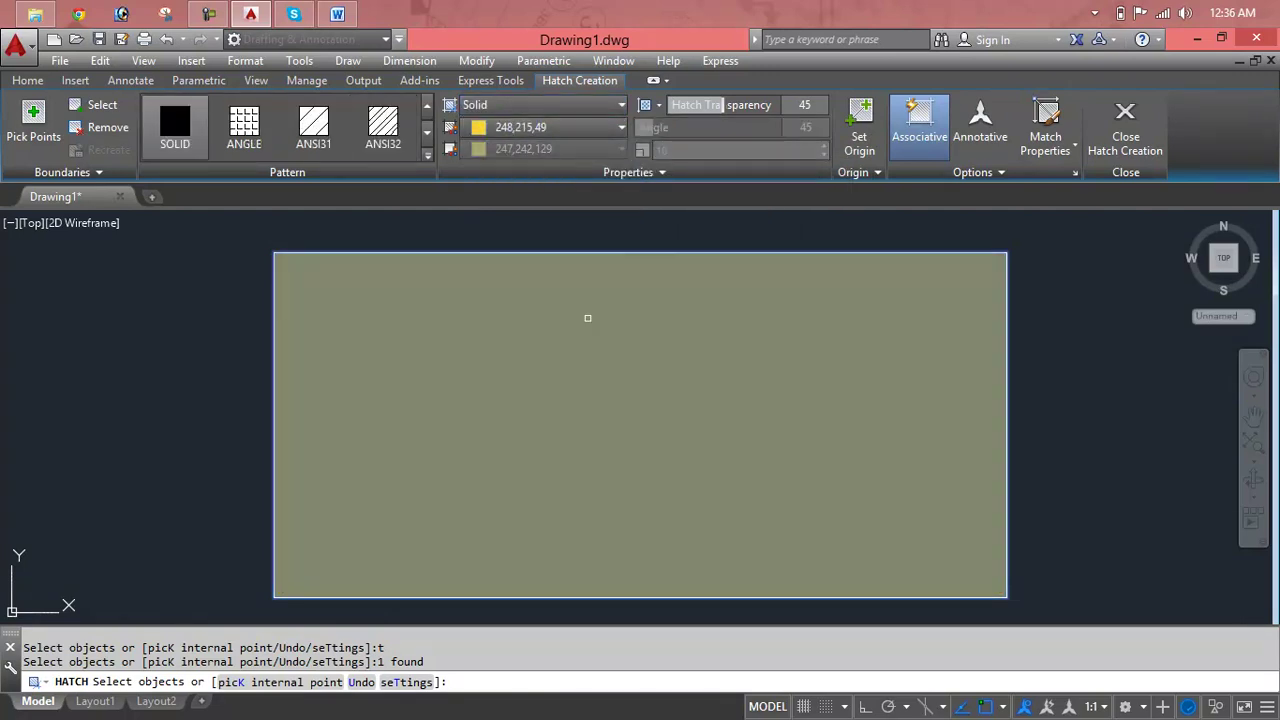
left_click(540, 127)
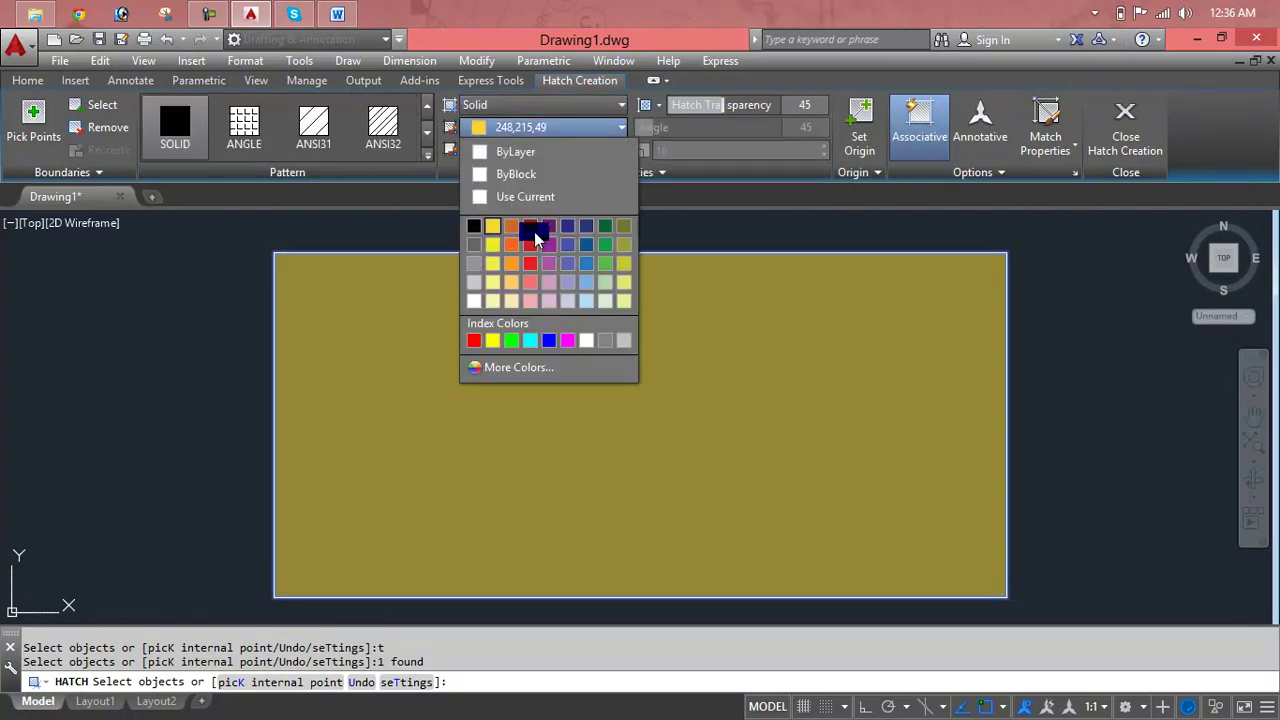
left_click(531, 232)
Try the GR_INVHEM and GR_INVCUR gradients, then set the hatch type back to Pattern
left_click(549, 105)
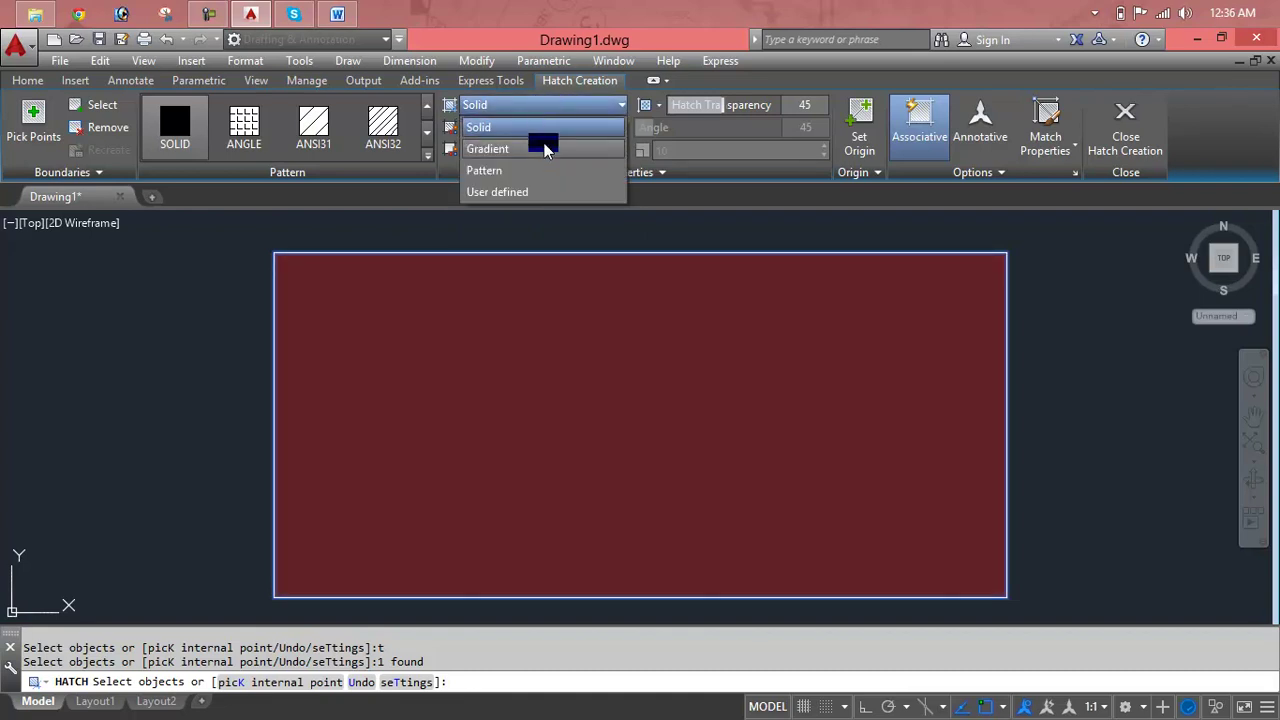
left_click(549, 148)
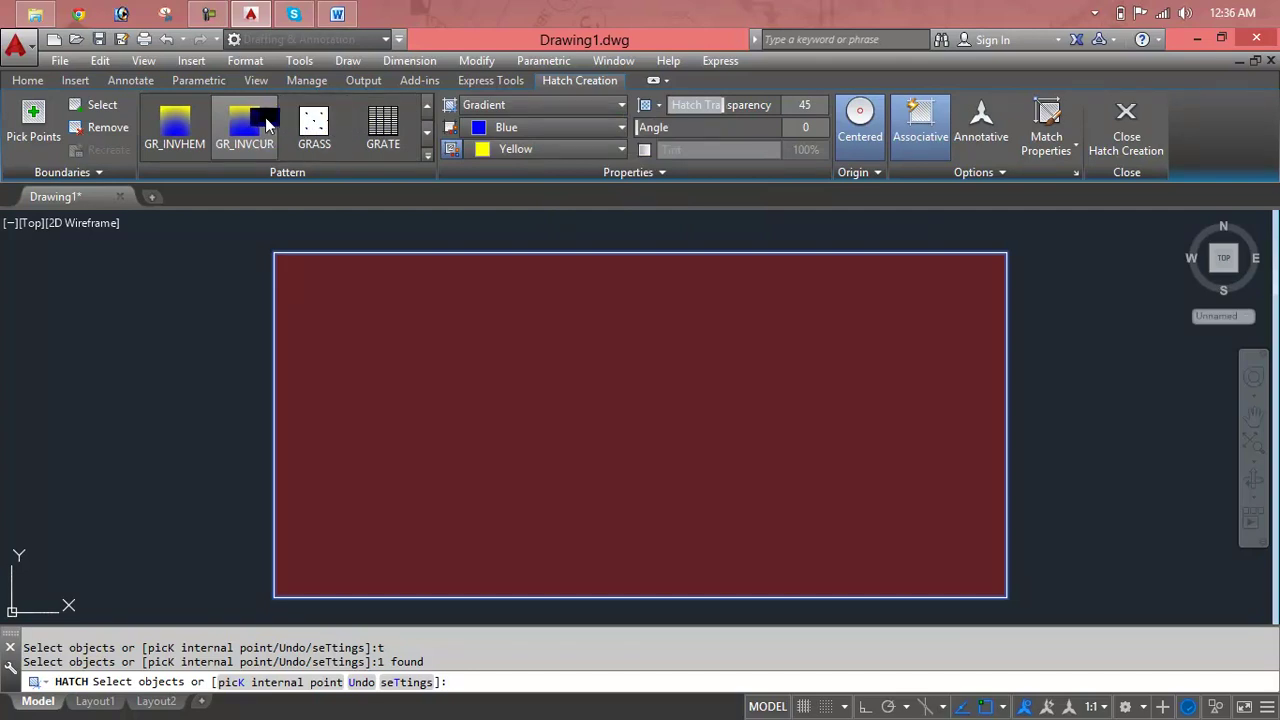
left_click(172, 125)
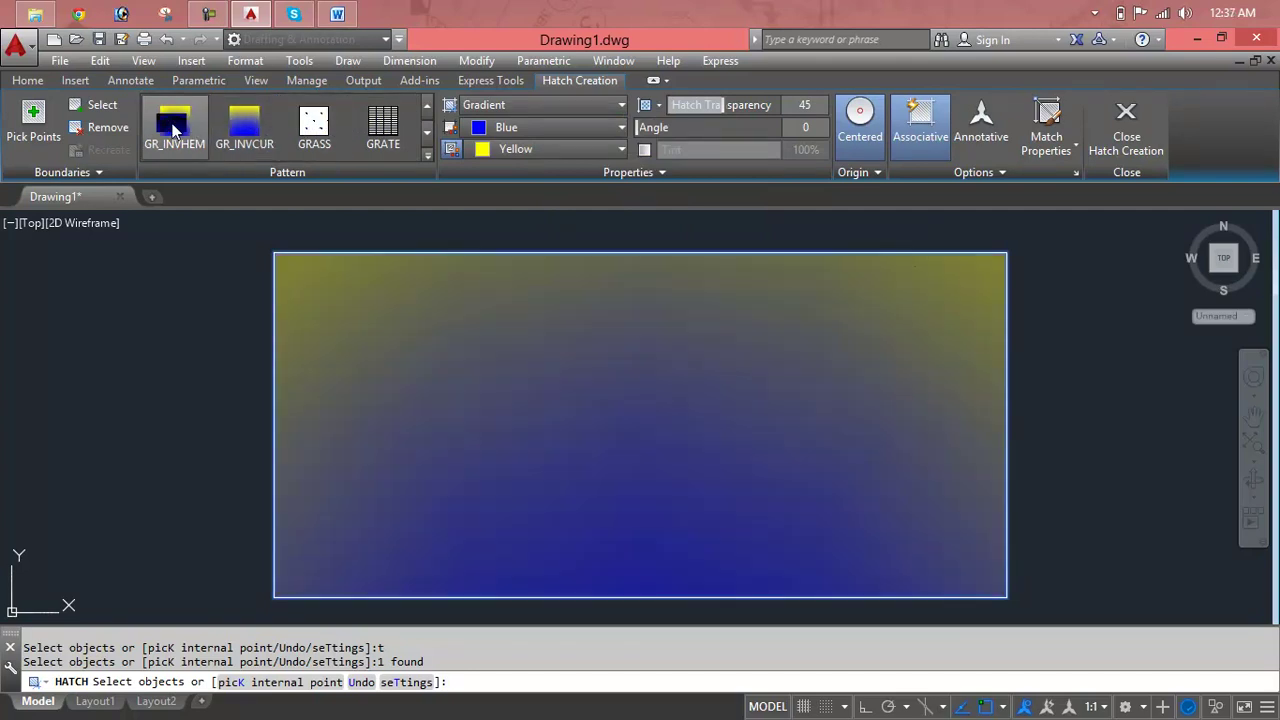
left_click(242, 135)
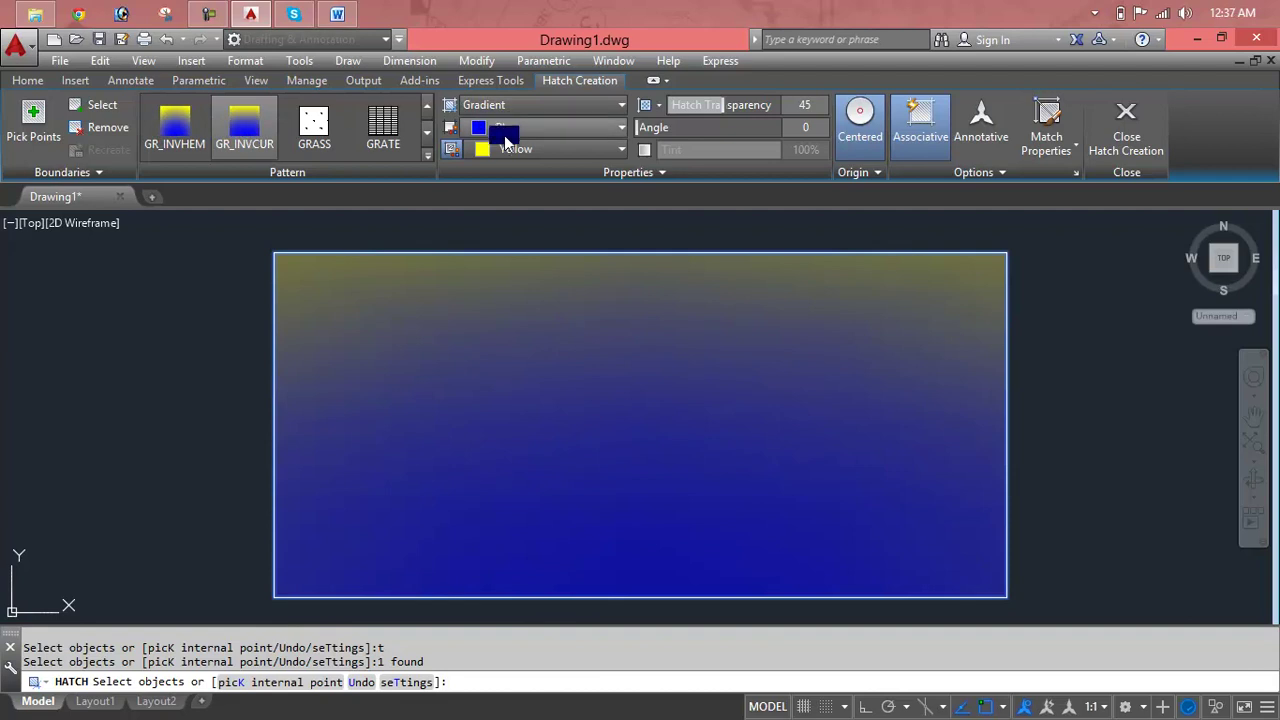
left_click(519, 108)
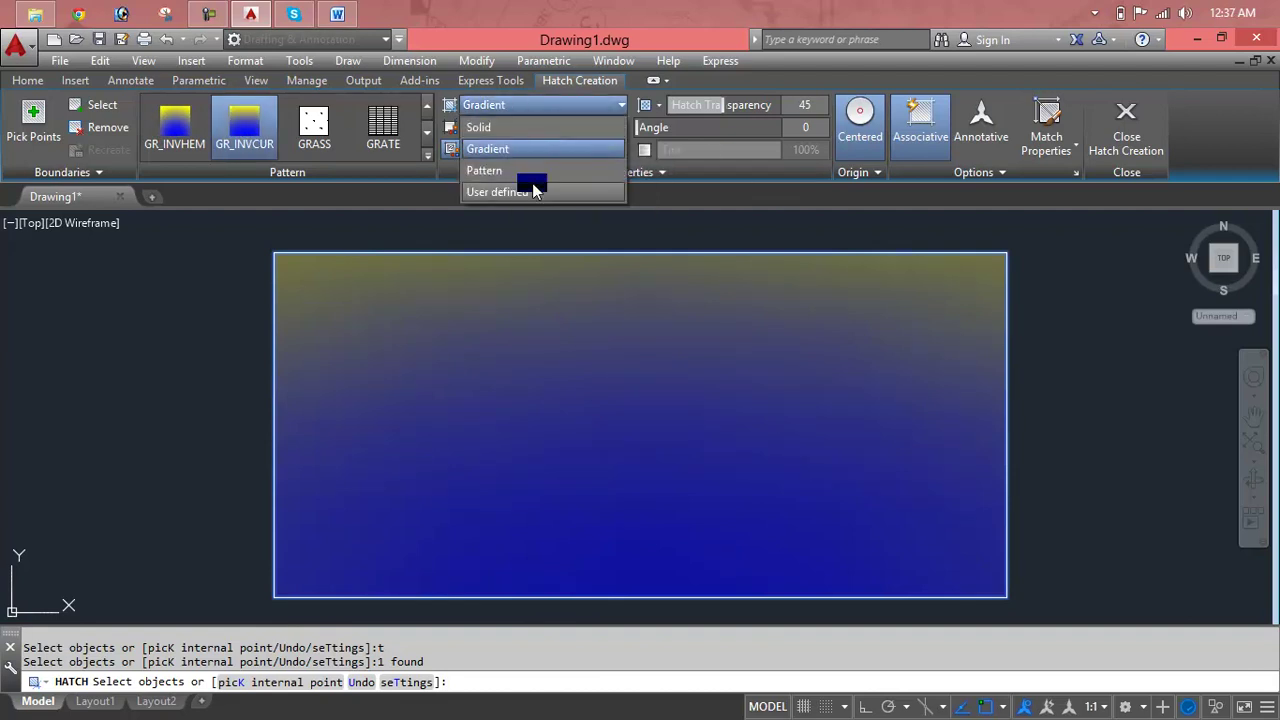
left_click(536, 170)
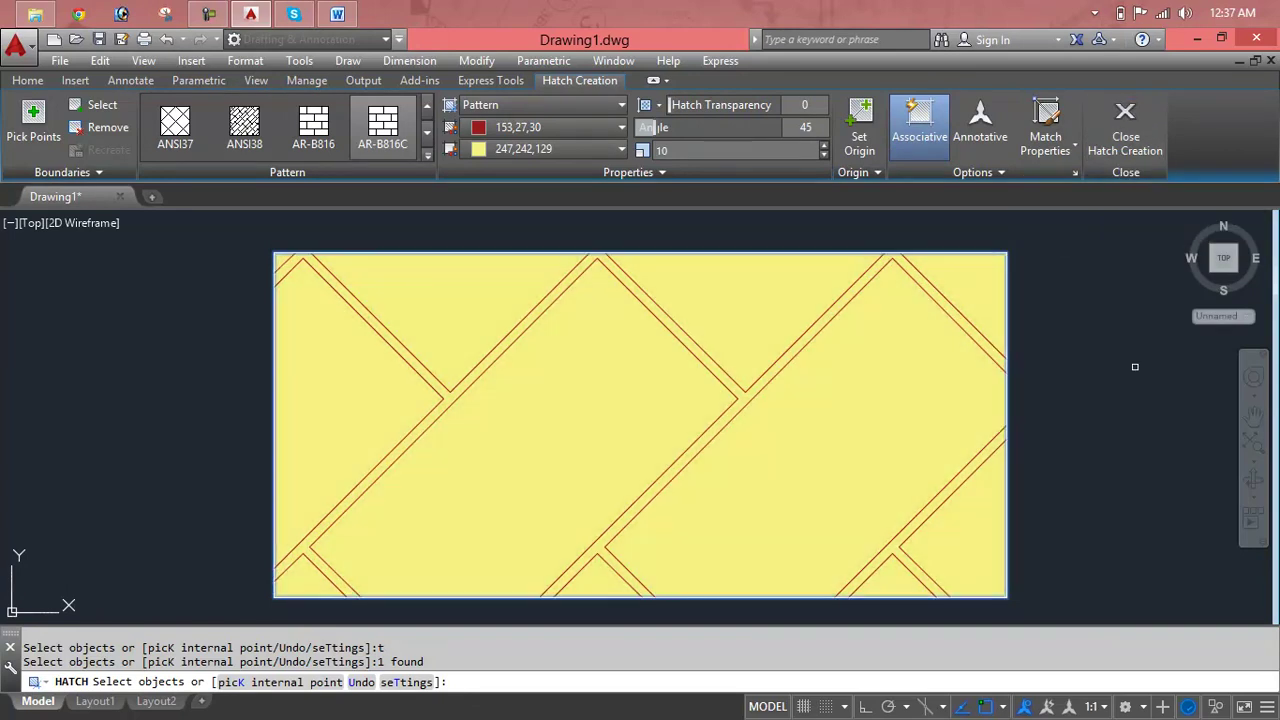
Lower the hatch transparency to 13
left_click(810, 104)
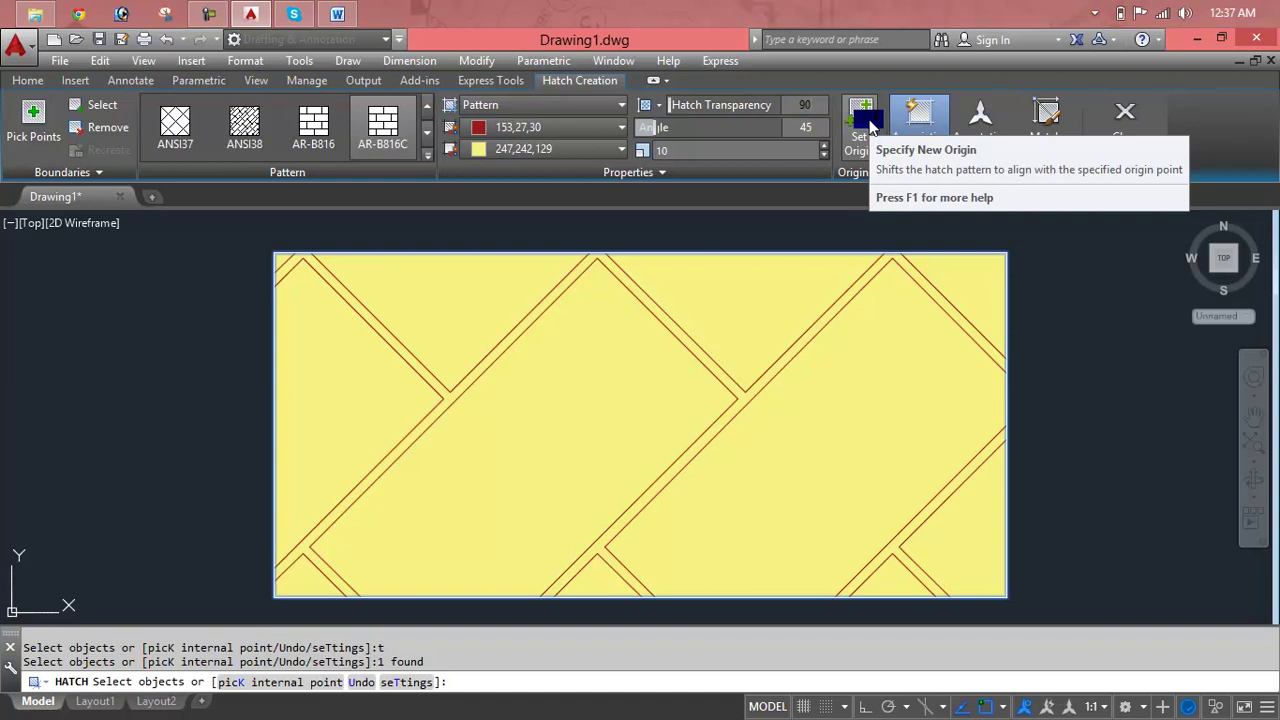
type("0")
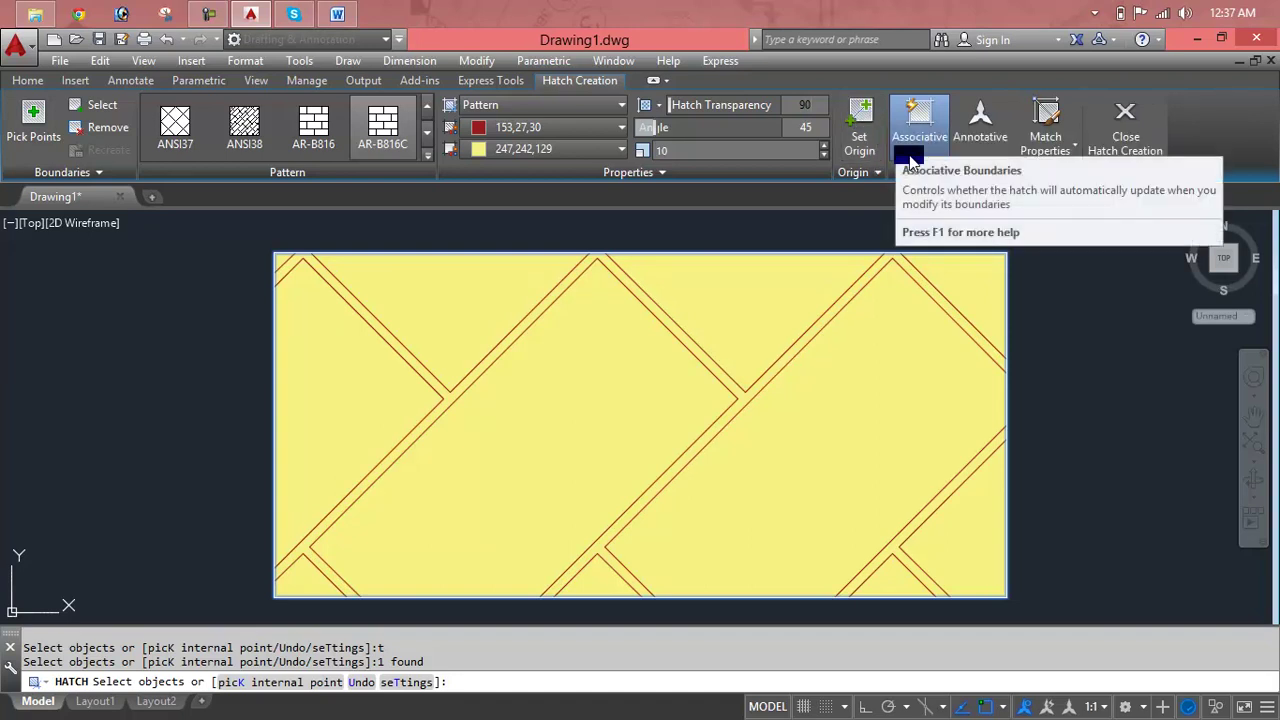
key("Return")
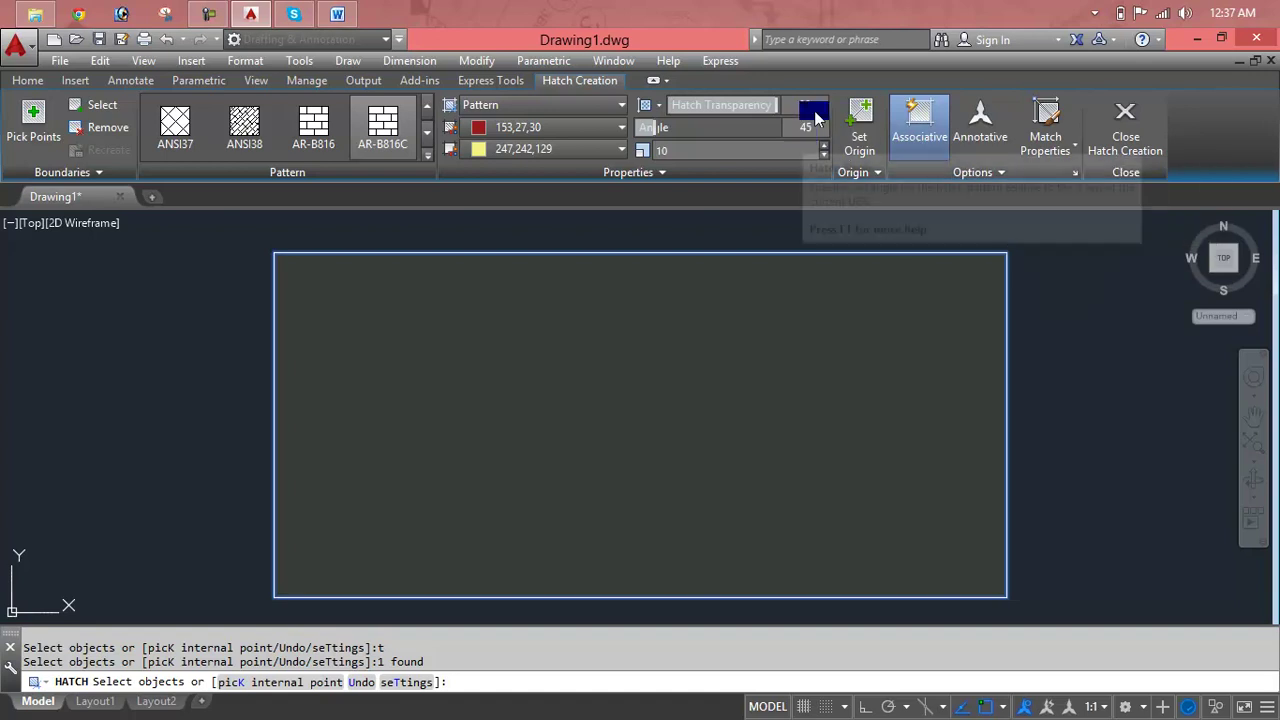
left_click_drag(812, 106, 679, 117)
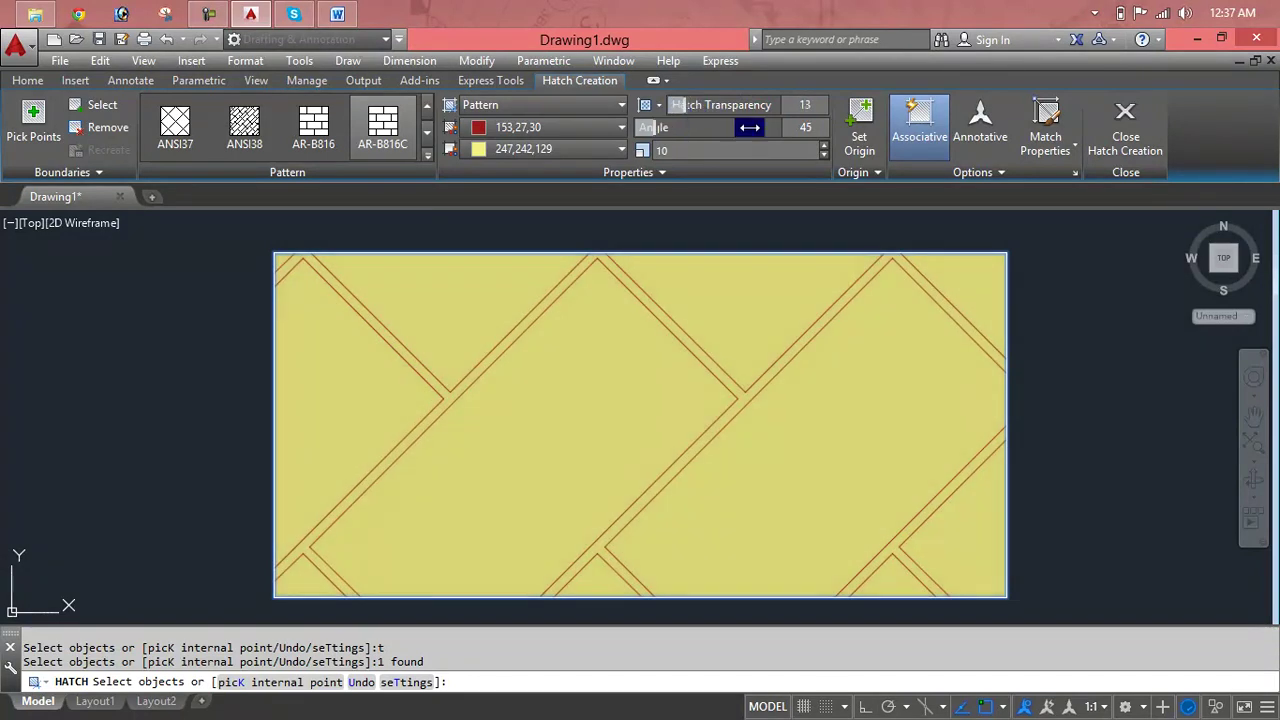
Set the brick pattern angle to 0 so the bricks lie horizontally
left_click_drag(795, 130, 623, 131)
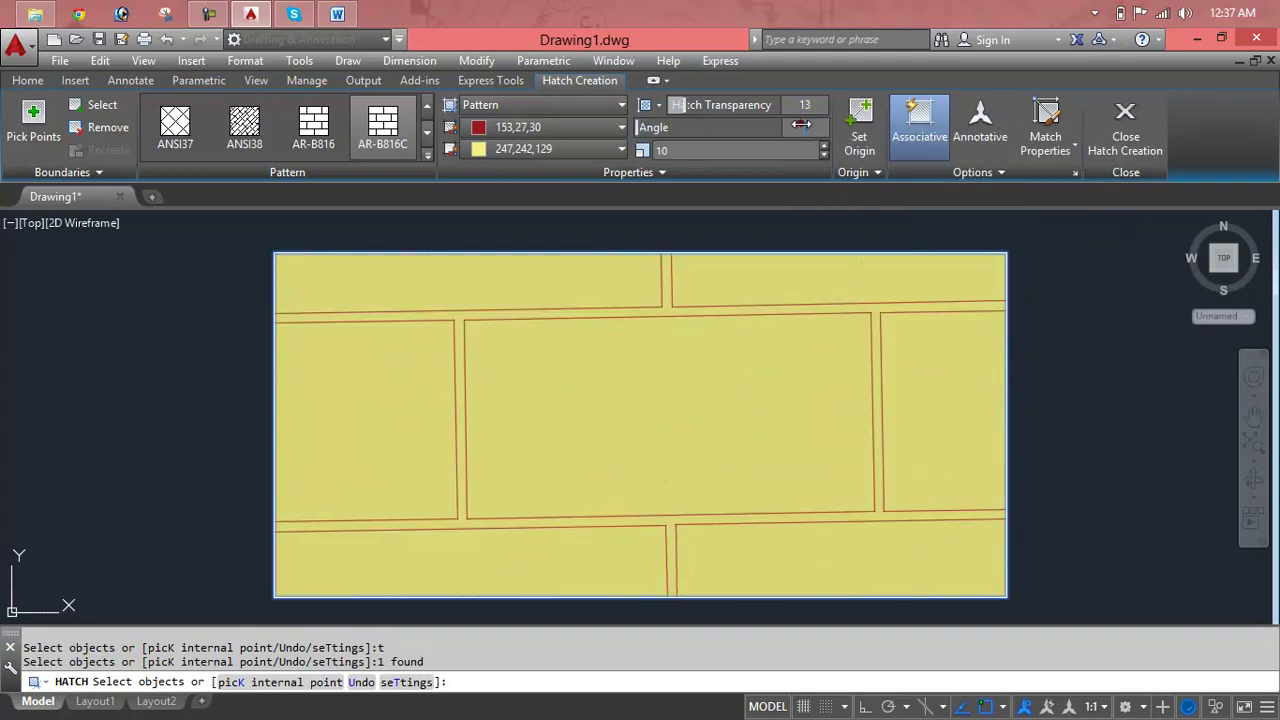
type("0")
key("Return")
type("2")
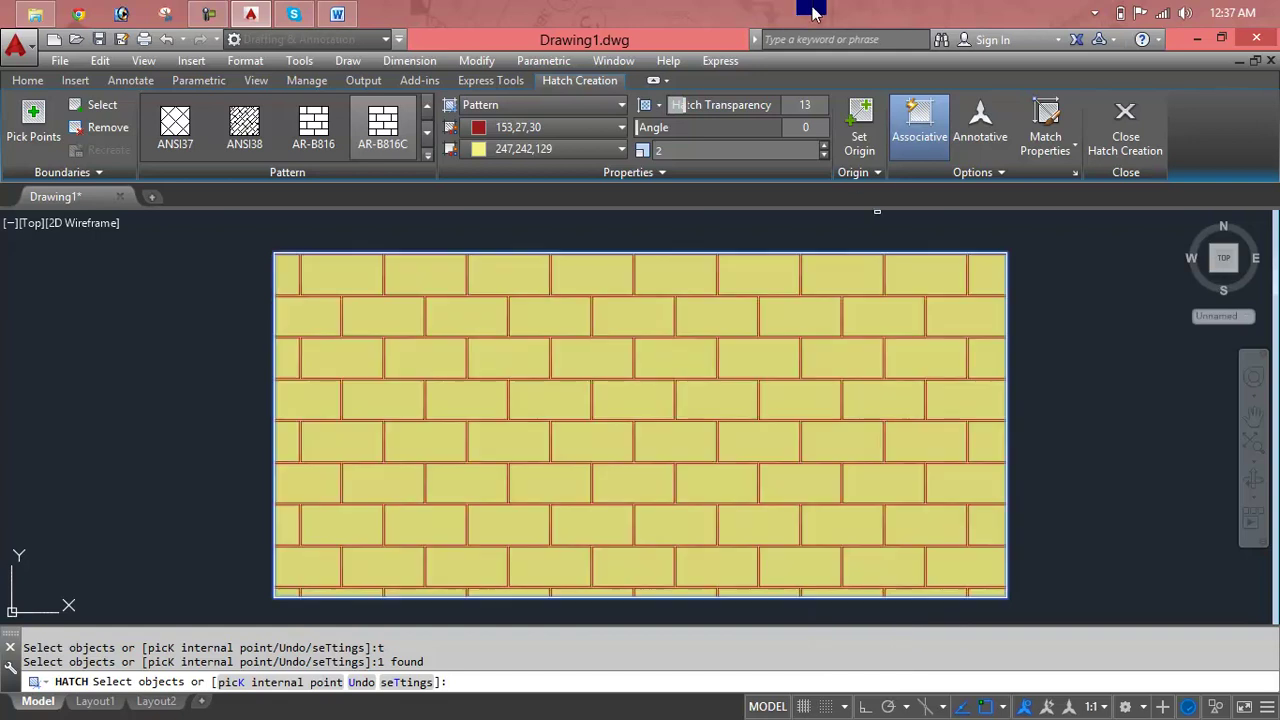
Start Set Origin for the brick hatch and expand the extra hatch properties
left_click(866, 133)
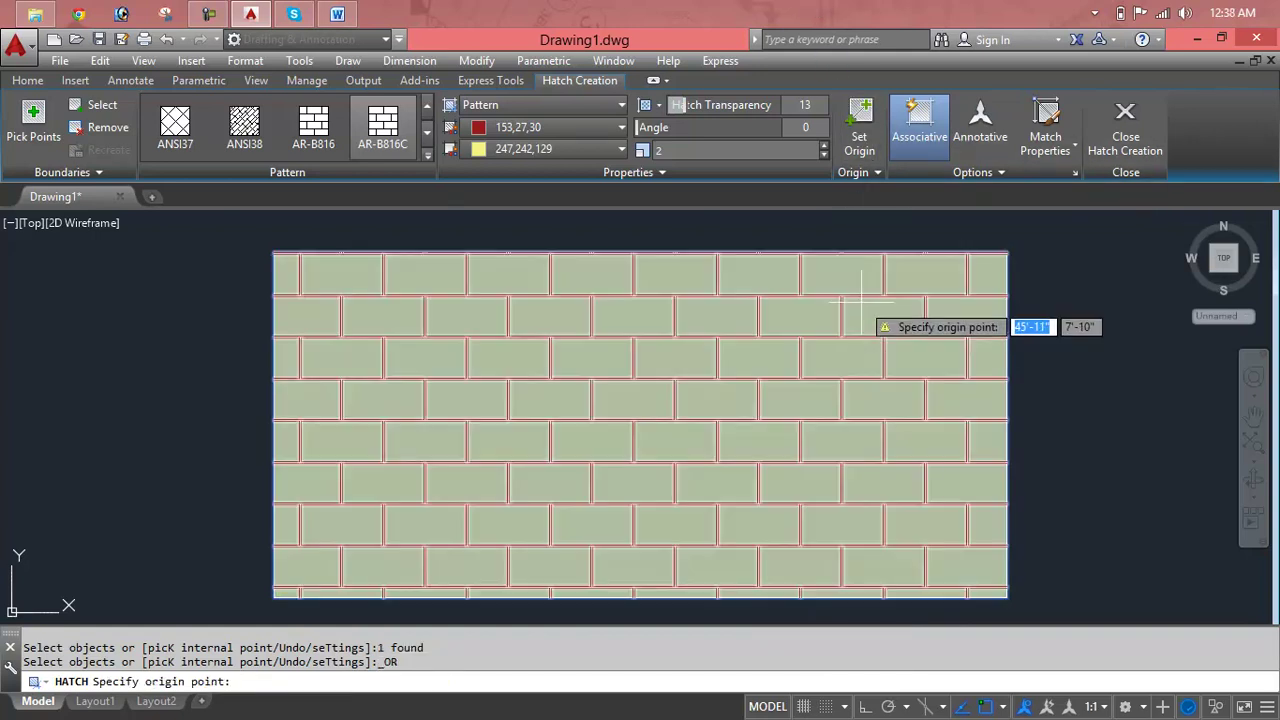
left_click(700, 172)
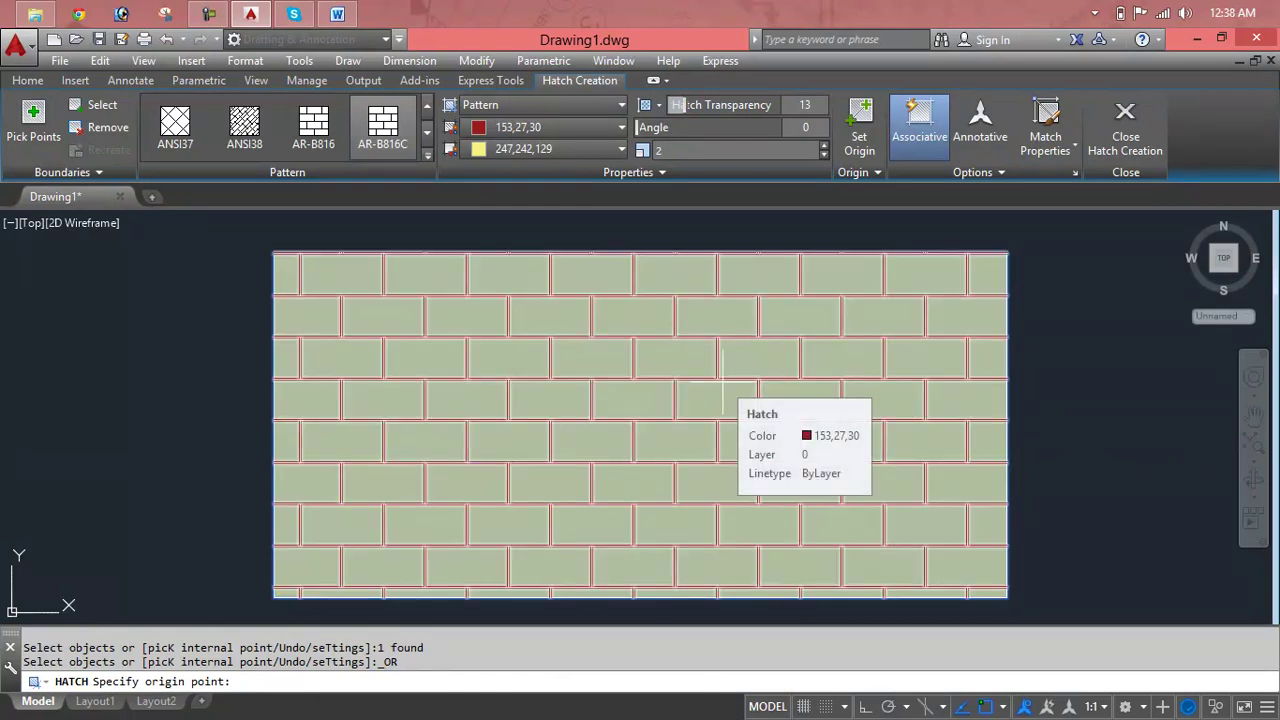
Pick ISO08W100 from the ISO patterns in Hatch and Gradient (T) and preview it
type("t")
key("Return")
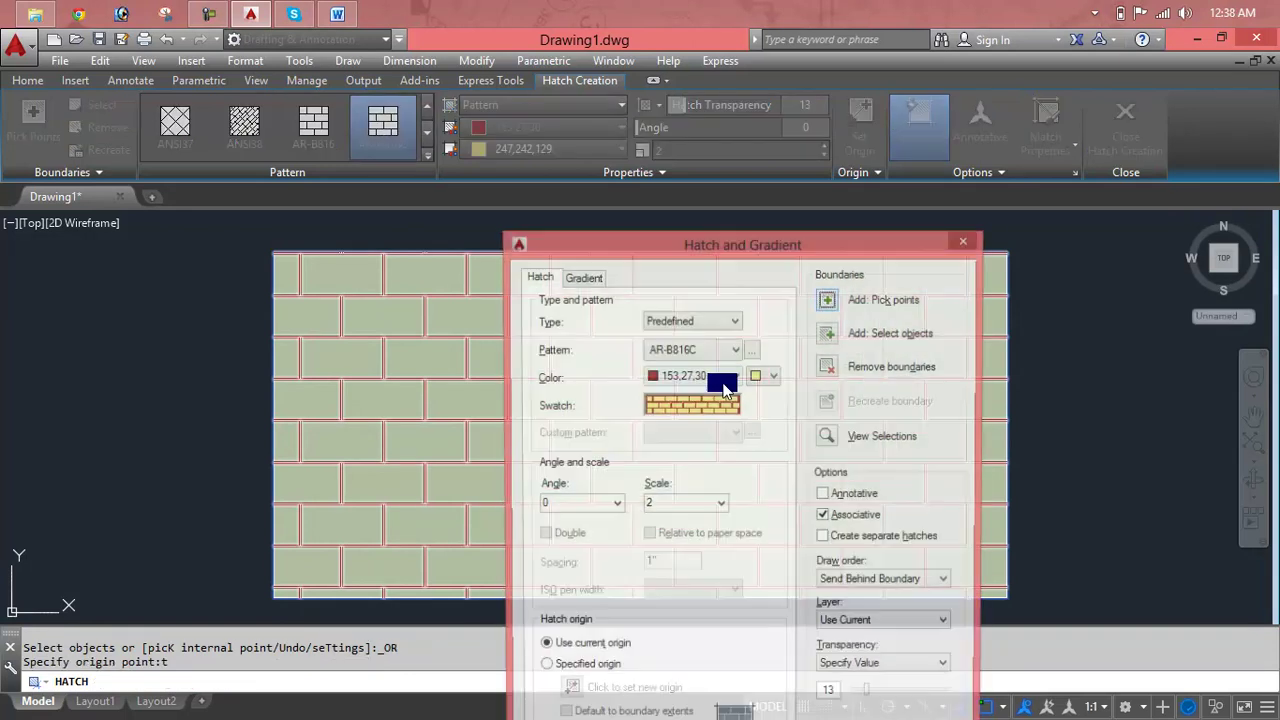
left_click_drag(657, 249, 861, 84)
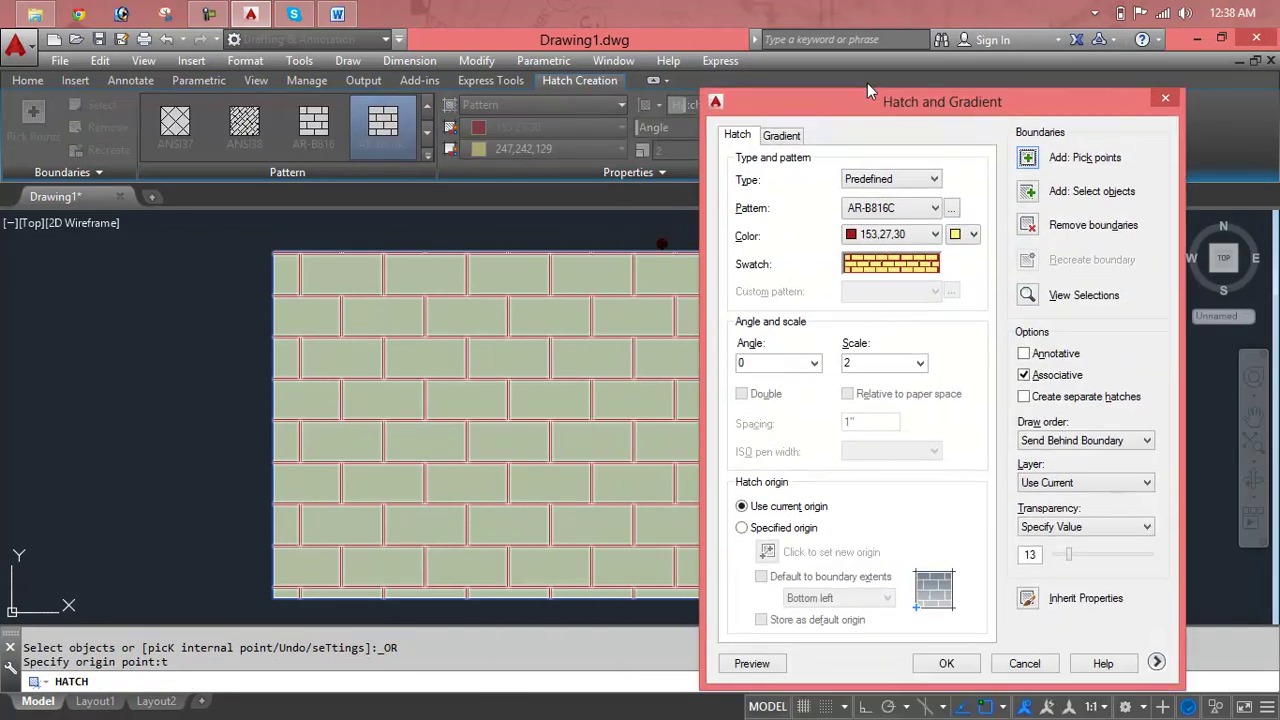
left_click(890, 156)
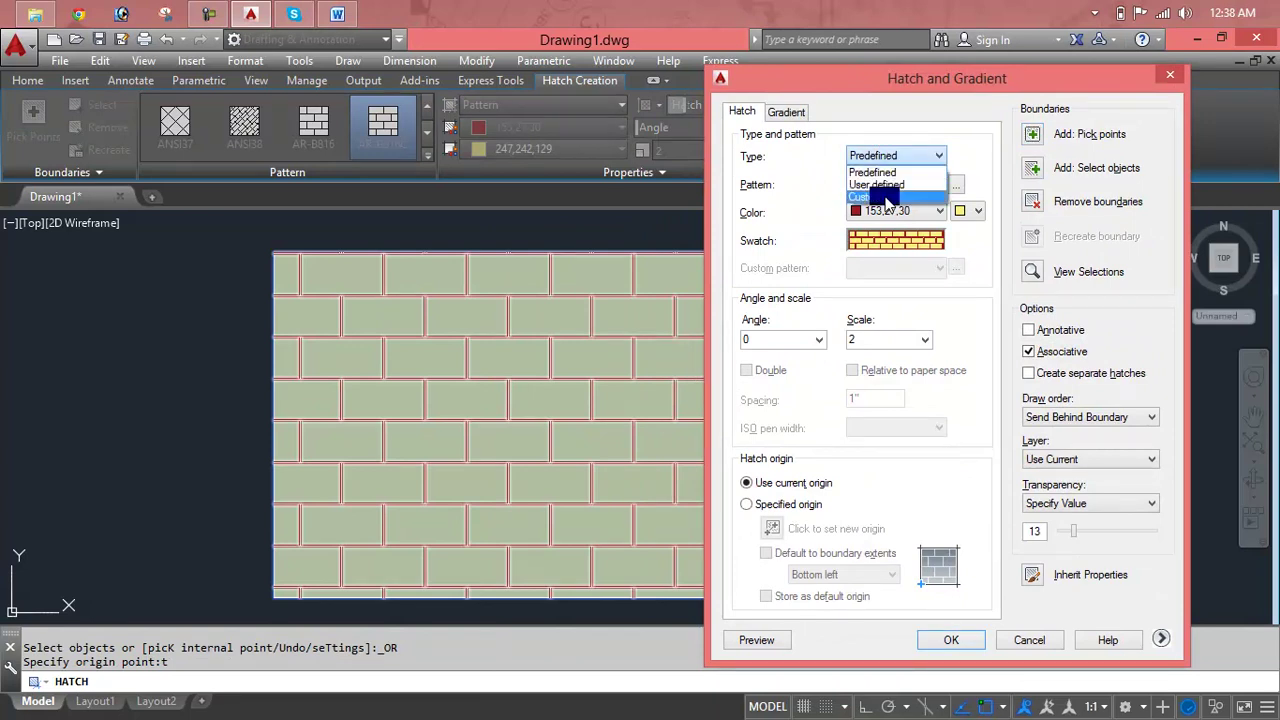
left_click(887, 198)
left_click(890, 242)
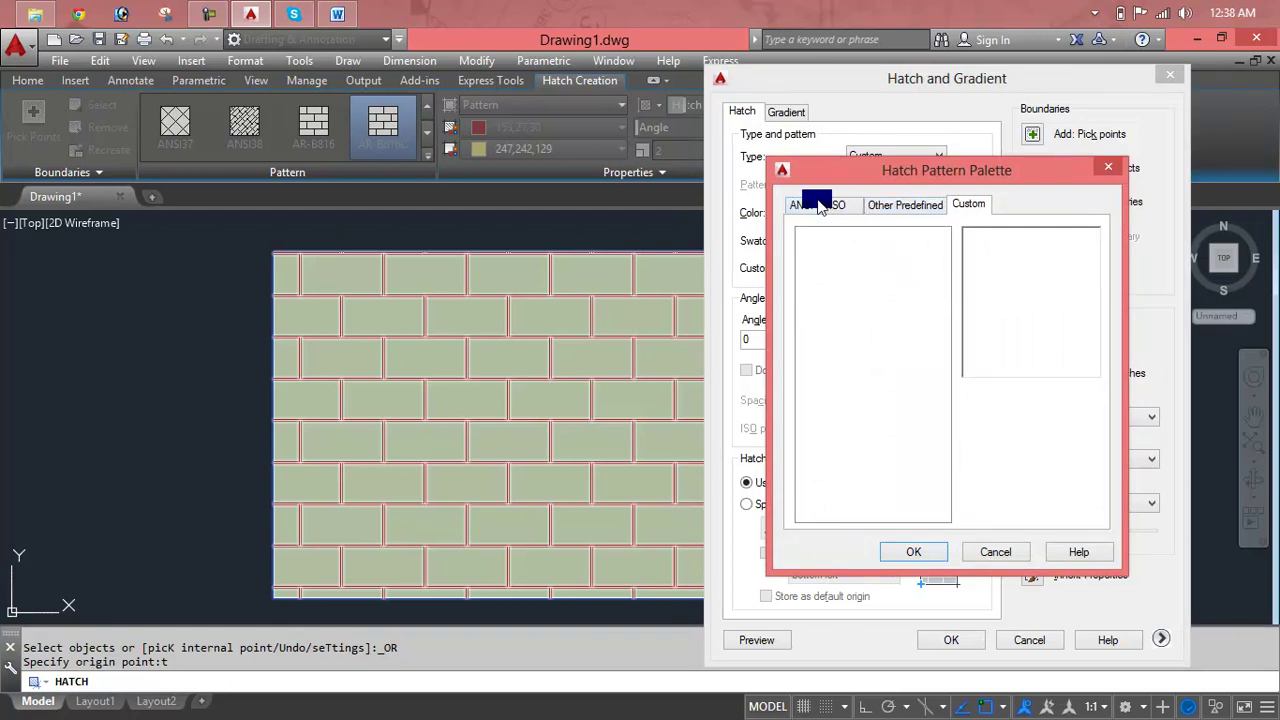
left_click(818, 205)
left_click(837, 204)
left_click(899, 258)
left_click(900, 305)
left_click(962, 310)
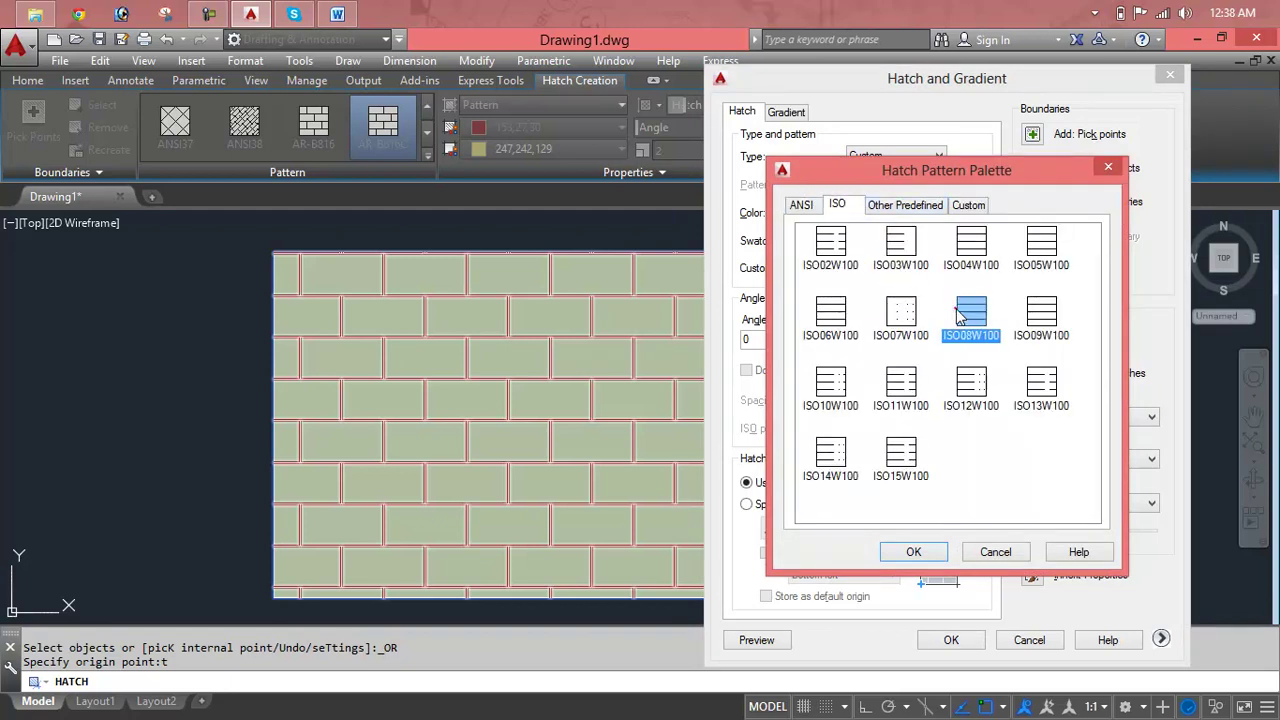
left_click(914, 552)
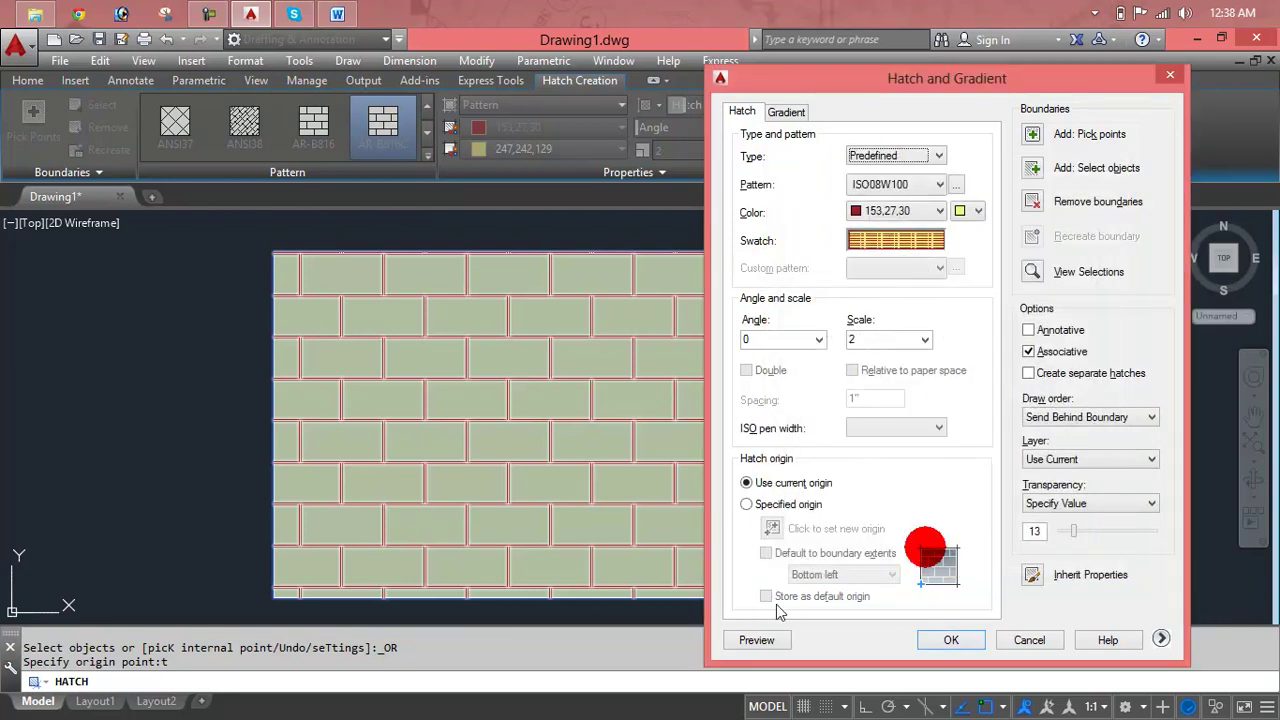
left_click(758, 640)
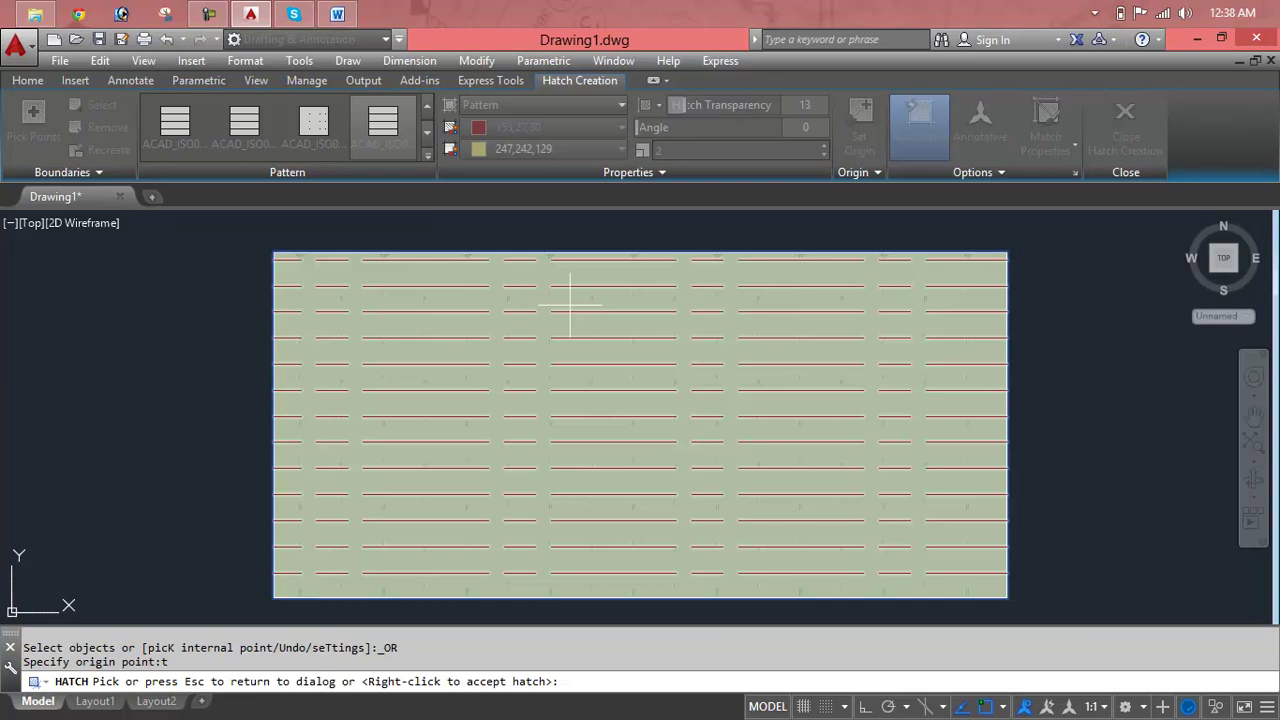
Preview the ISO08W100 hatch again, then reopen the pattern palette and browse ISO patterns
key("Escape")
left_click(756, 636)
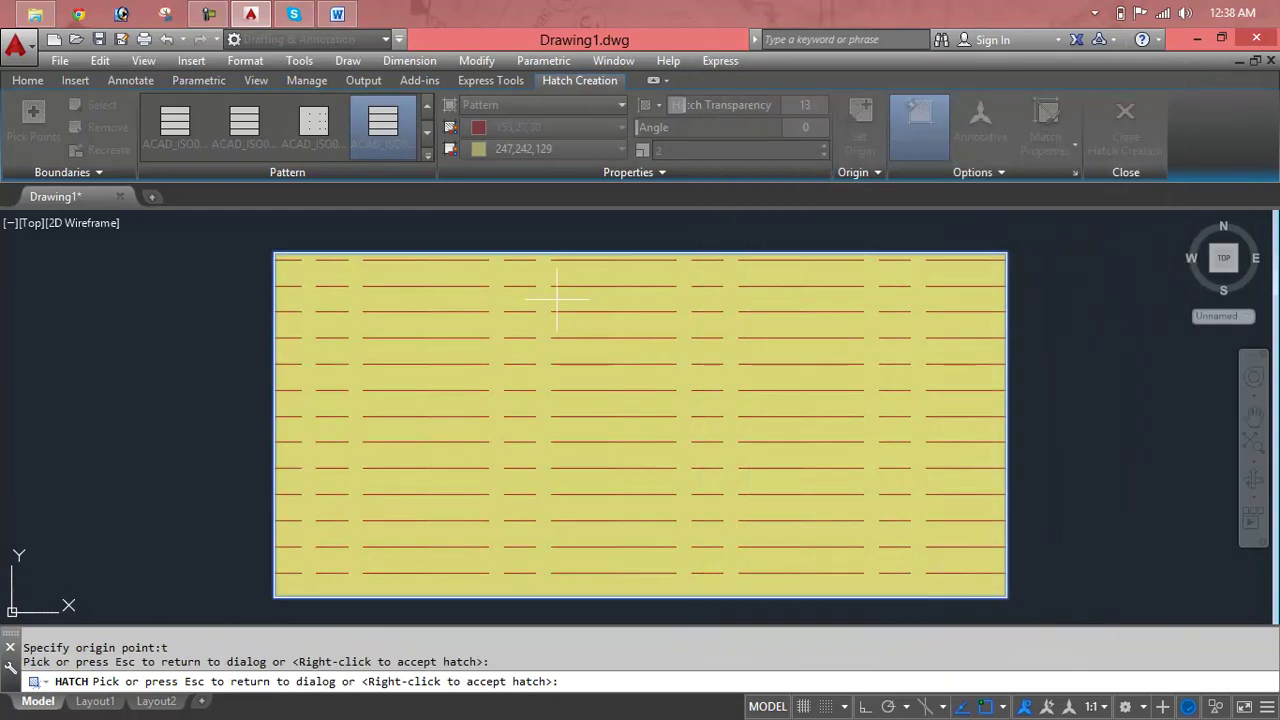
key("Escape")
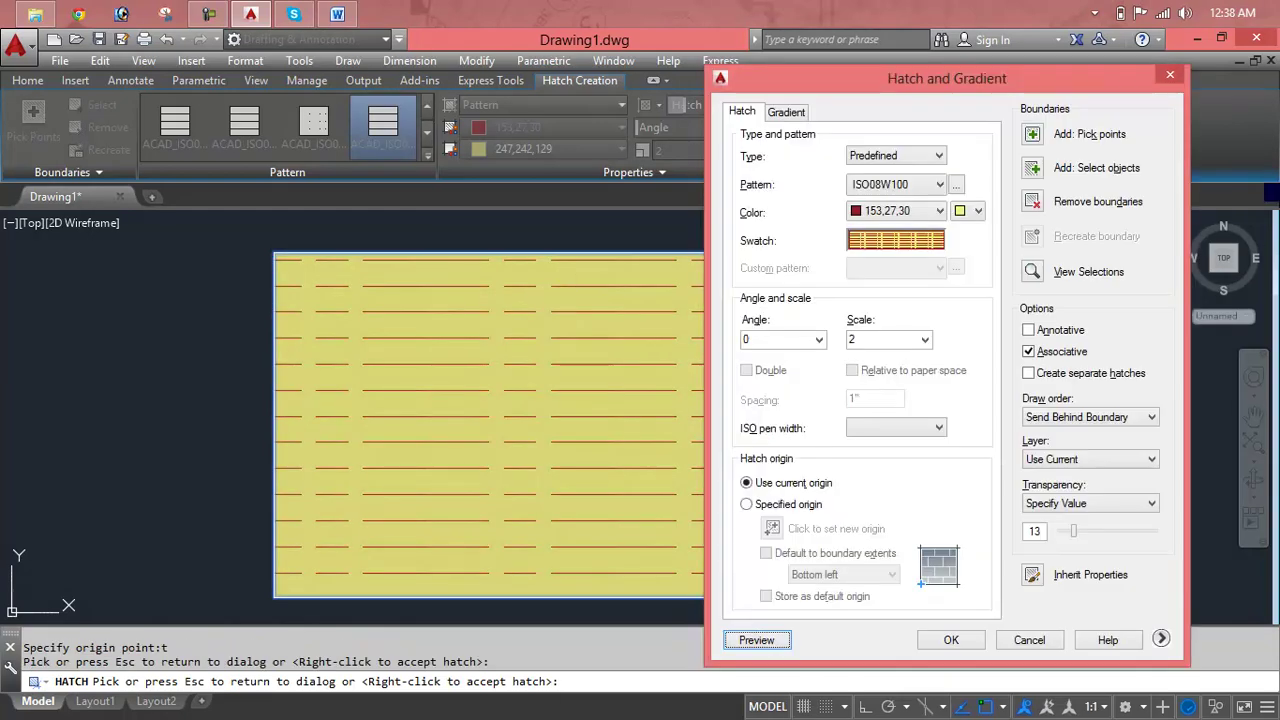
left_click(900, 232)
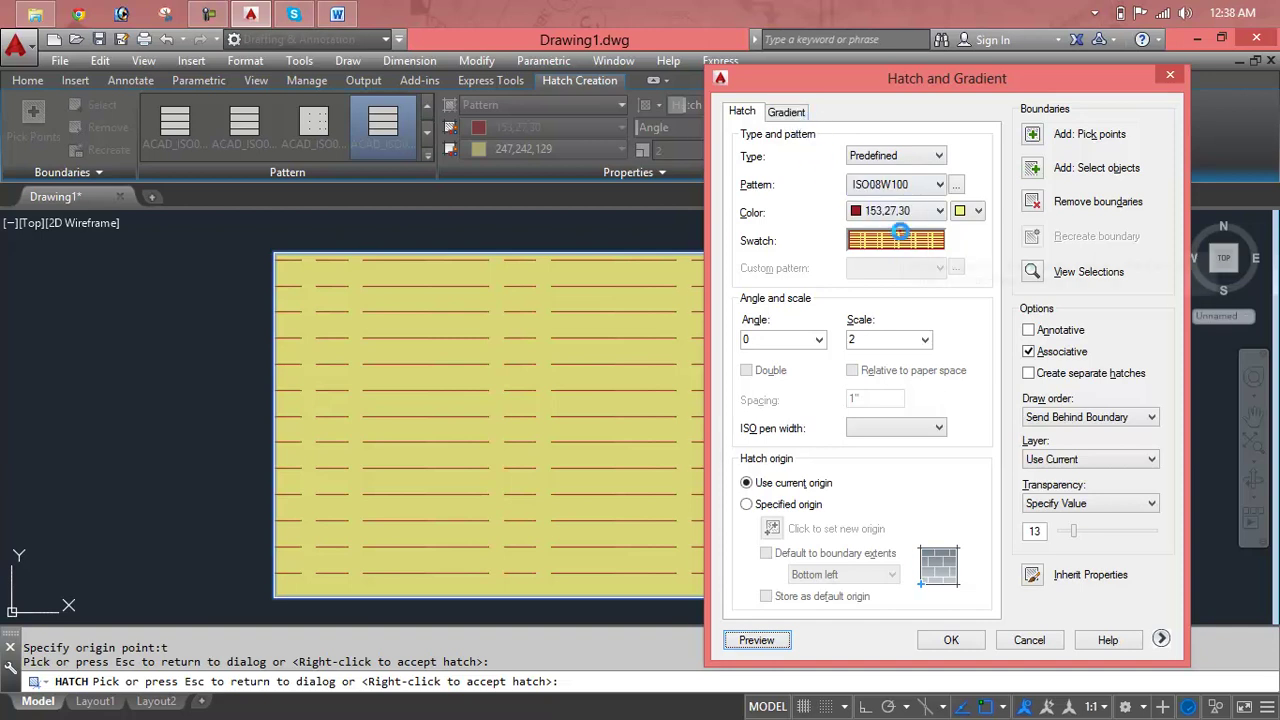
left_click(903, 246)
left_click(912, 313)
left_click(900, 385)
Choose the ANSI37 crosshatch from the ANSI group and preview it in the rectangle
left_click(1079, 390)
left_click(805, 205)
left_click(1041, 312)
left_click(971, 242)
left_click(976, 312)
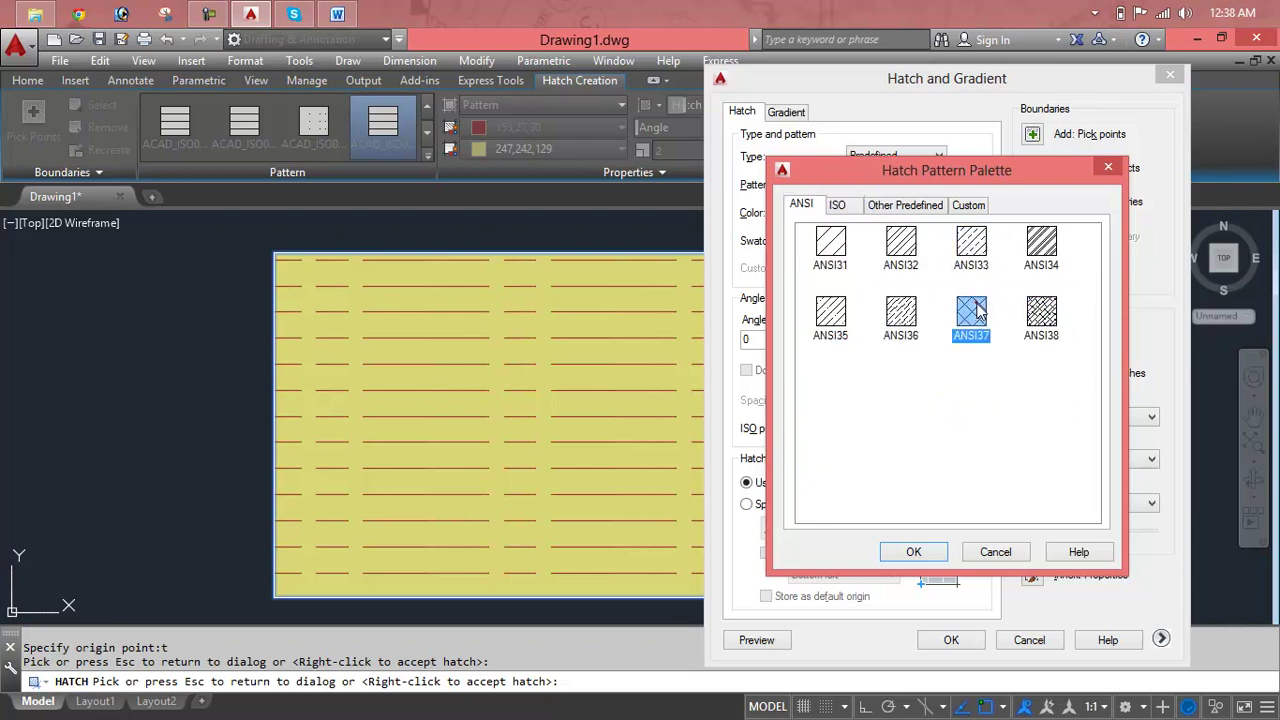
left_click(913, 552)
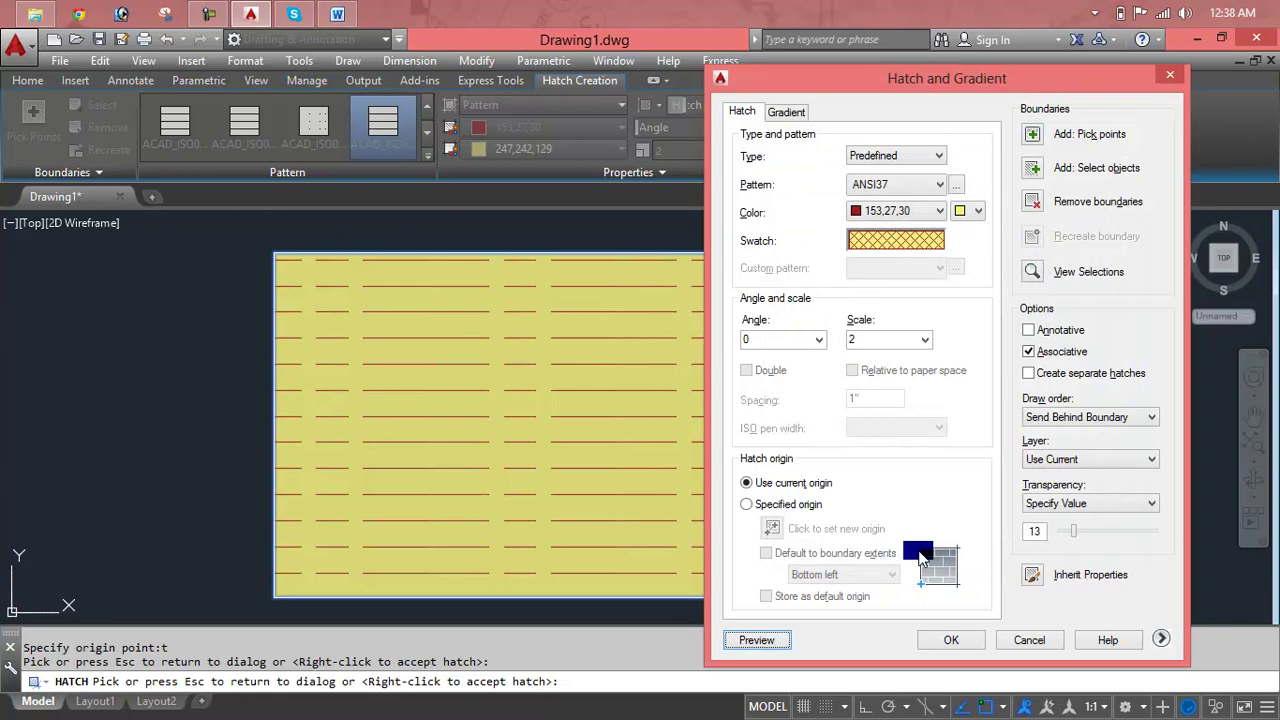
left_click(755, 641)
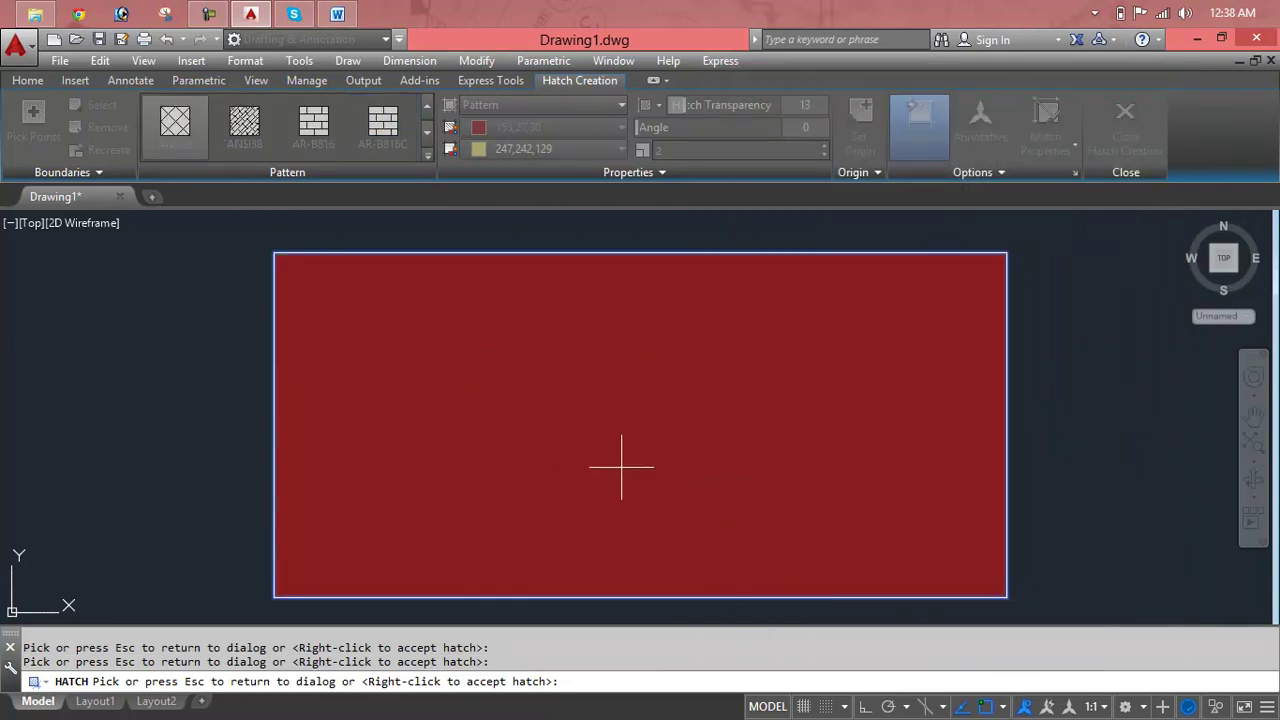
left_click(621, 466)
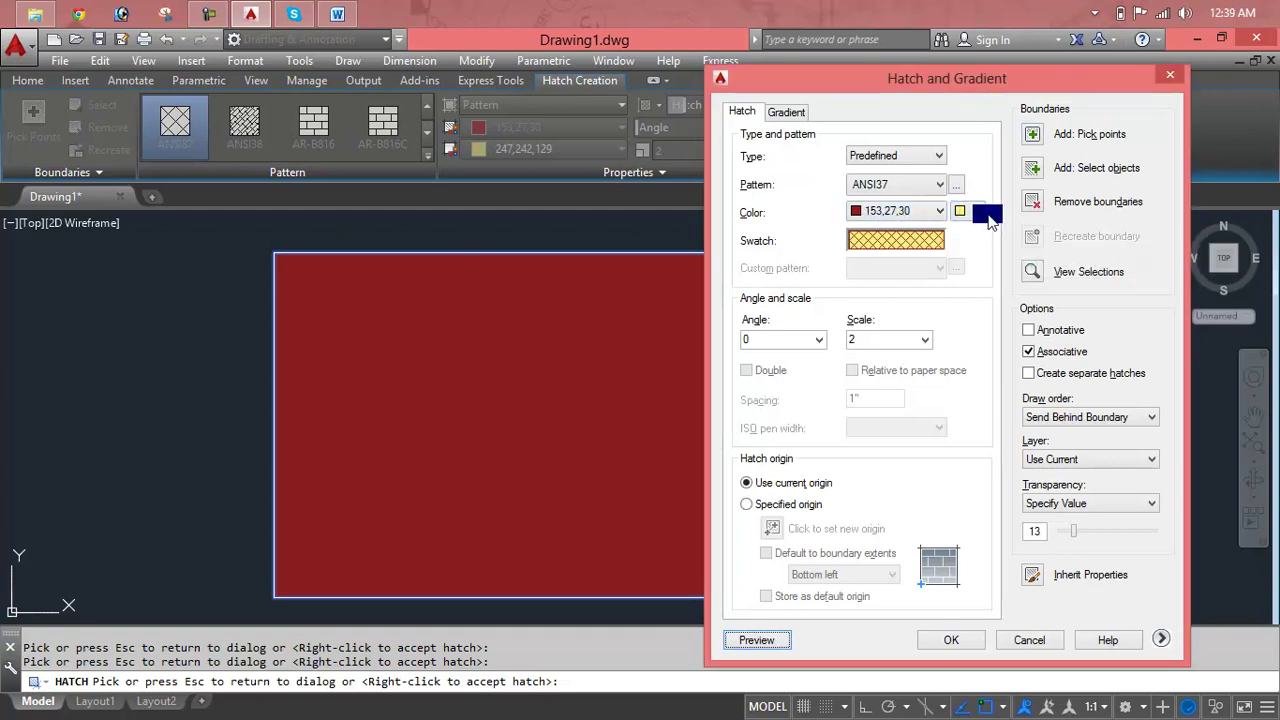
Set the ANSI37 hatch pattern scale to 50 on the ribbon
left_click(1170, 74)
left_click(859, 130)
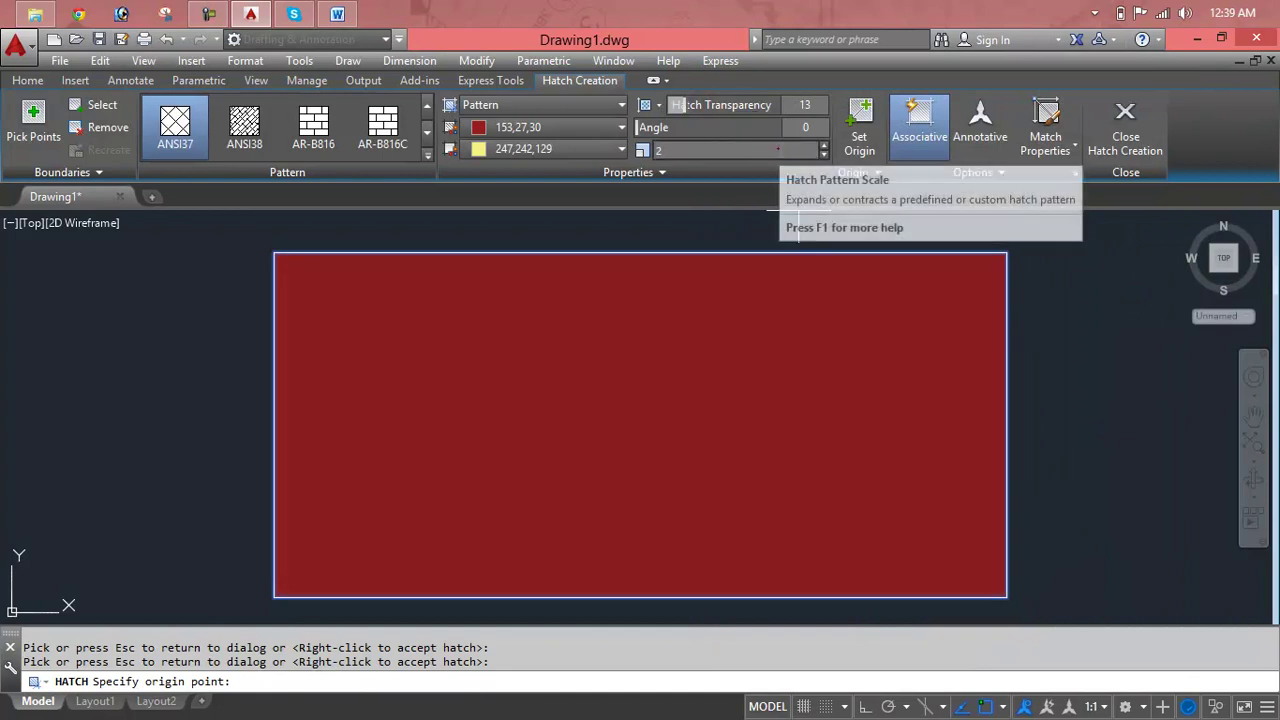
type("10")
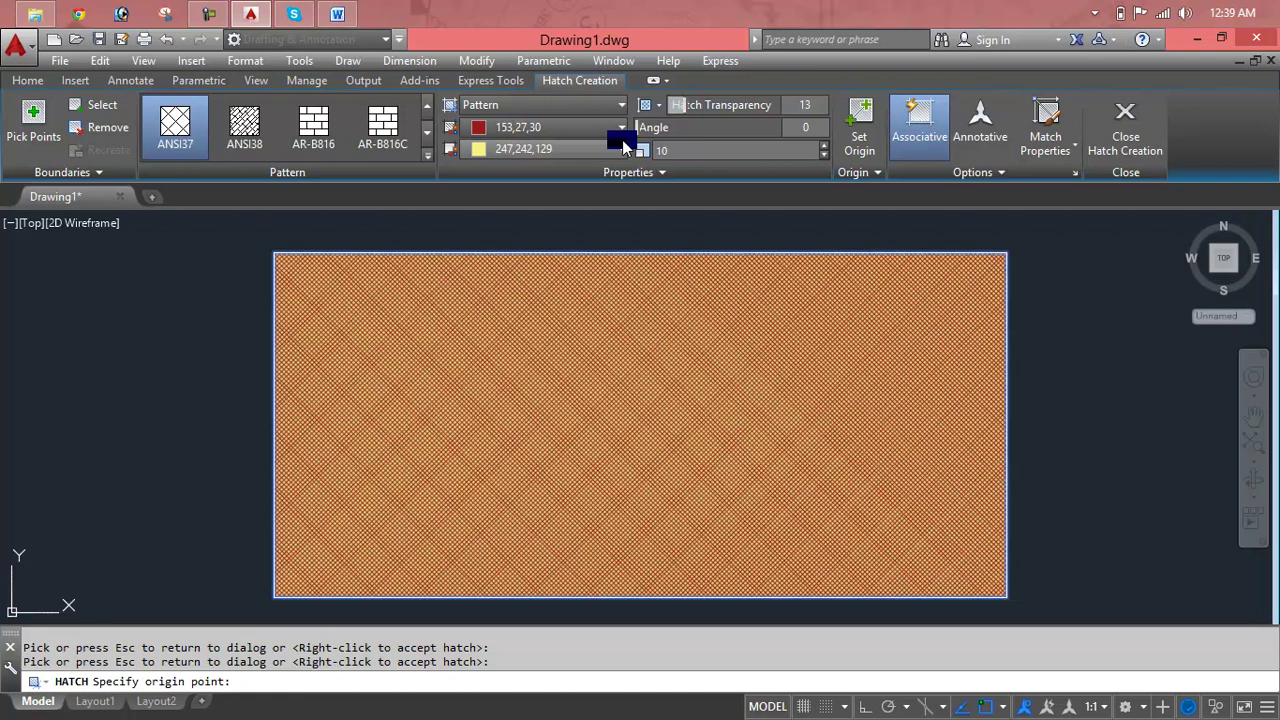
left_click(679, 150)
left_click_drag(677, 150, 633, 148)
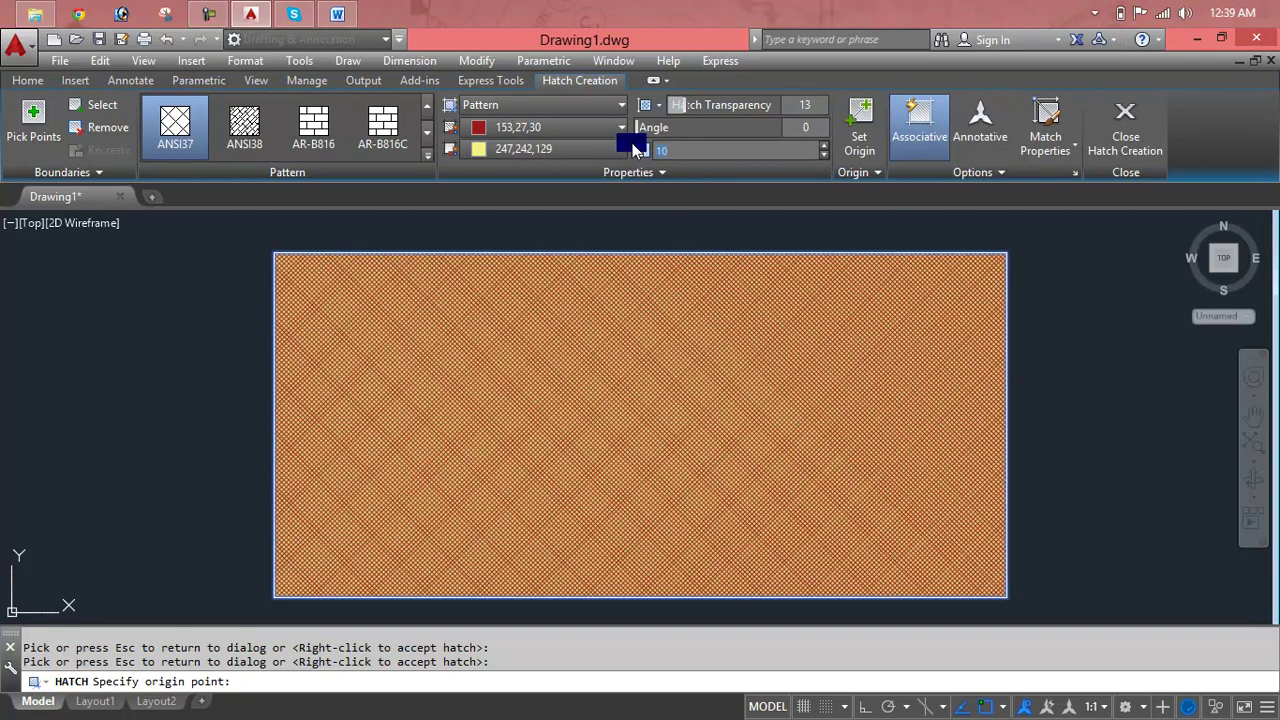
type("50")
key("Return")
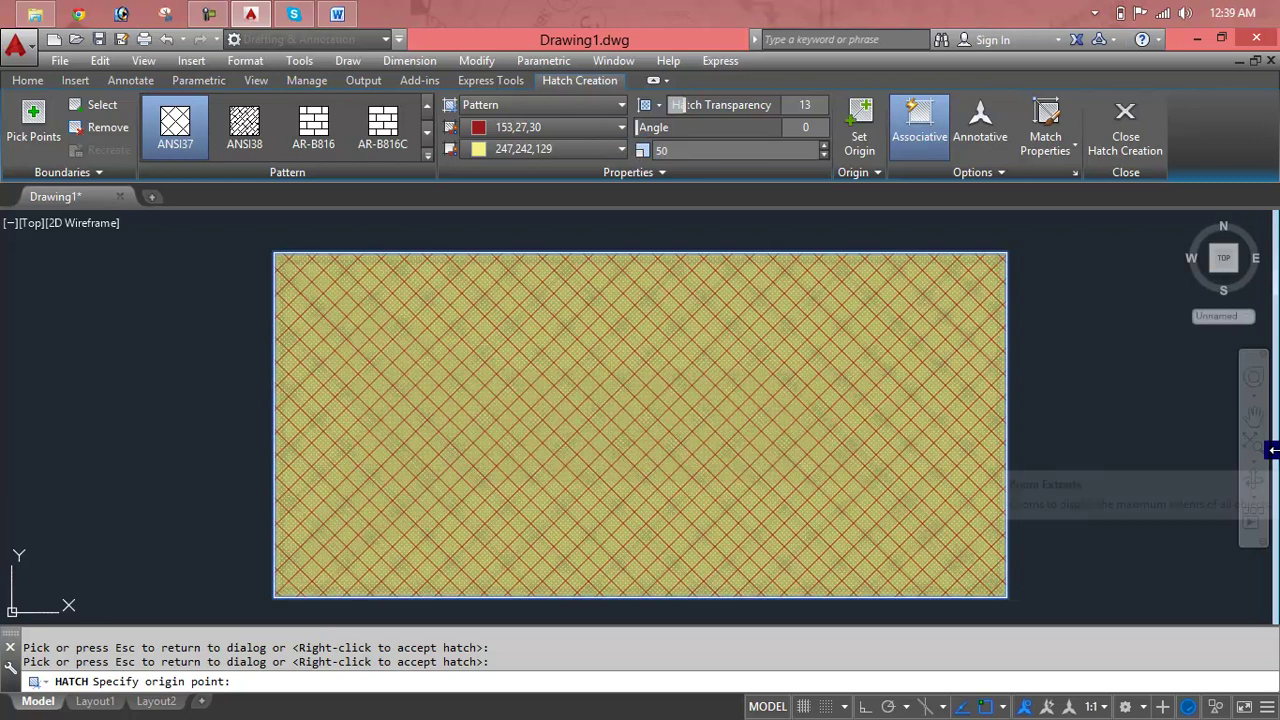
left_click(688, 147)
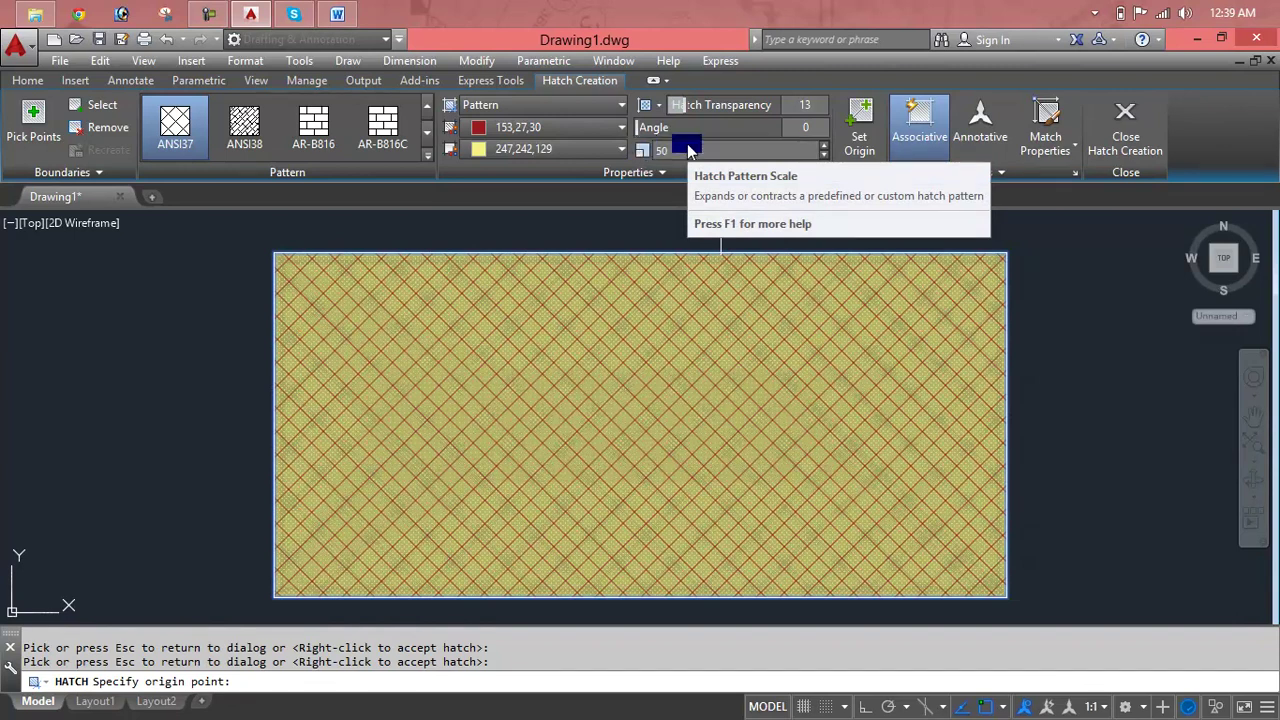
Set gradient Color 2 to green index 94 and Color 1 to red index 12, then preview
type("t")
key("Return")
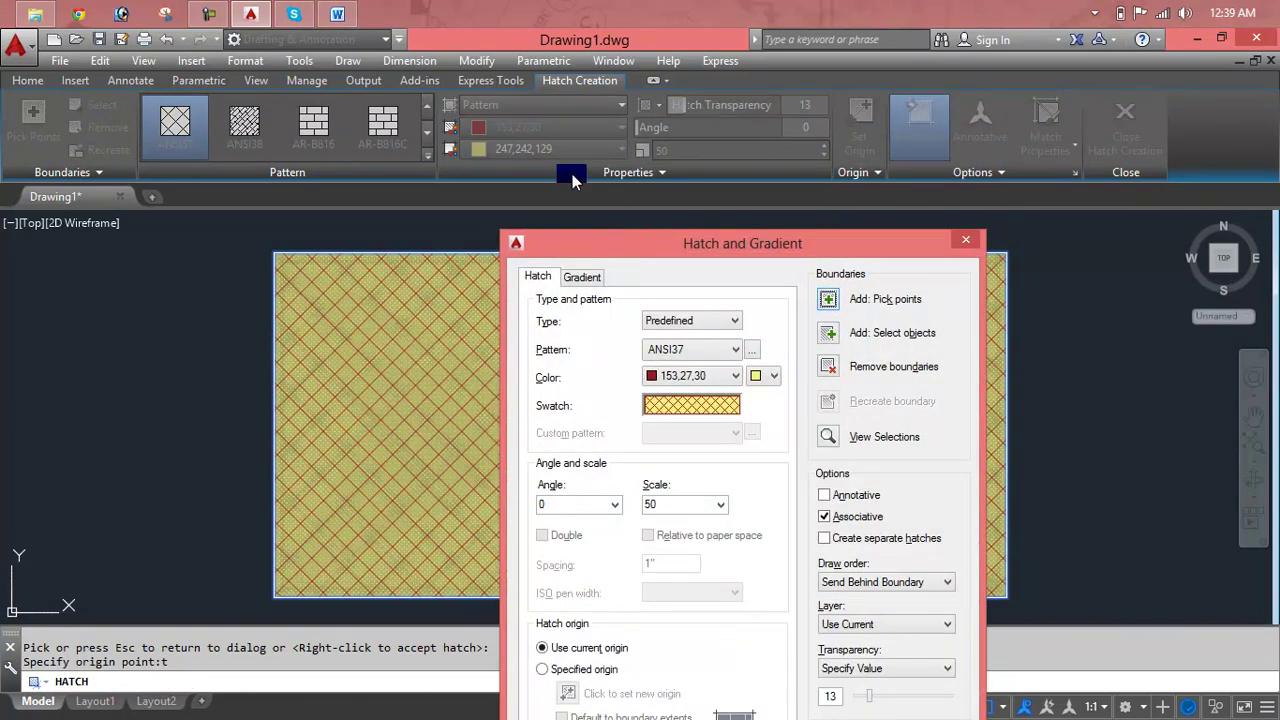
mouse_move(656, 239)
left_mouse_down()
mouse_move(589, 79)
mouse_move(324, 99)
left_mouse_up()
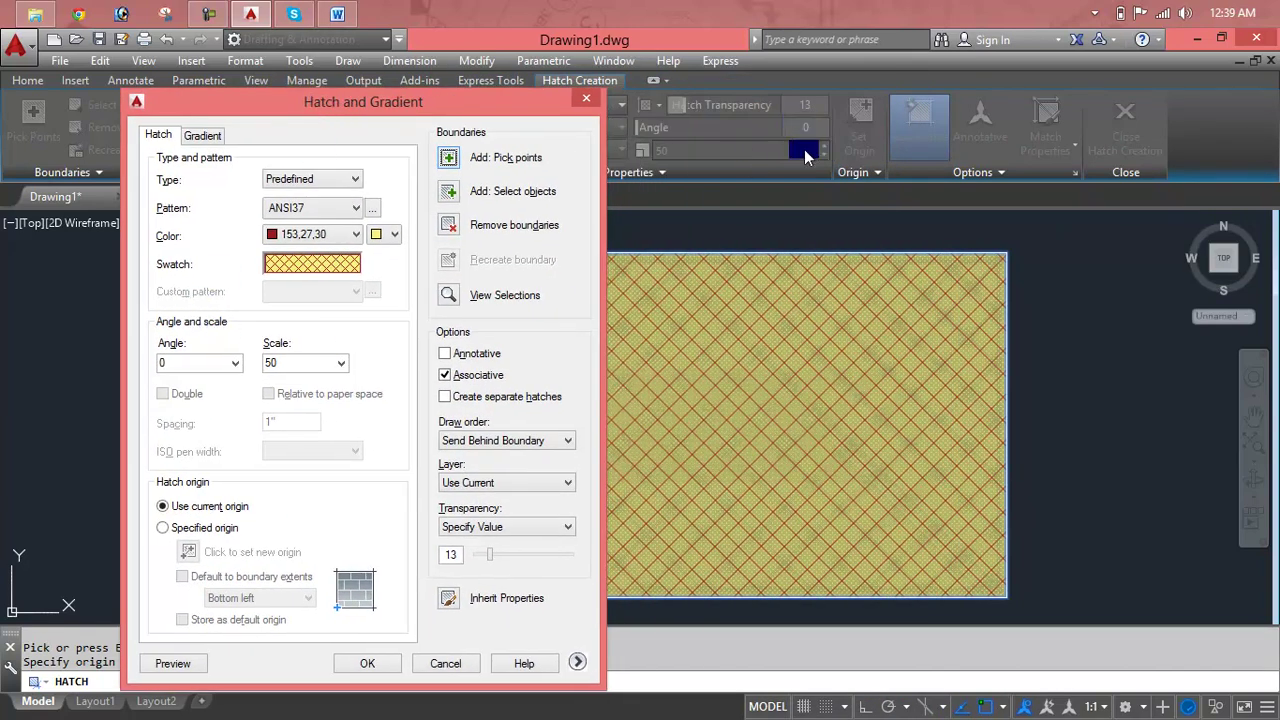
left_click(202, 136)
left_click(383, 202)
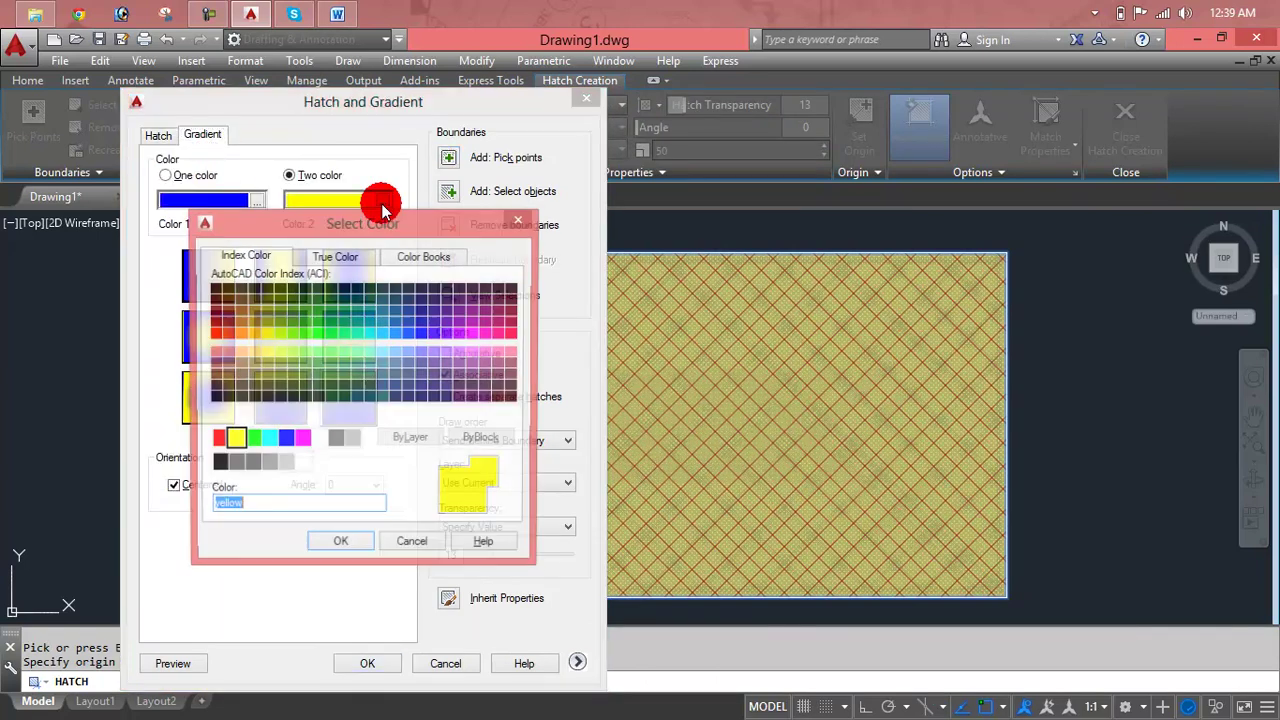
left_click(315, 318)
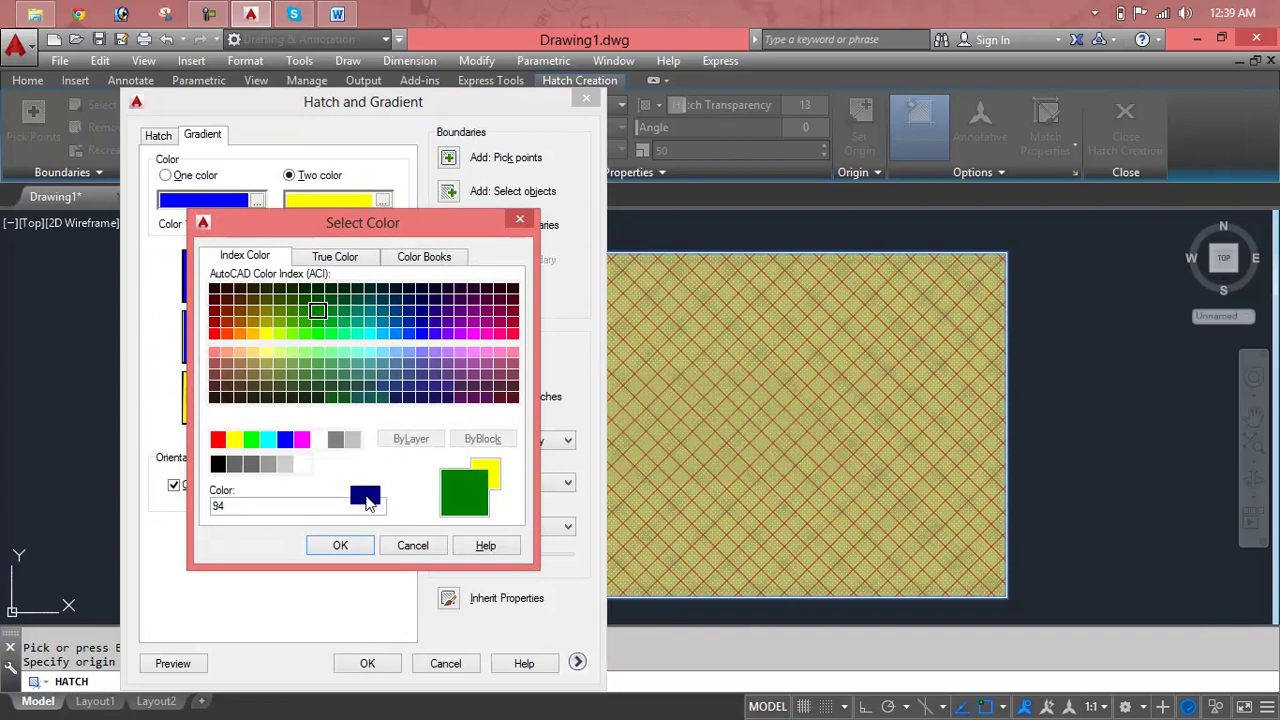
left_click(343, 545)
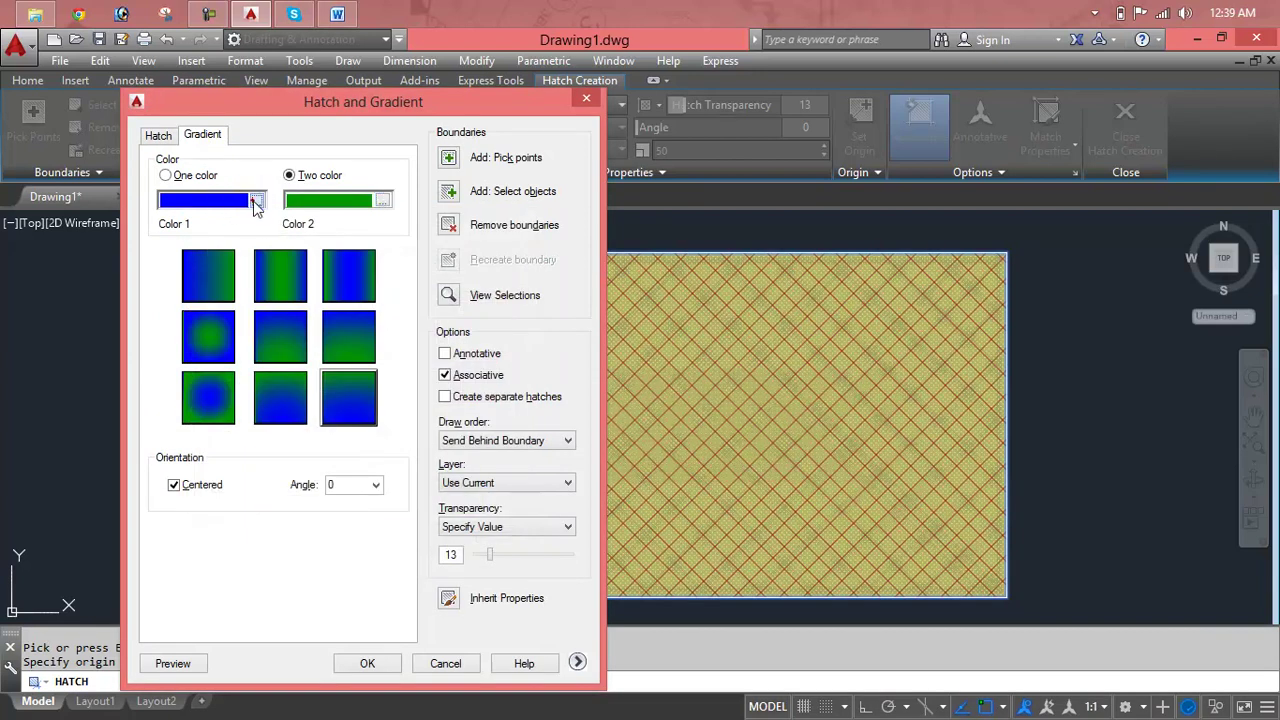
left_click(257, 200)
left_click(214, 321)
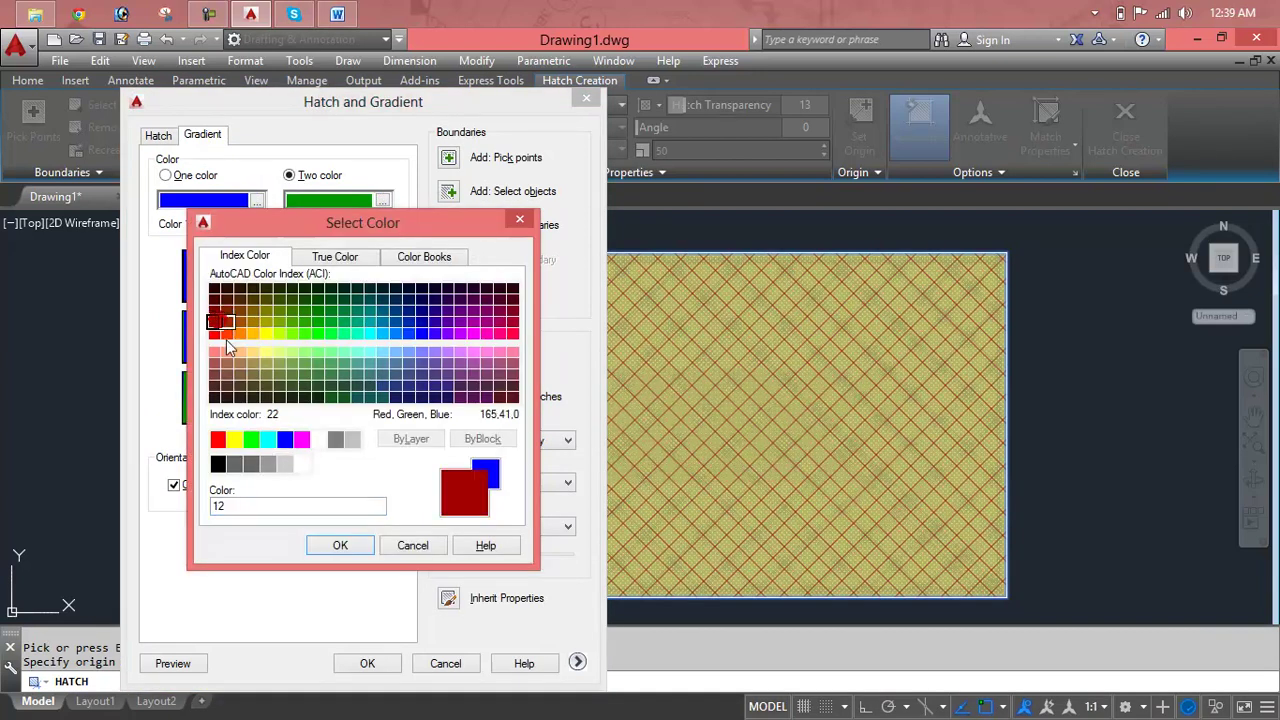
left_click(340, 545)
left_click(170, 664)
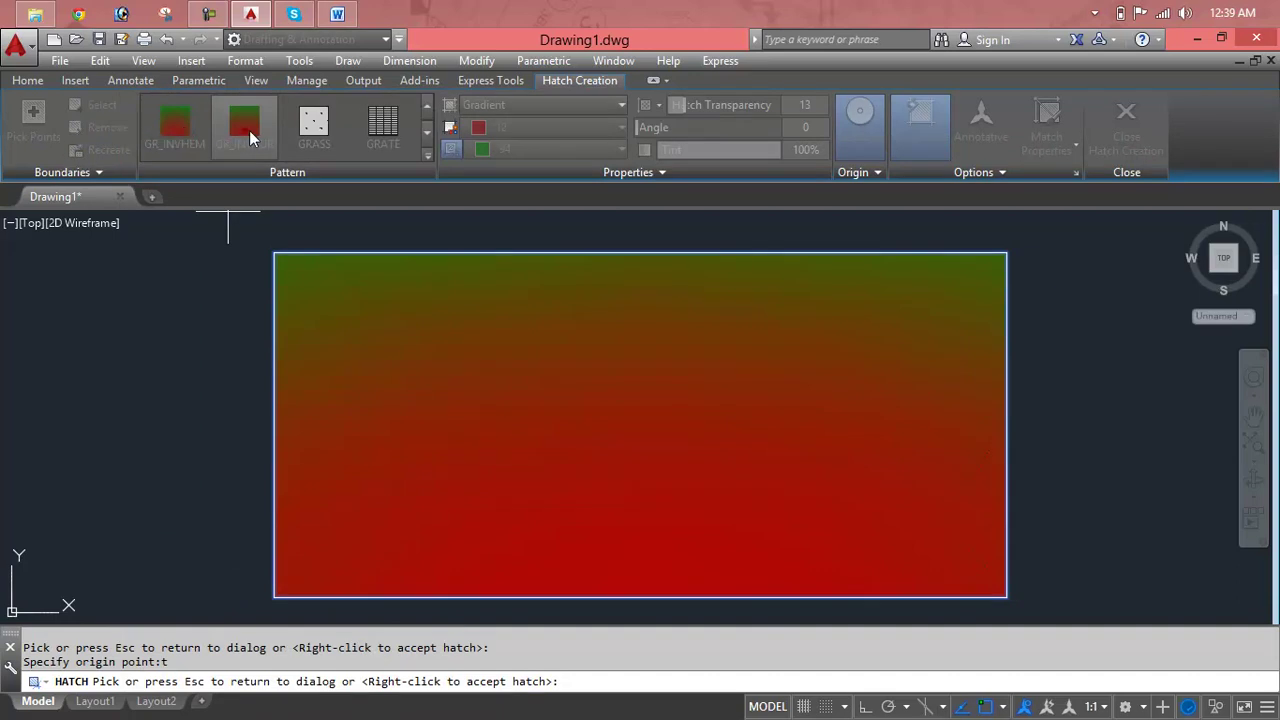
Choose the bottom-middle gradient shading style and apply it to the rectangle
left_click(763, 549)
left_click(362, 278)
left_click(351, 344)
left_click(288, 350)
left_click(284, 412)
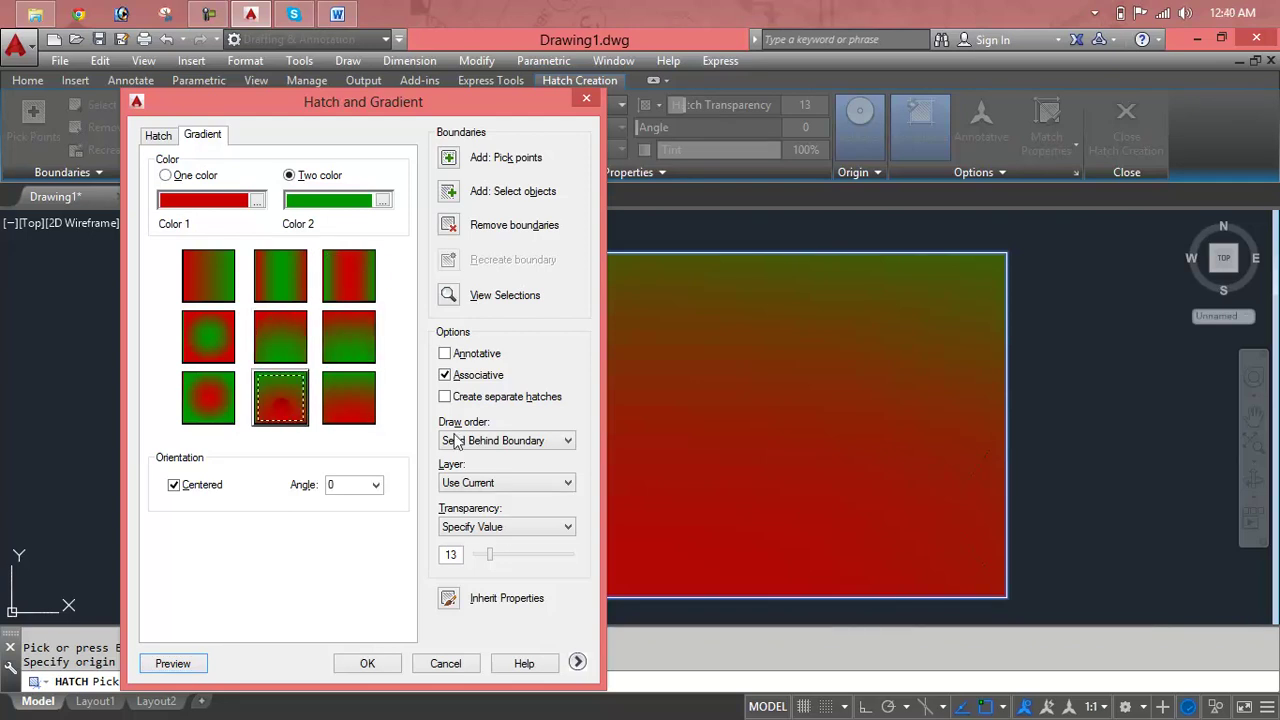
left_click(367, 663)
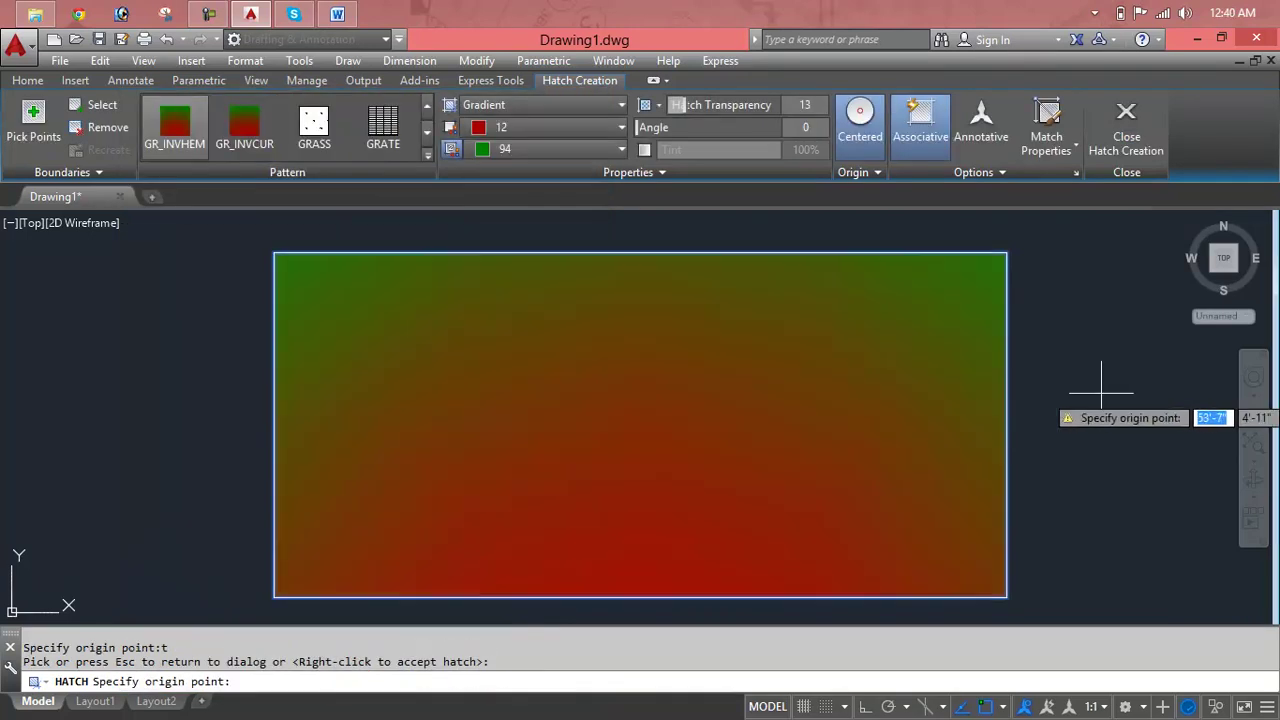
Set gradient colours to orange 248,153,30 and green 19,155,72 with transparency 1
left_click(541, 131)
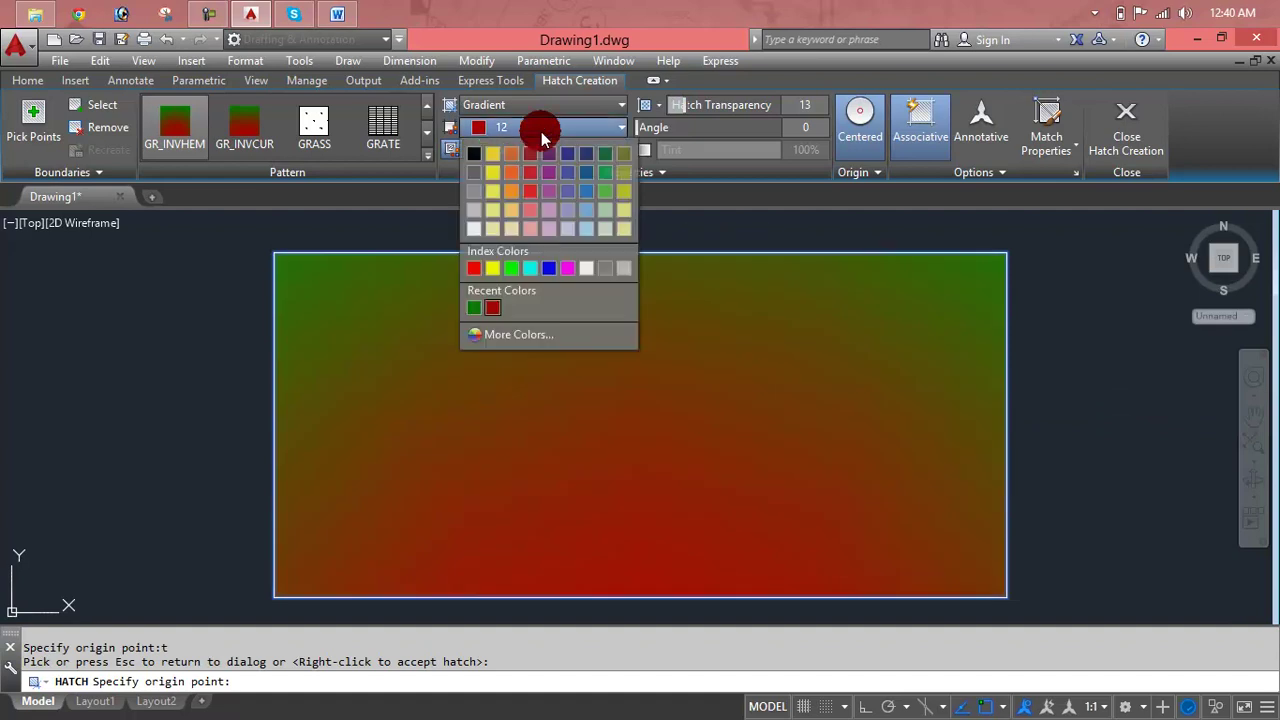
left_click(512, 191)
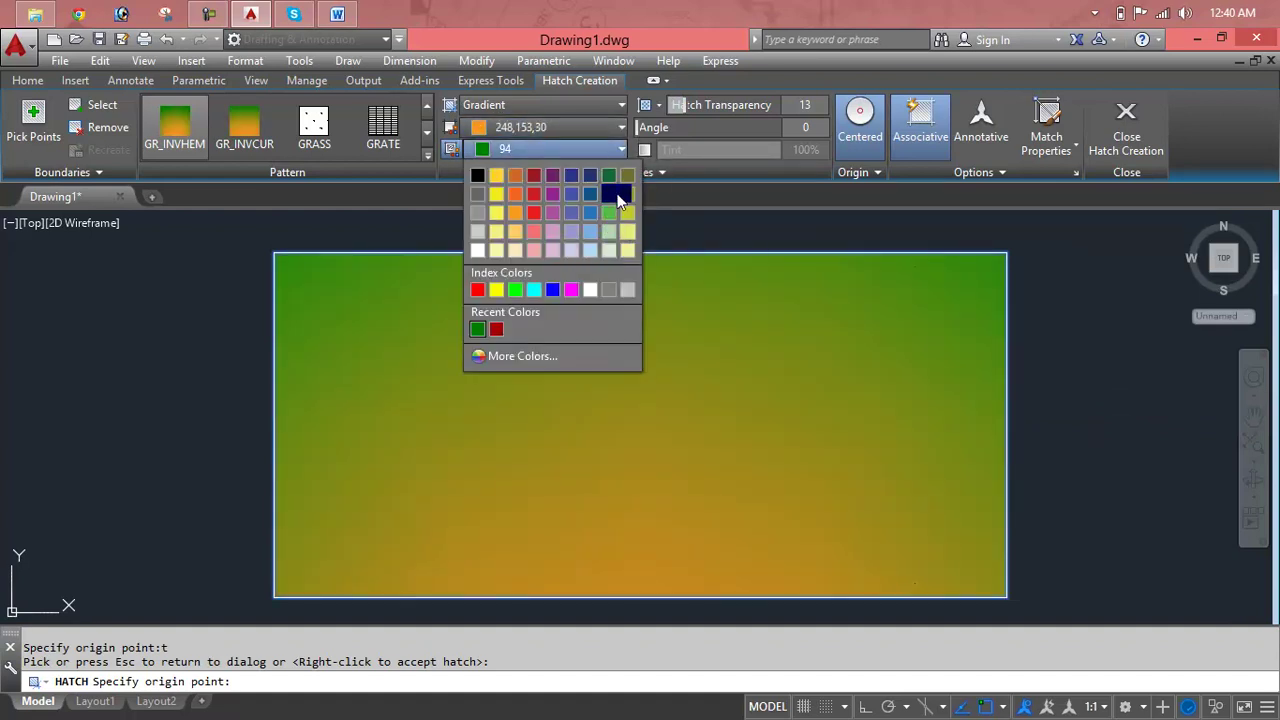
left_click(615, 192)
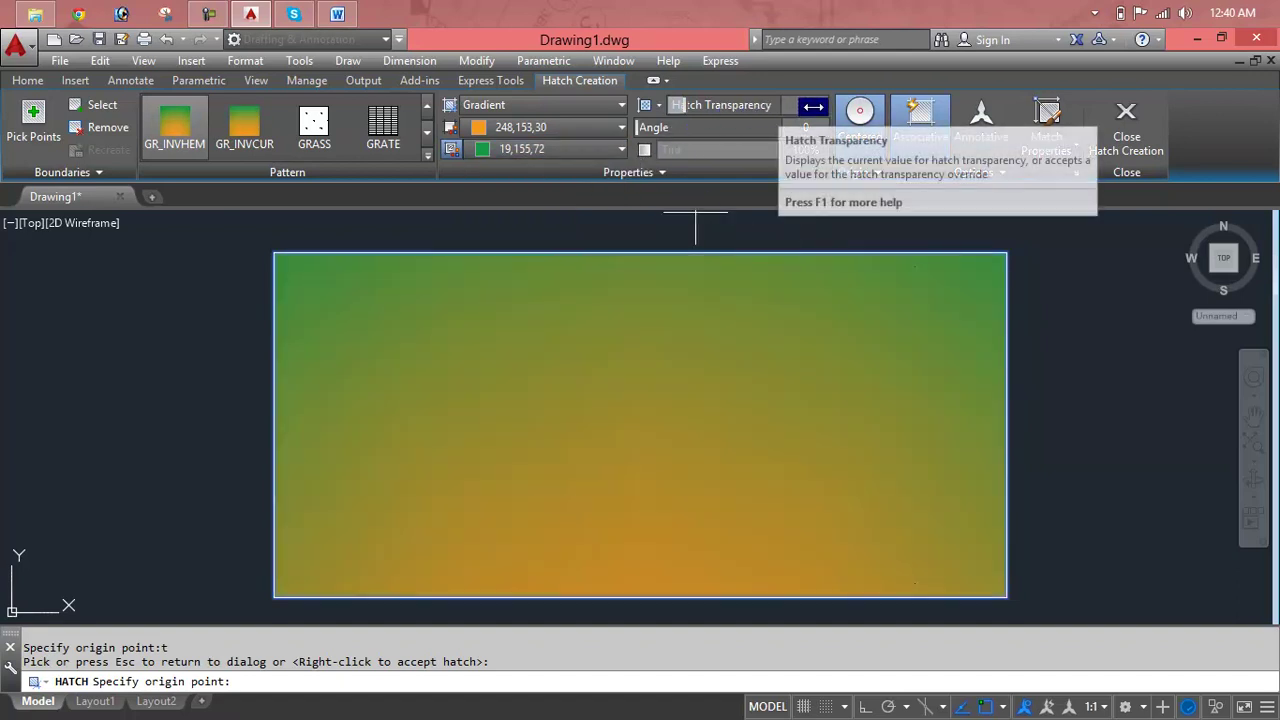
left_click_drag(788, 109, 786, 113)
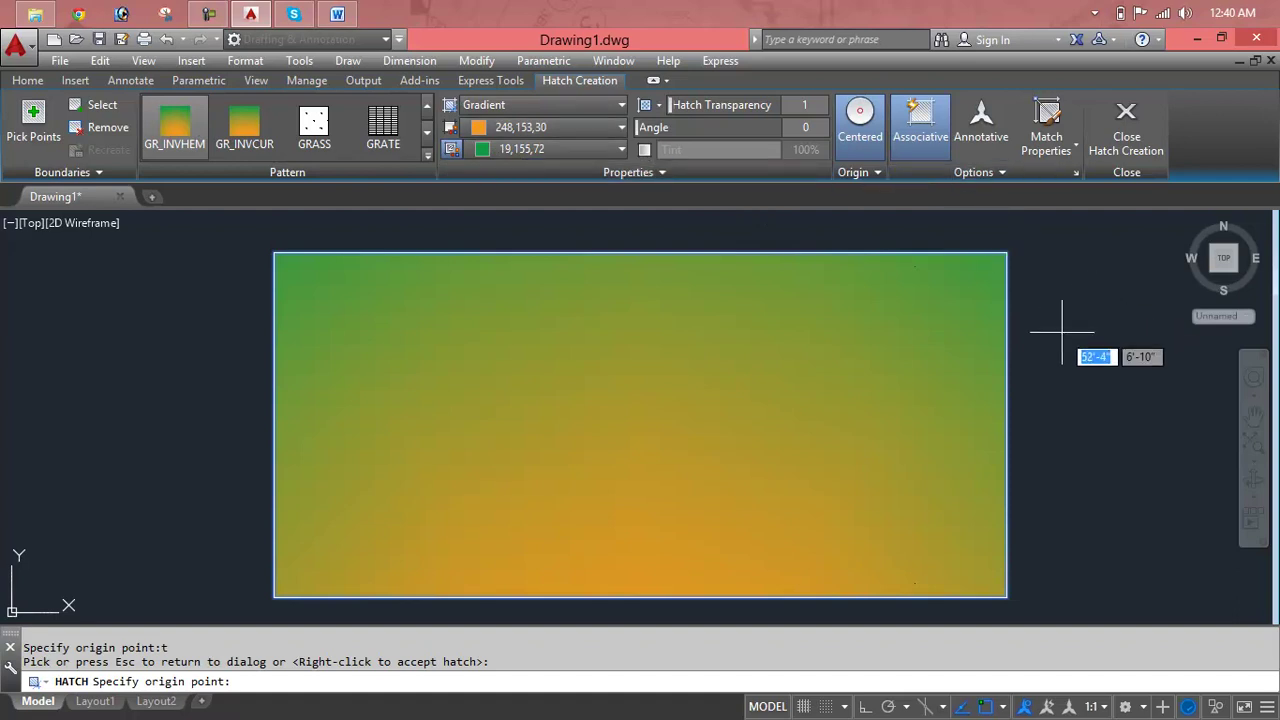
key("Escape")
key("Escape")
key("Escape")
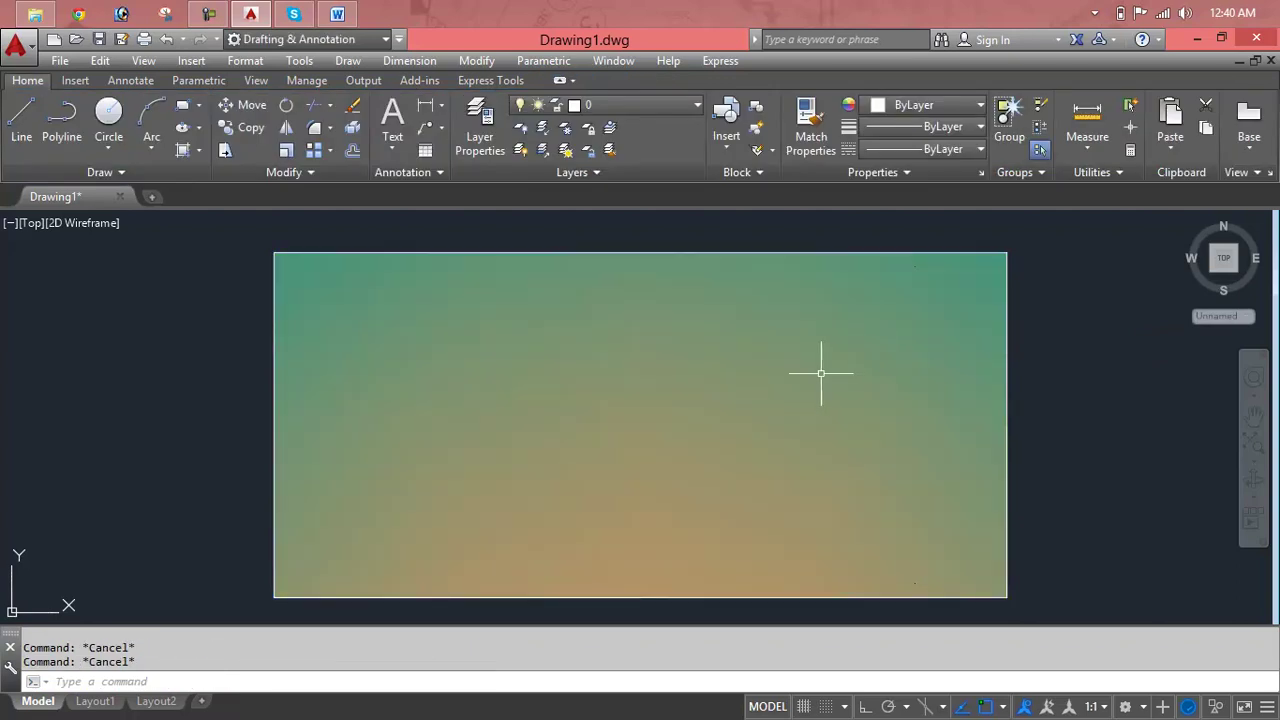
Try the GRADIENT and HATCH commands at the command line, cancelling each
type("GR")
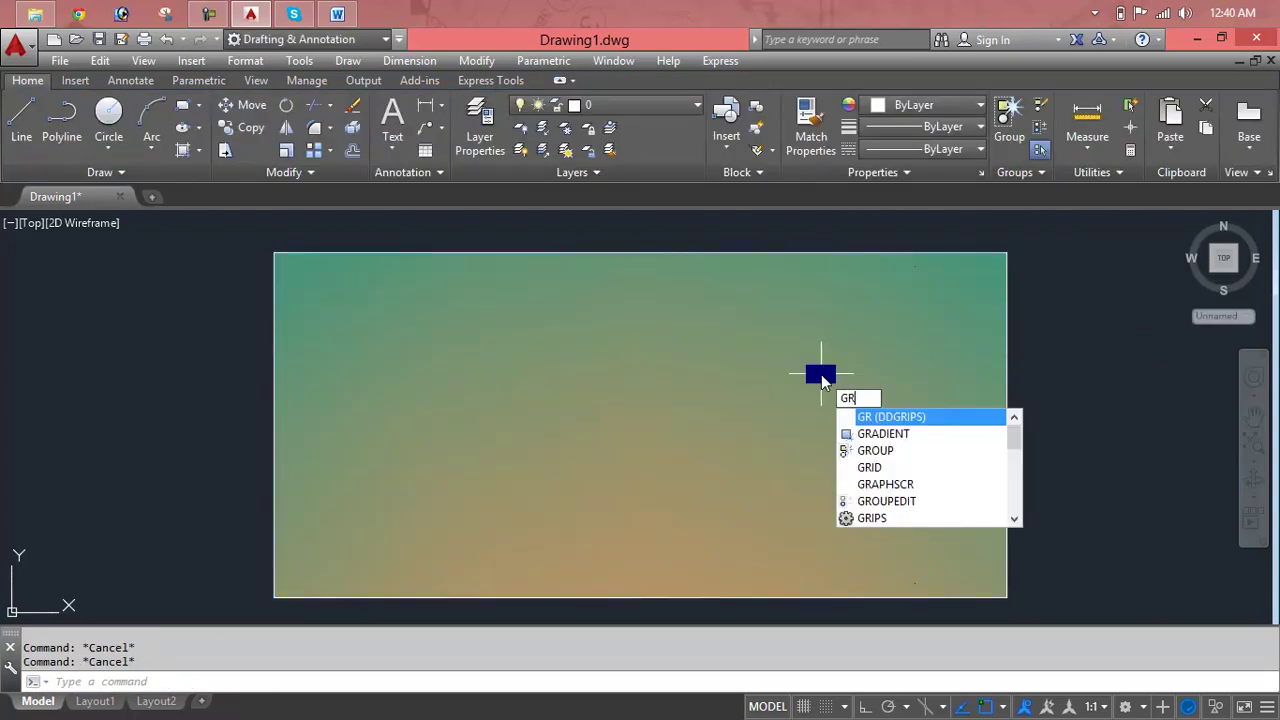
type("A")
key("Return")
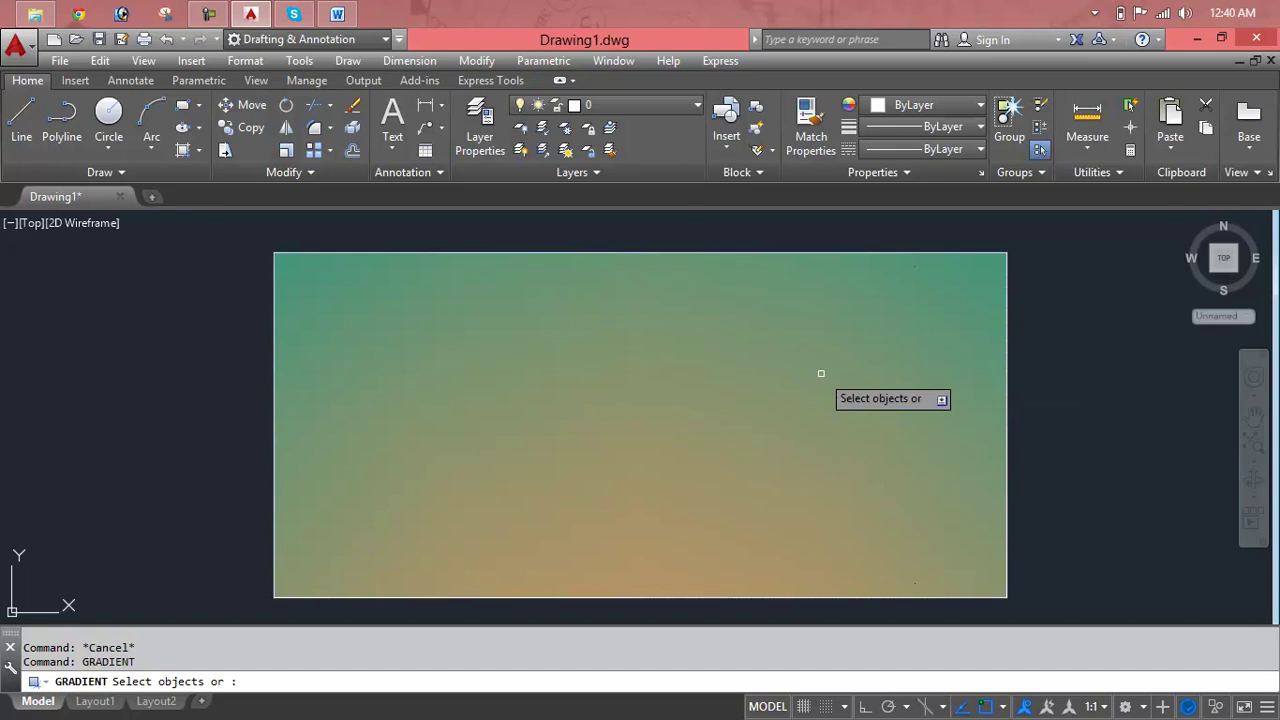
key("Escape")
type("H")
key("Return")
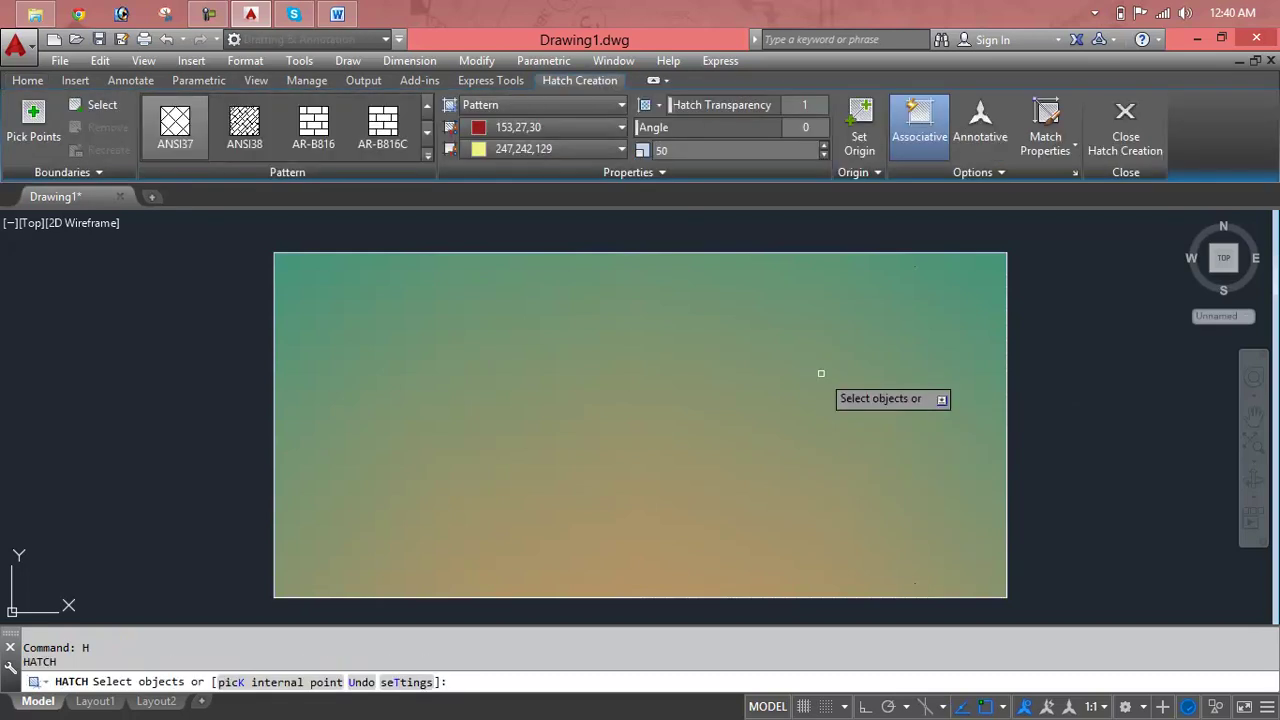
key("Escape")
key("Escape")
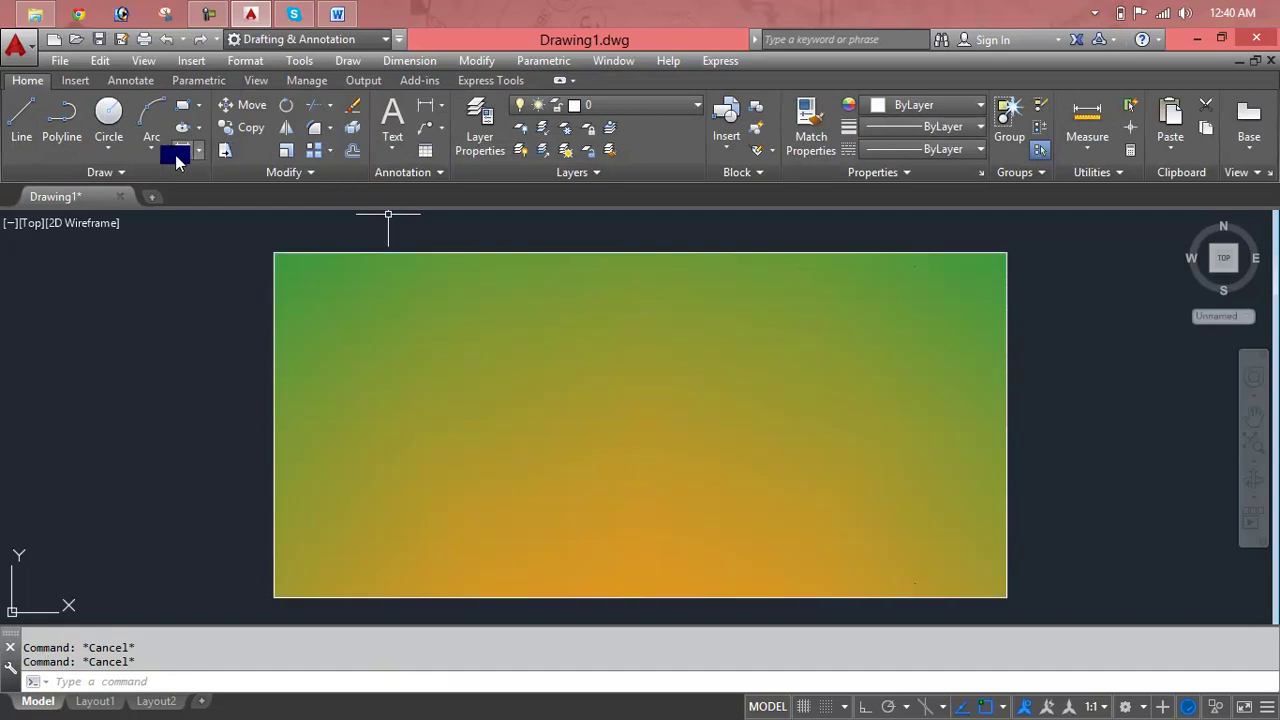
Start a new Gradient fill from the Hatch flyout on the Home tab
left_click(188, 152)
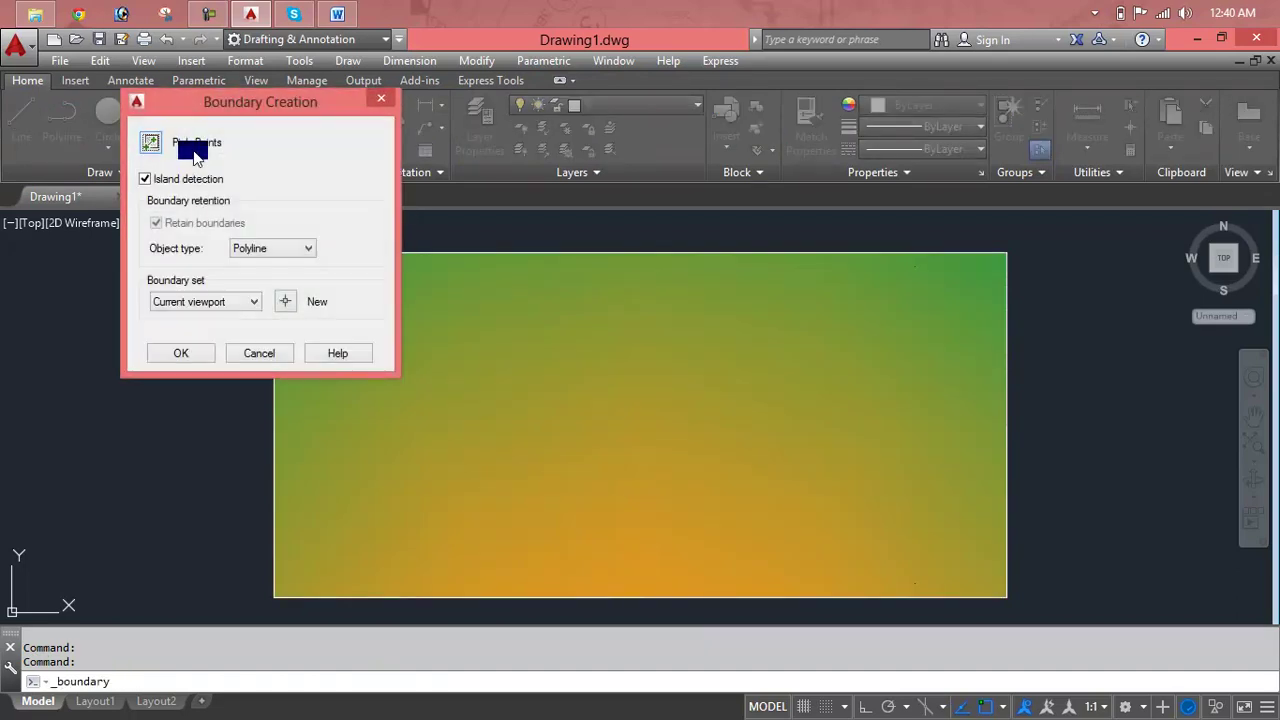
left_click(381, 98)
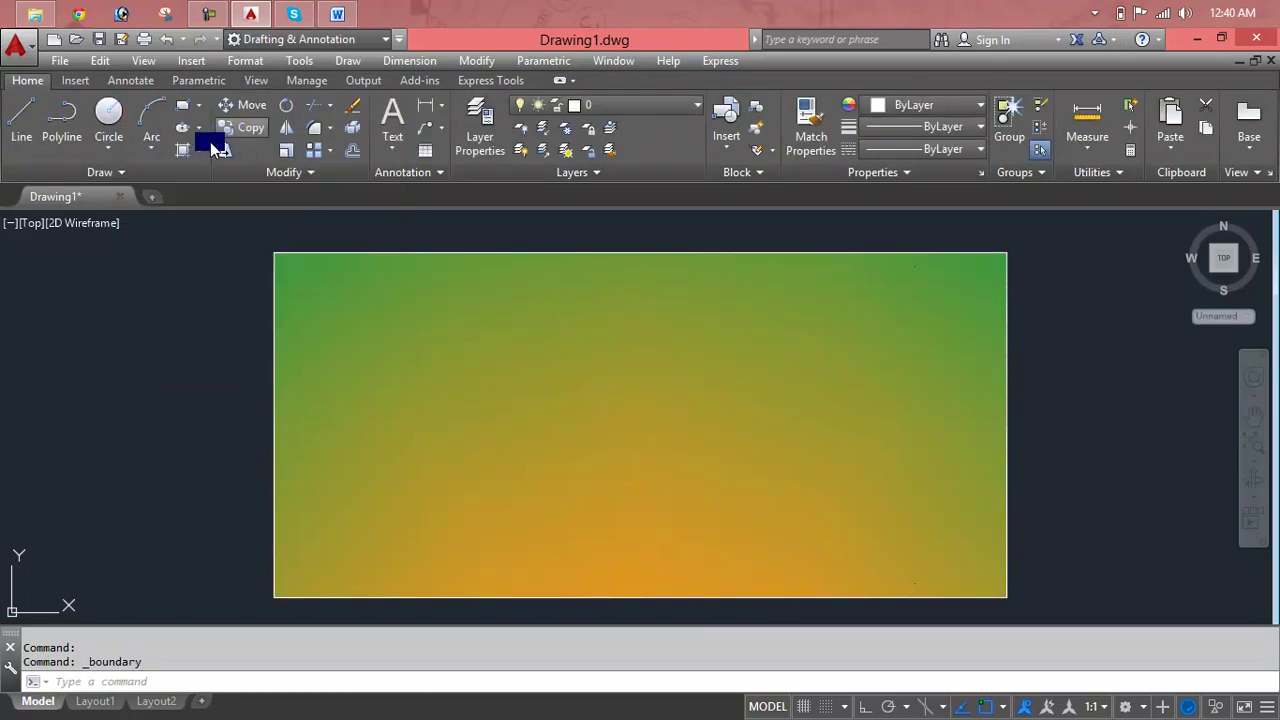
left_click(199, 150)
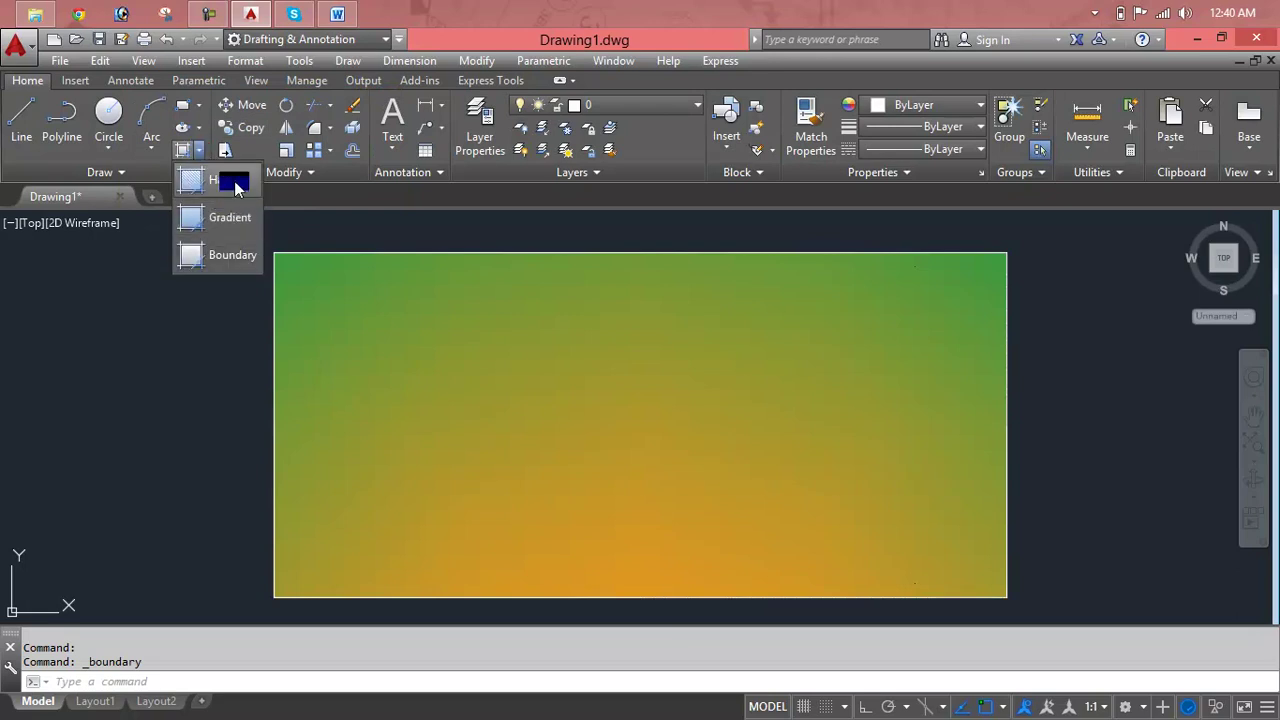
left_click(230, 217)
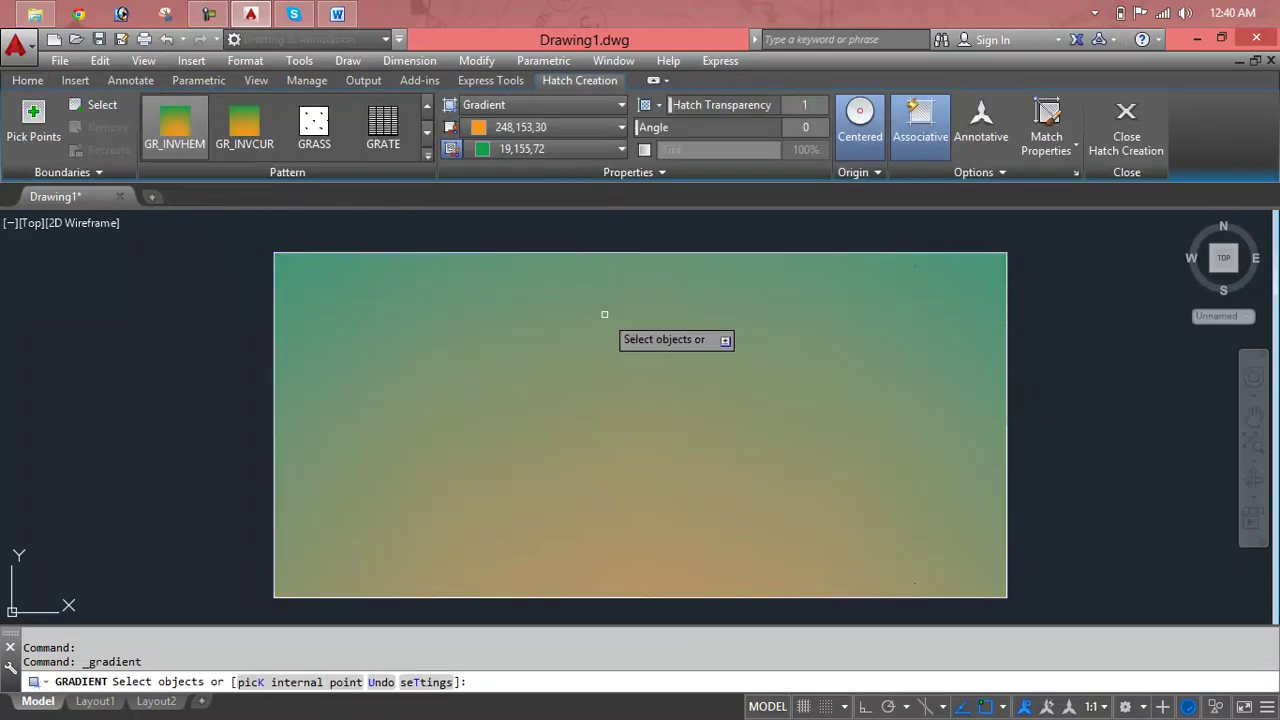
Try the GR_INVCUR, GRASS and GRATE patterns on the rectangle, returning to GR_INVCUR
left_click(244, 125)
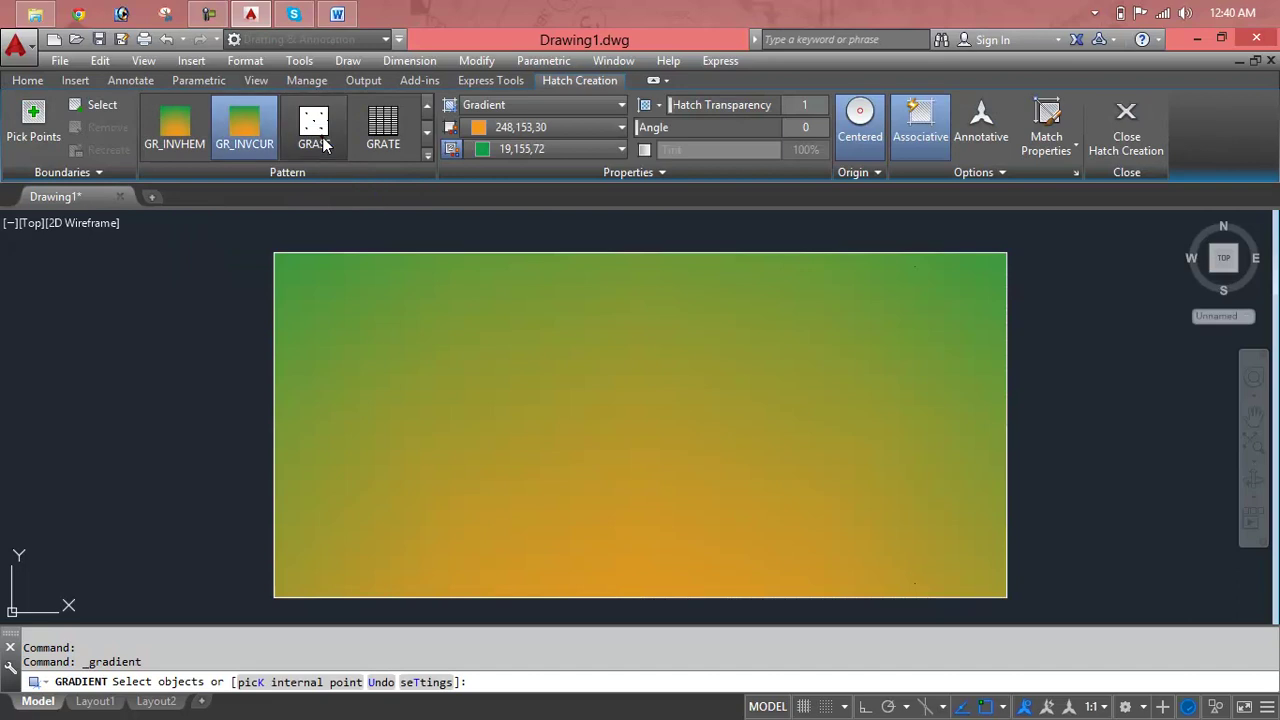
left_click(323, 145)
left_click(373, 154)
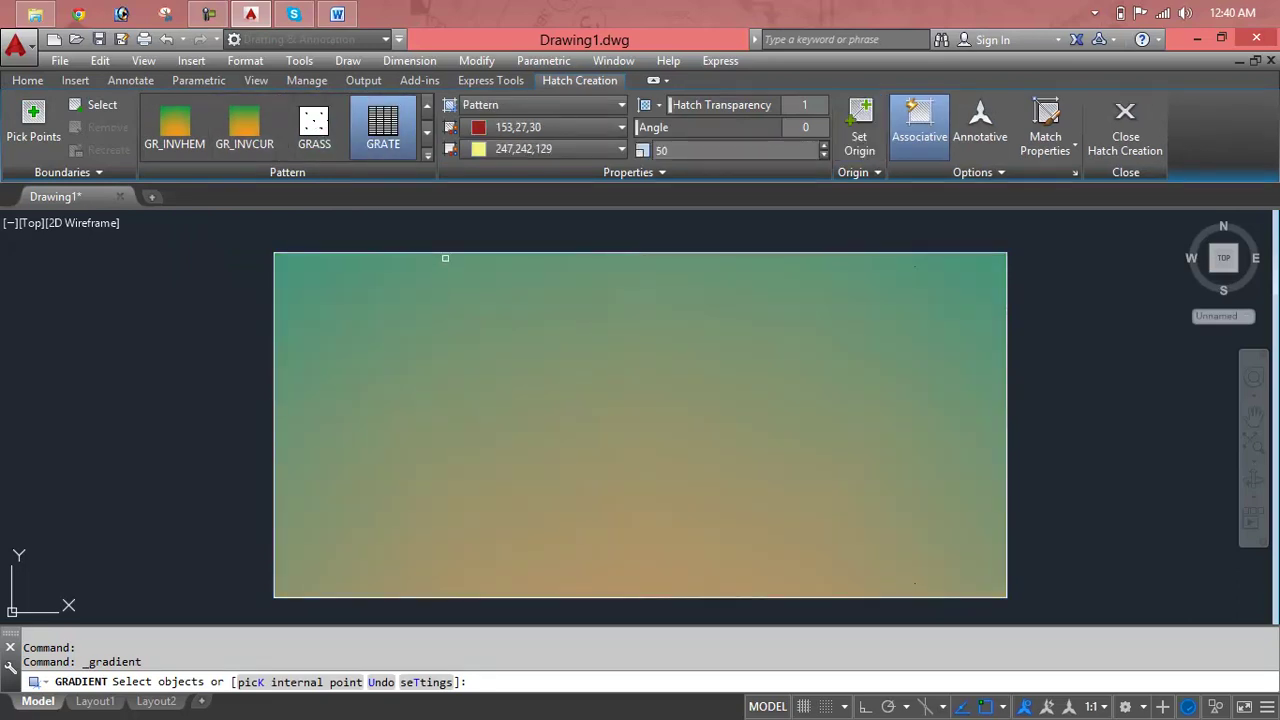
left_click(445, 258)
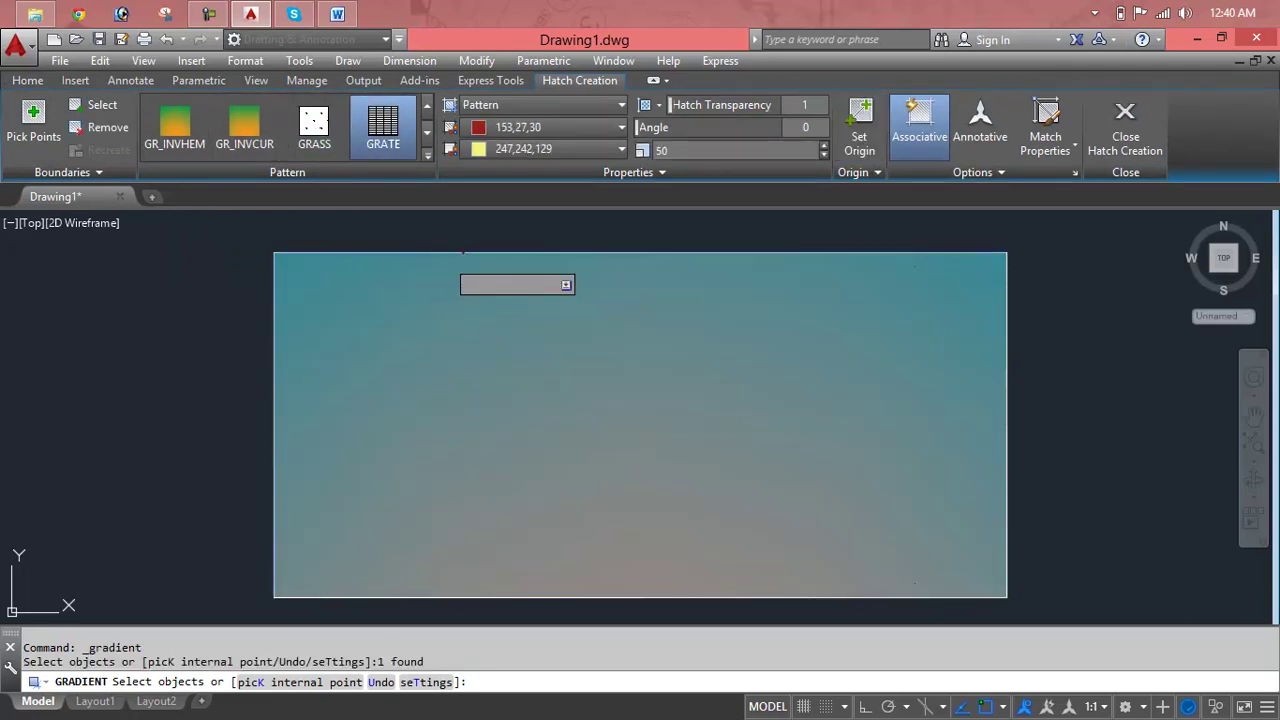
left_click(462, 252)
left_click(236, 128)
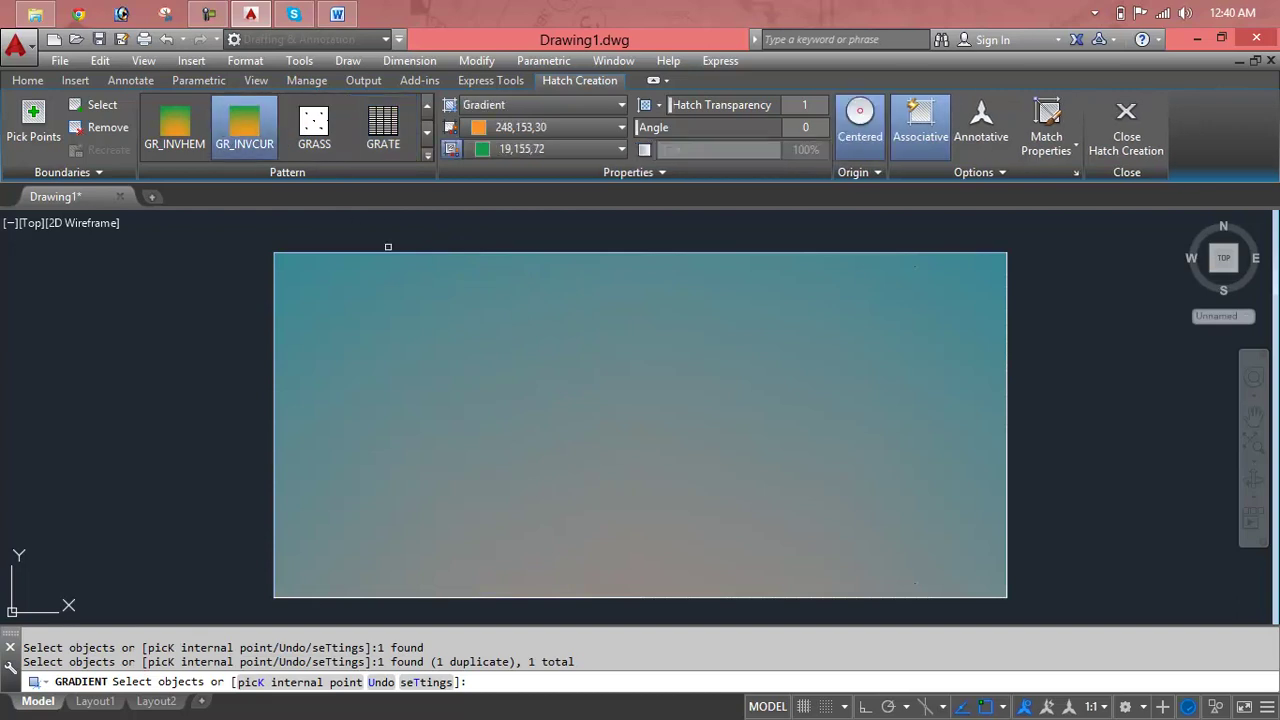
Set gradient Color 1 to 254,204,102 and fill transparency to 60
left_click(530, 126)
left_click(510, 210)
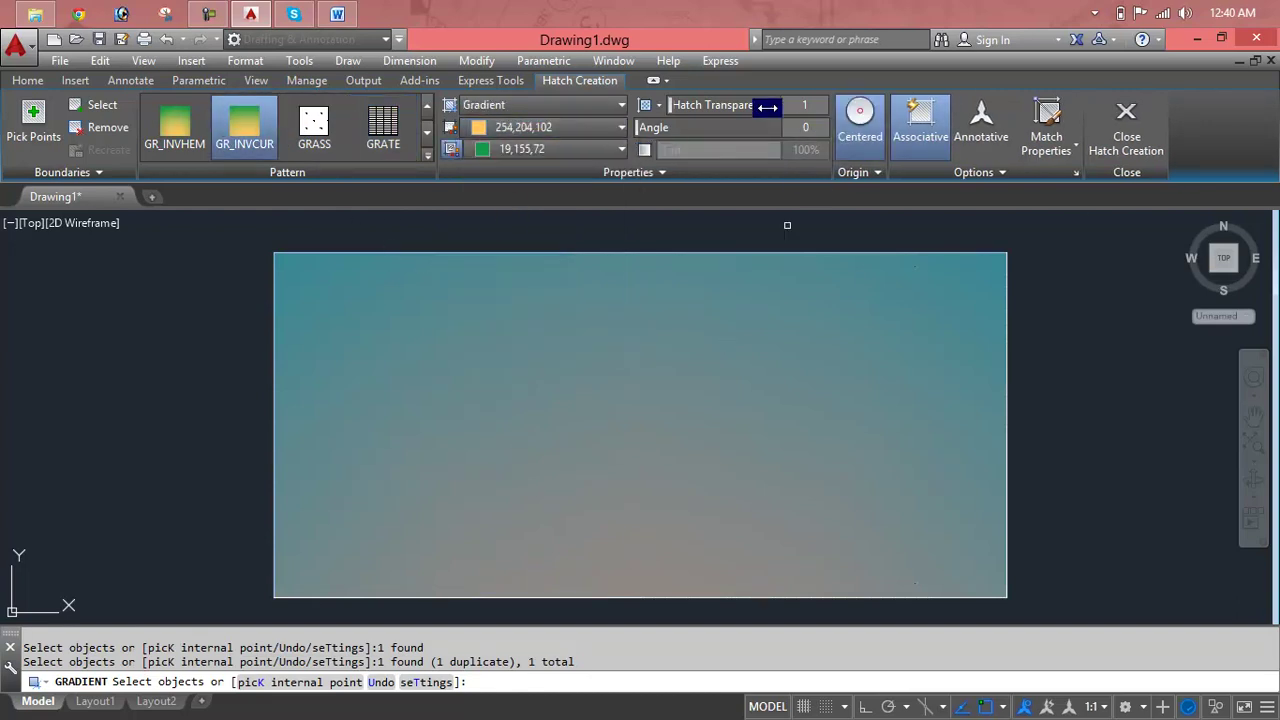
left_click(659, 106)
left_click(659, 104)
left_click_drag(676, 106, 741, 106)
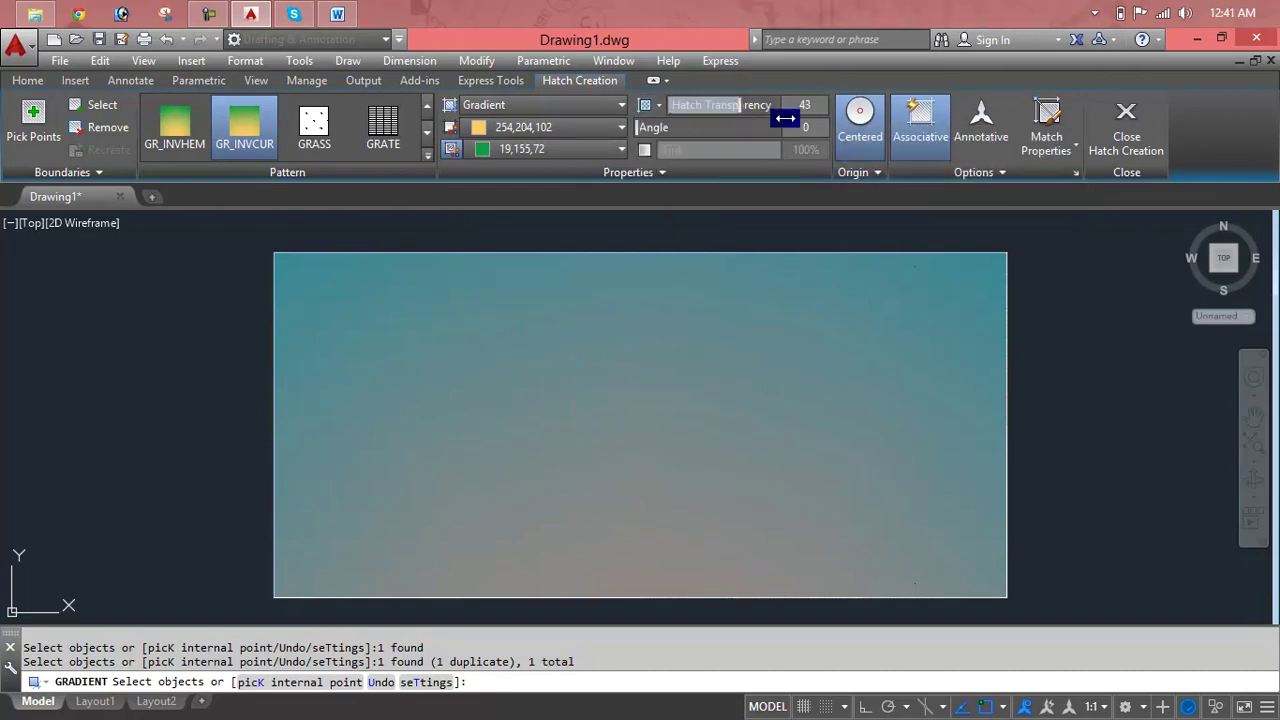
Re-pick the rectangle, end the gradient command and select the rectangle's gradient fill
left_click(732, 410)
key("Escape")
key("Escape")
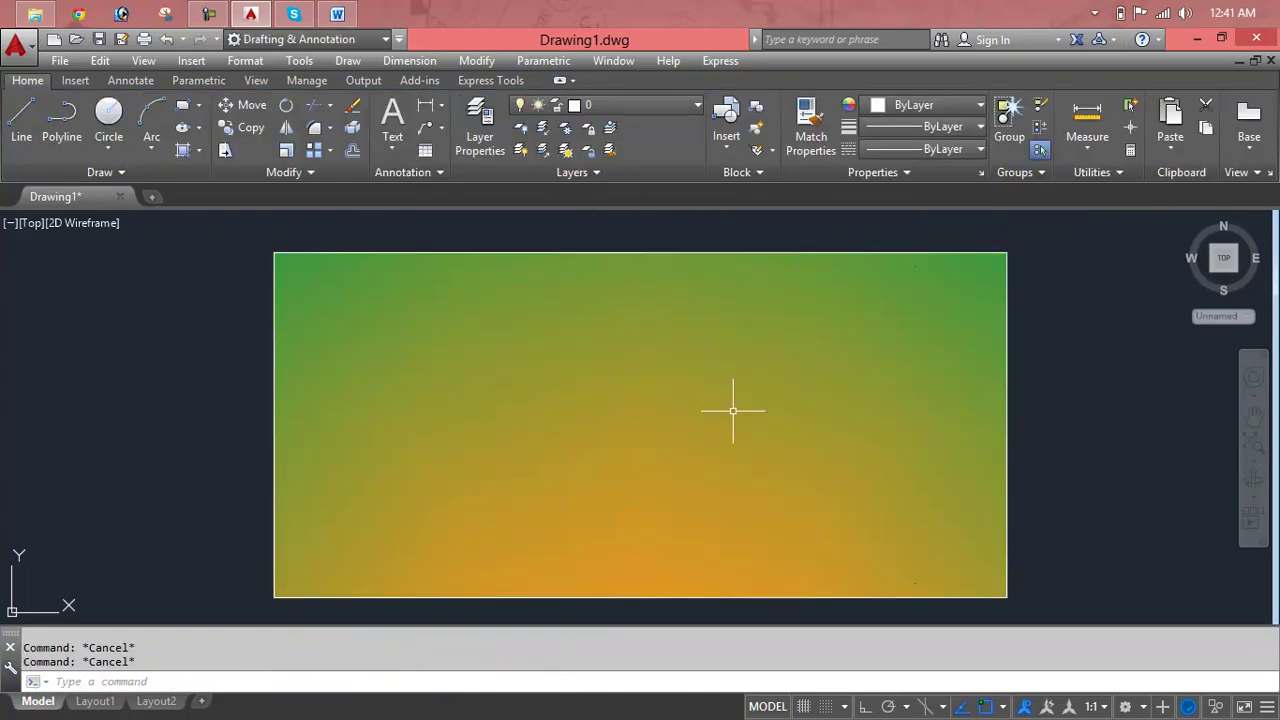
left_click(733, 410)
key("Delete")
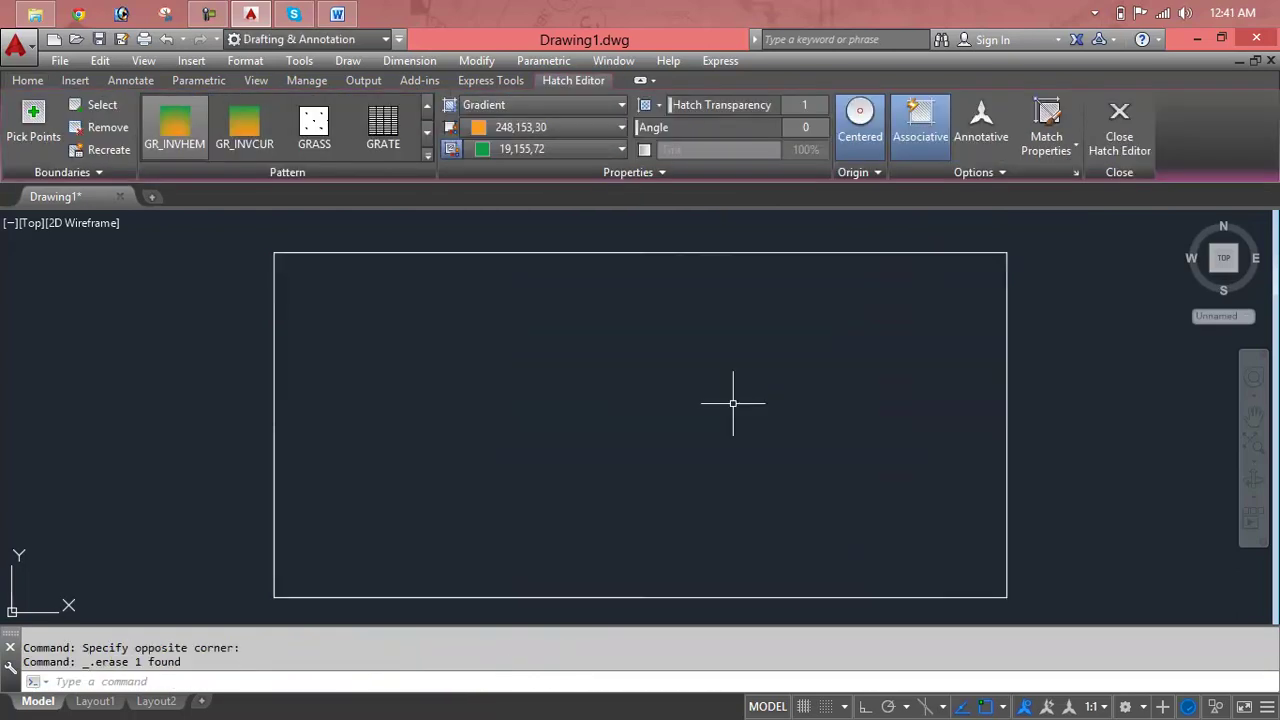